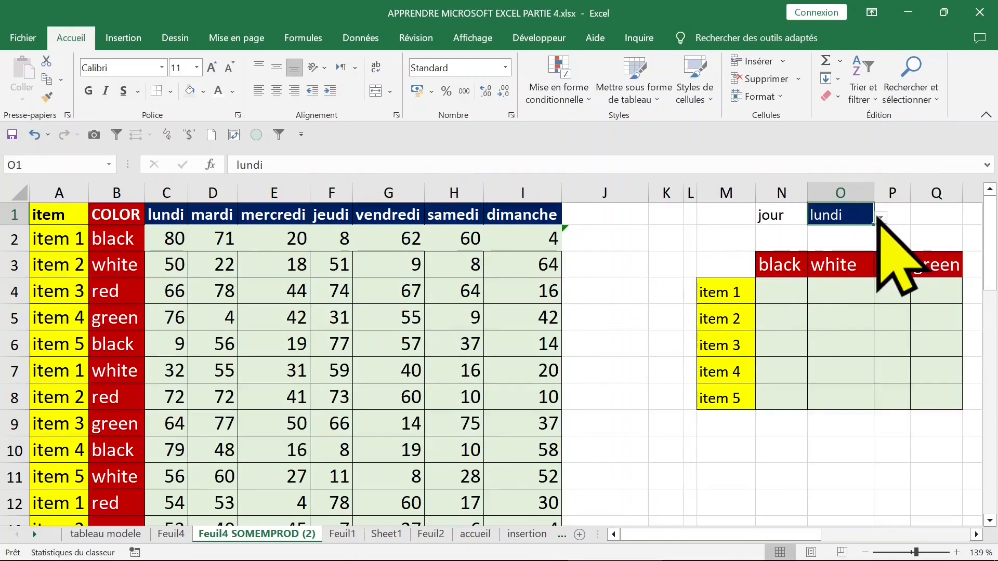
Set the day selected in cell O1 to mardi
click(879, 219)
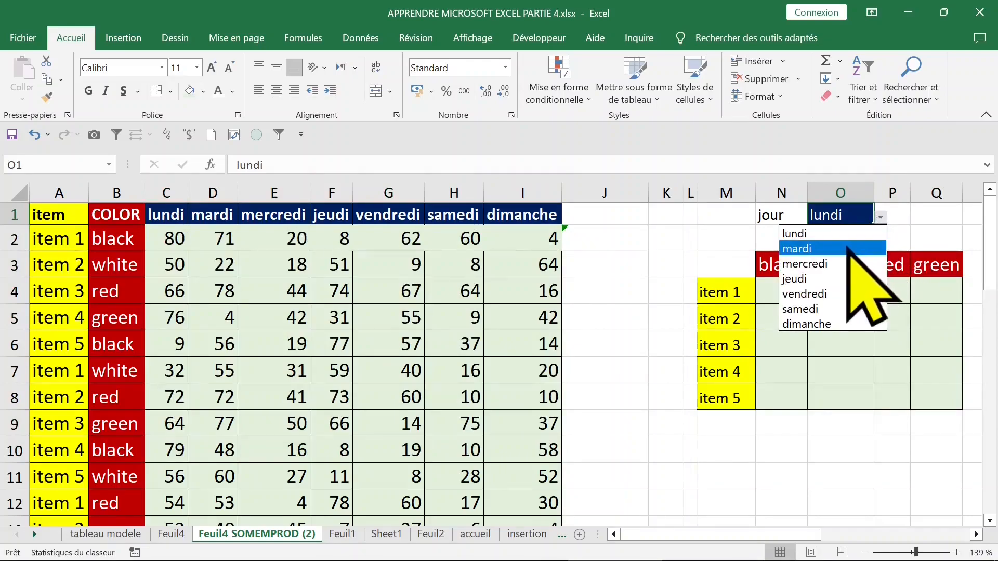
click(800, 249)
click(785, 299)
click(749, 299)
click(779, 268)
click(857, 265)
click(935, 265)
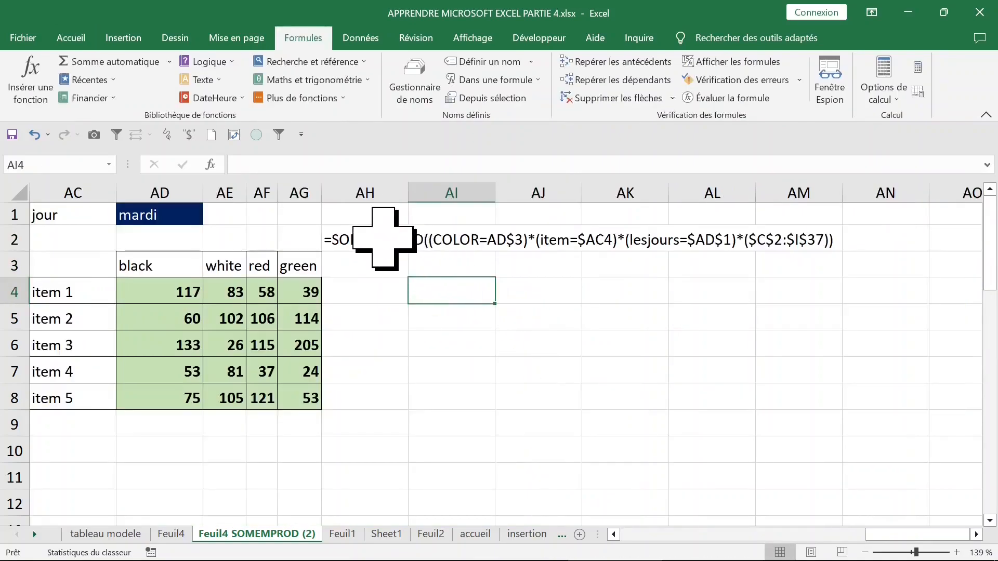
Look up "somme des produits" in the function library for cell AI4 and view SOMMEPROD's arguments without inserting it
click(132, 37)
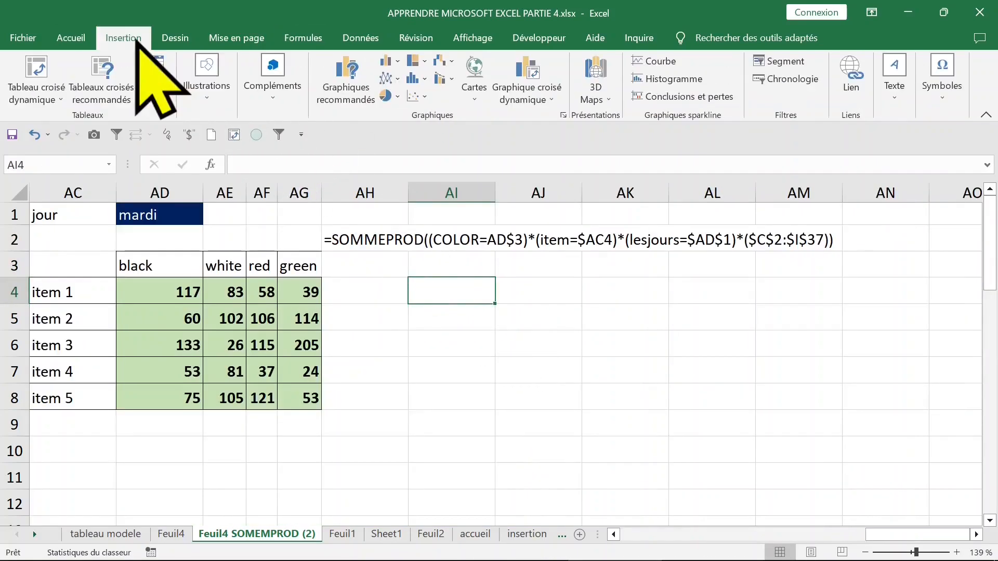
click(301, 39)
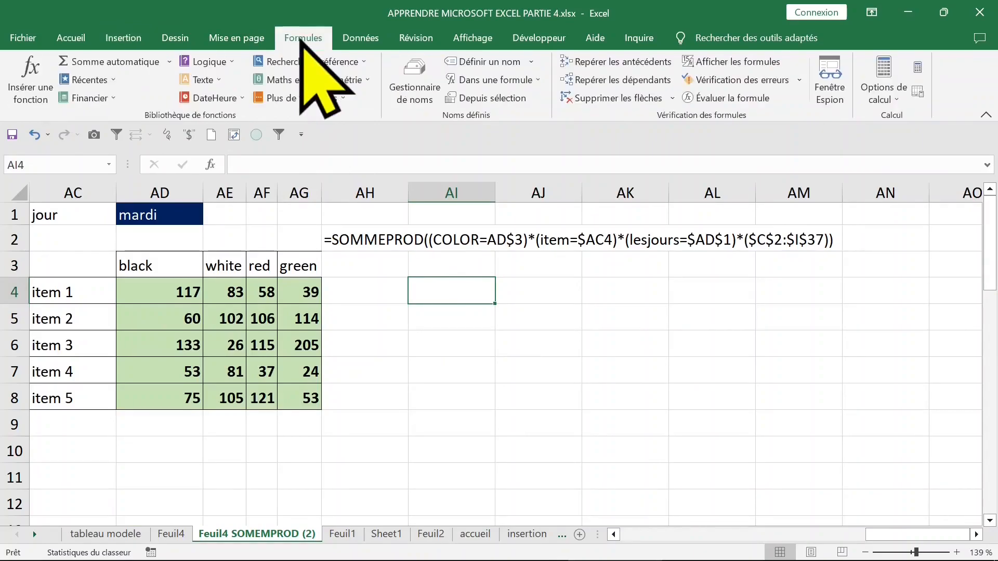
click(35, 82)
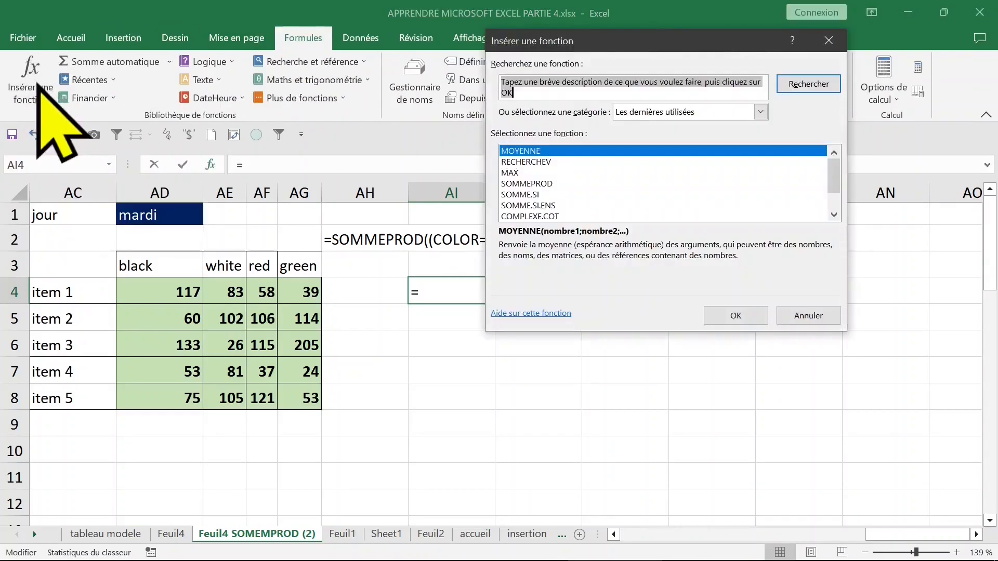
text(somme des produits)
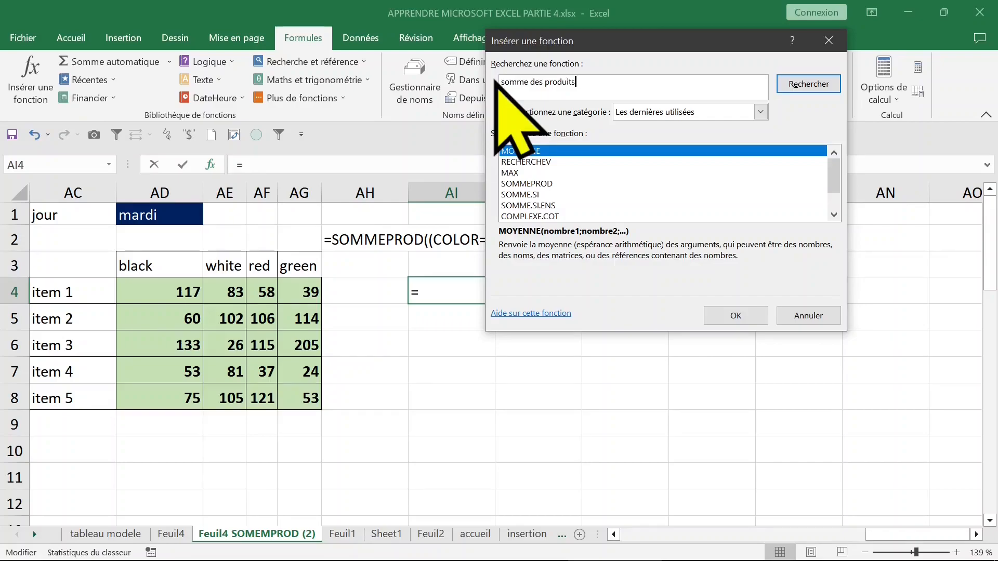
key(Return)
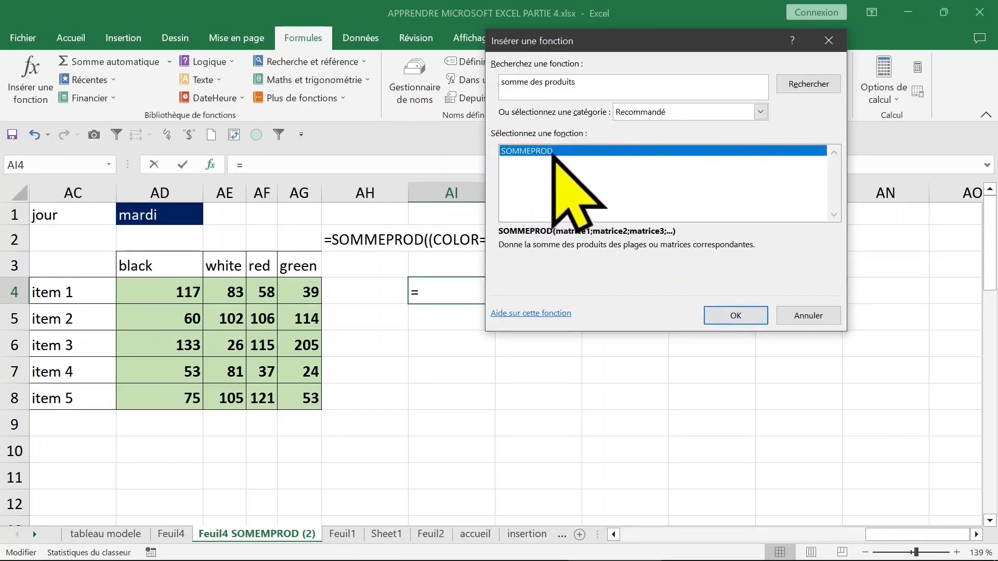
click(738, 313)
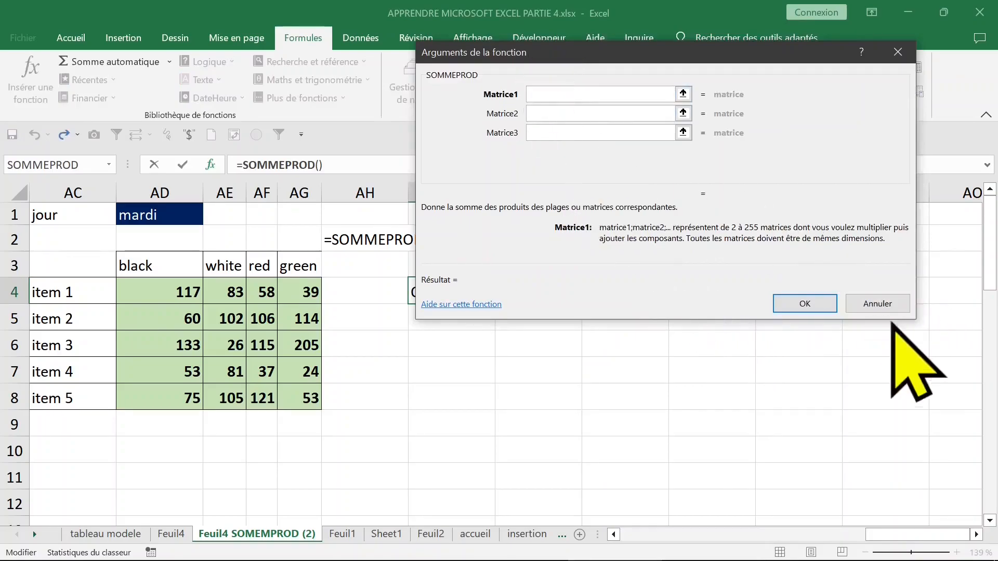
click(876, 304)
Search the function library for "sommeprod" from cell AJ4 and examine the arguments of SOMMEPROD
click(549, 291)
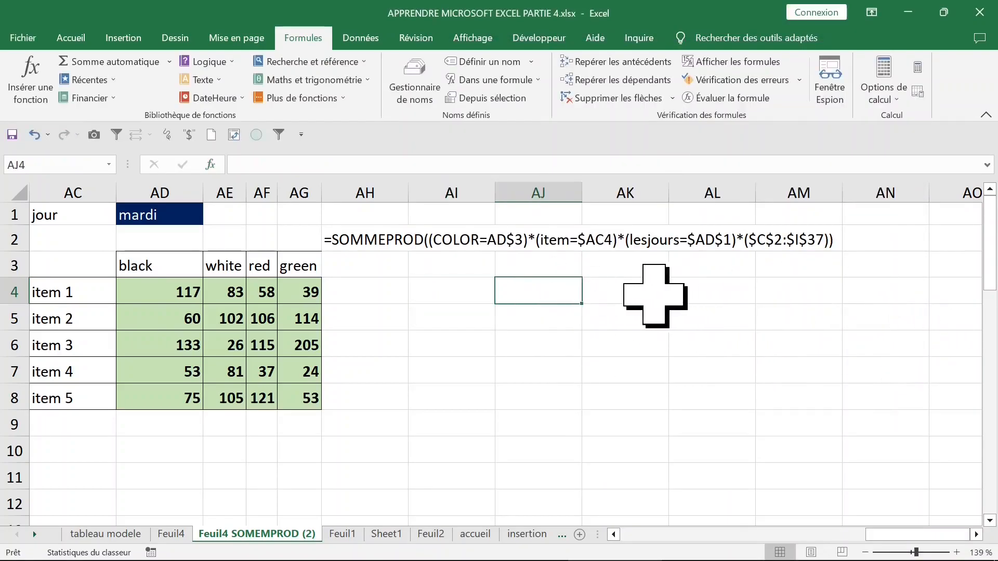
click(211, 165)
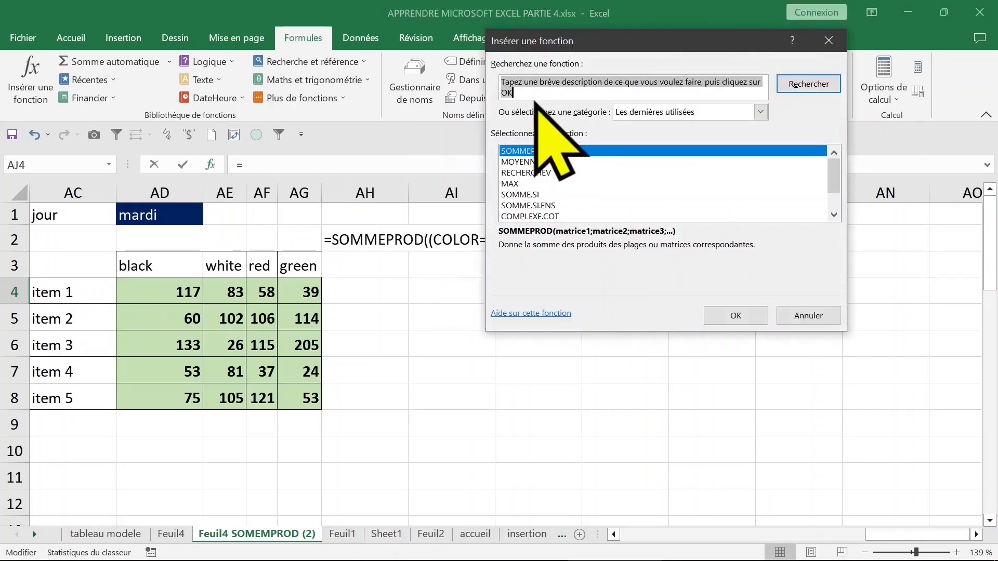
text(sommeprod)
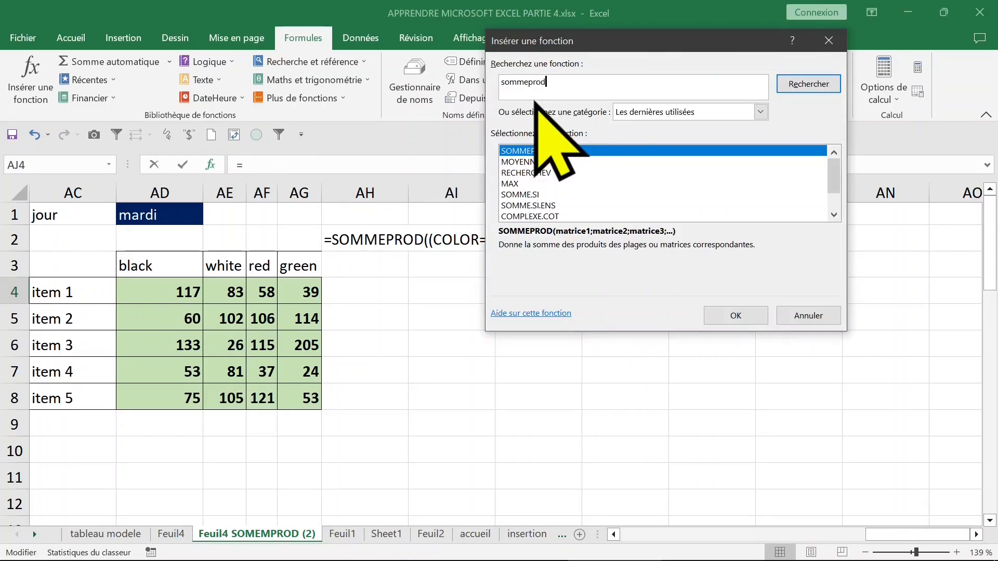
key(Return)
click(812, 84)
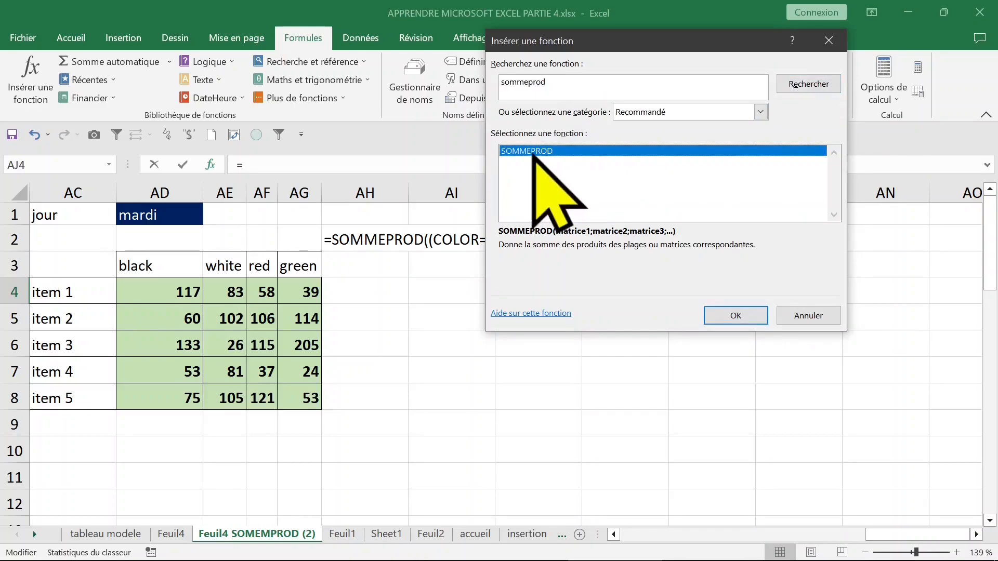
click(735, 315)
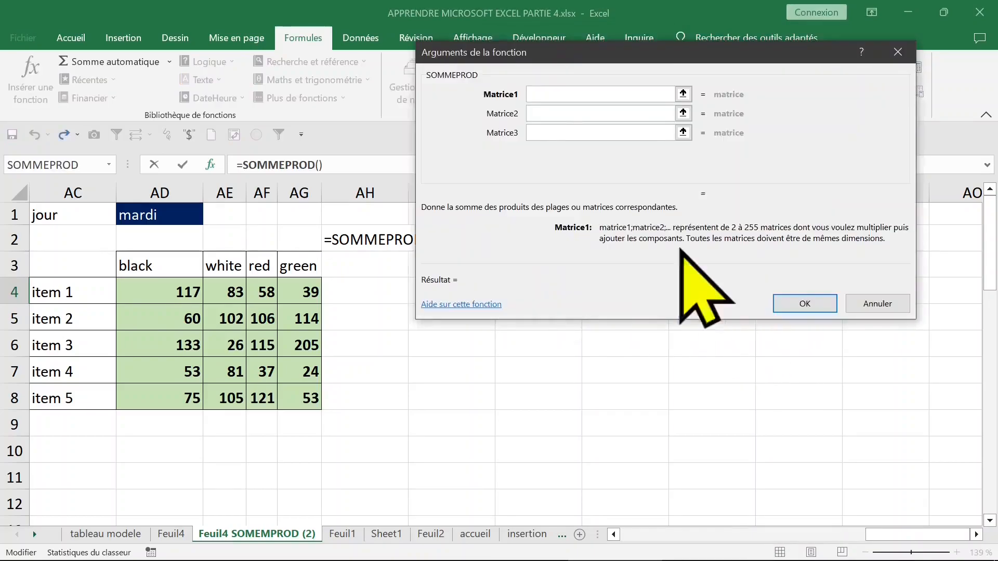
drag(568, 50, 598, 114)
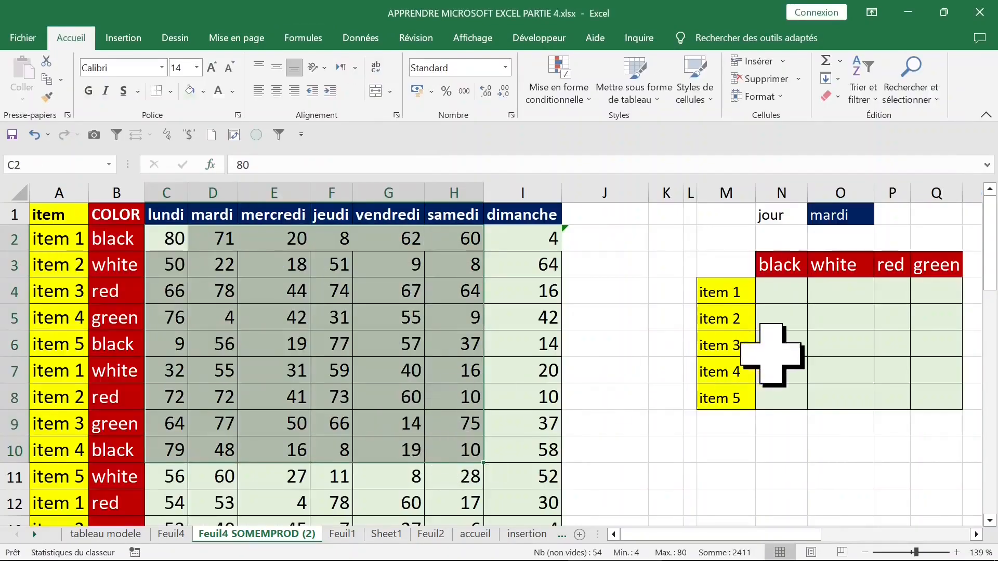
Start a SOMMEPROD formula in cell N4 and open the parenthesis for its first criterion
click(781, 293)
text(+)
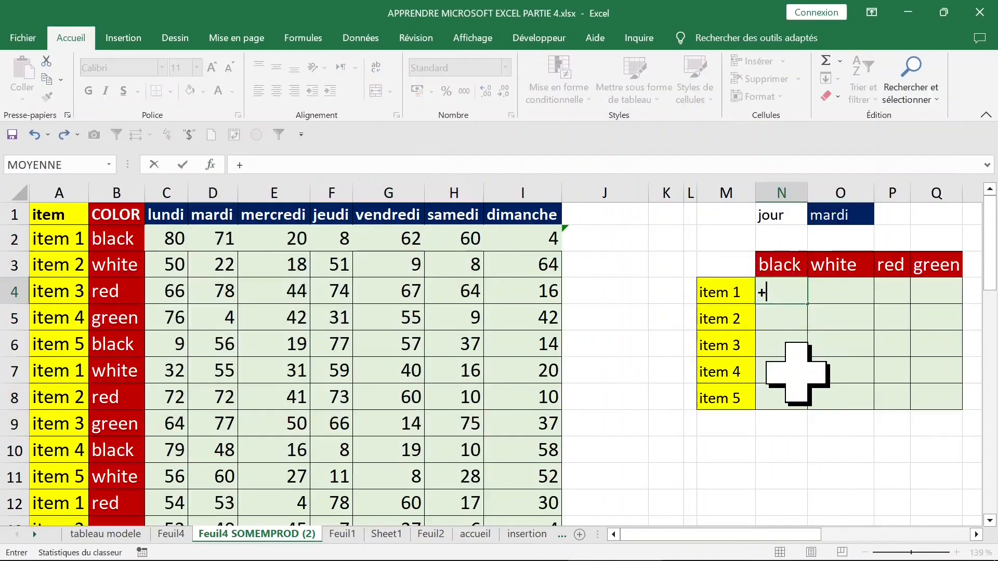
text(SOMMEPR)
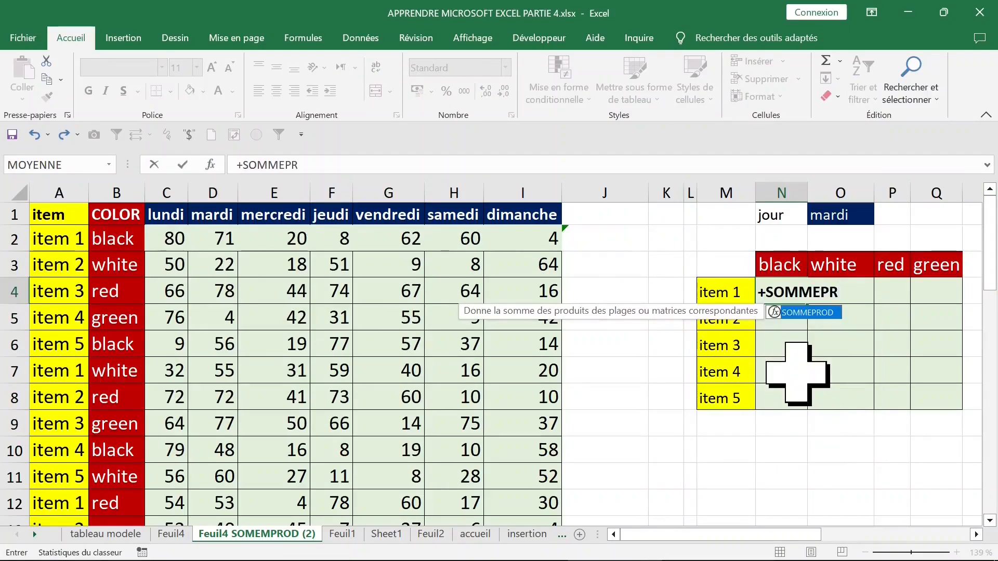
key(Tab)
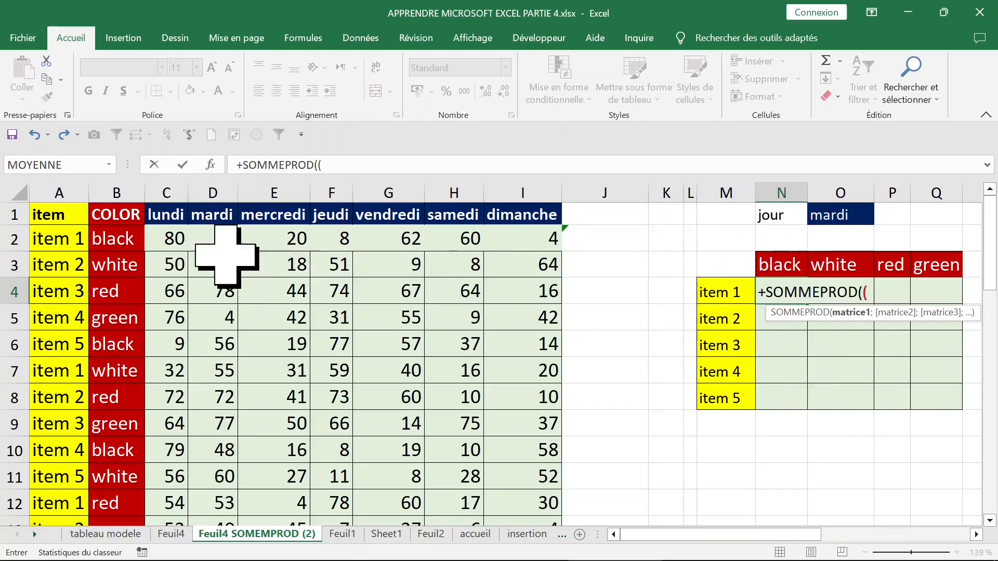
Enter the item criterion ($A$2:$A$37=$M4) in the formula and open the next factor with *(
click(54, 244)
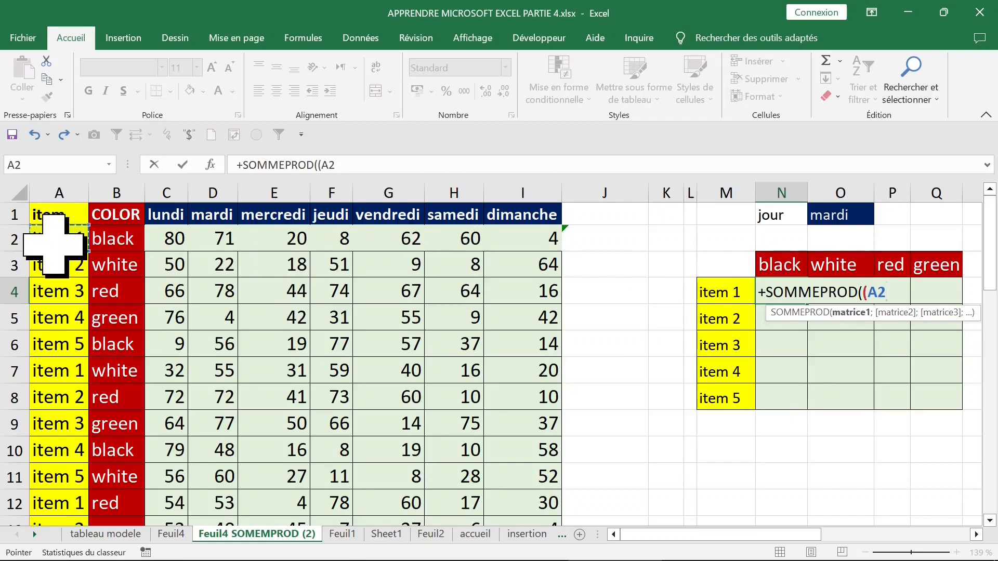
key(ctrl+shift+Down)
scroll(54, 244, up, 8)
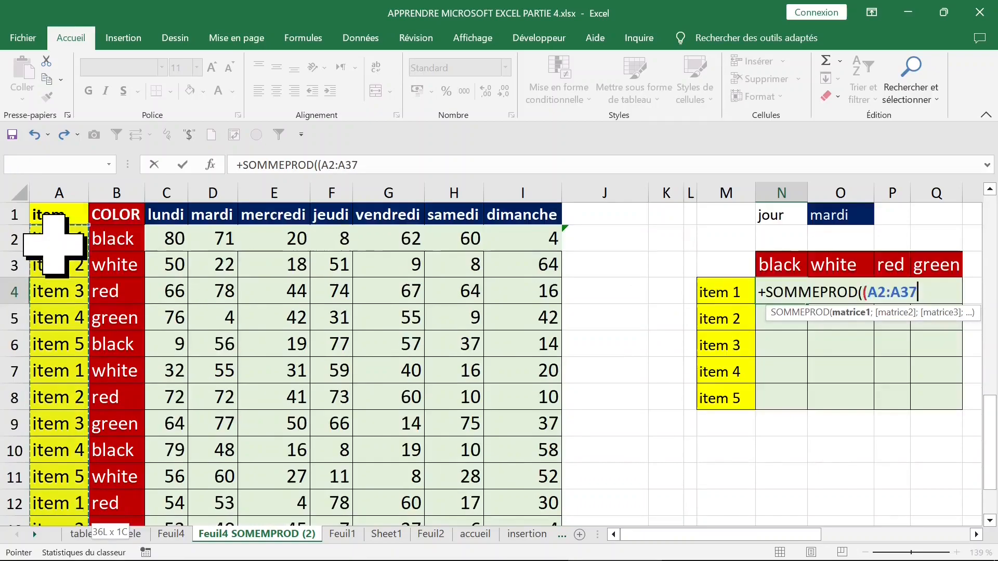
key(F4)
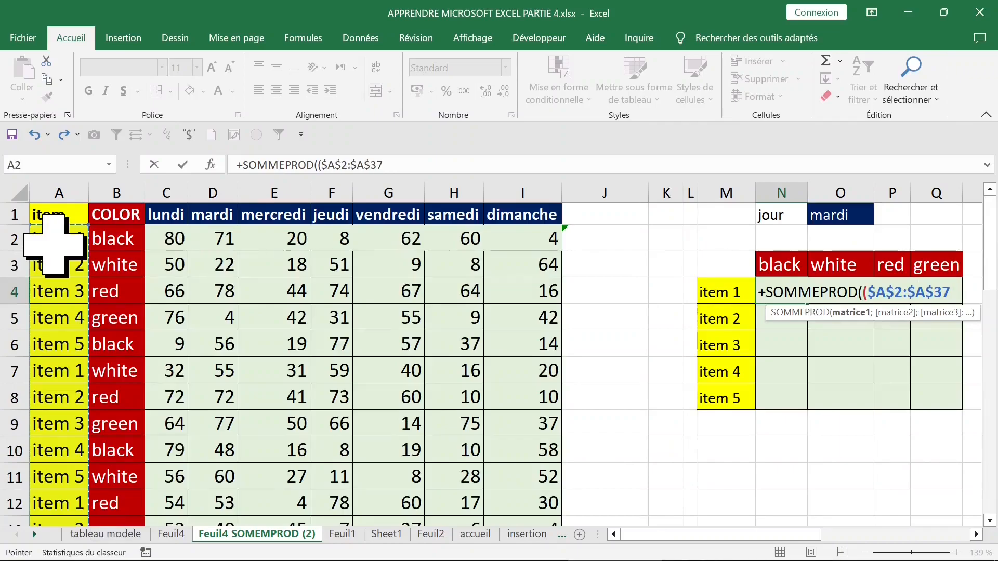
text(=)
click(727, 291)
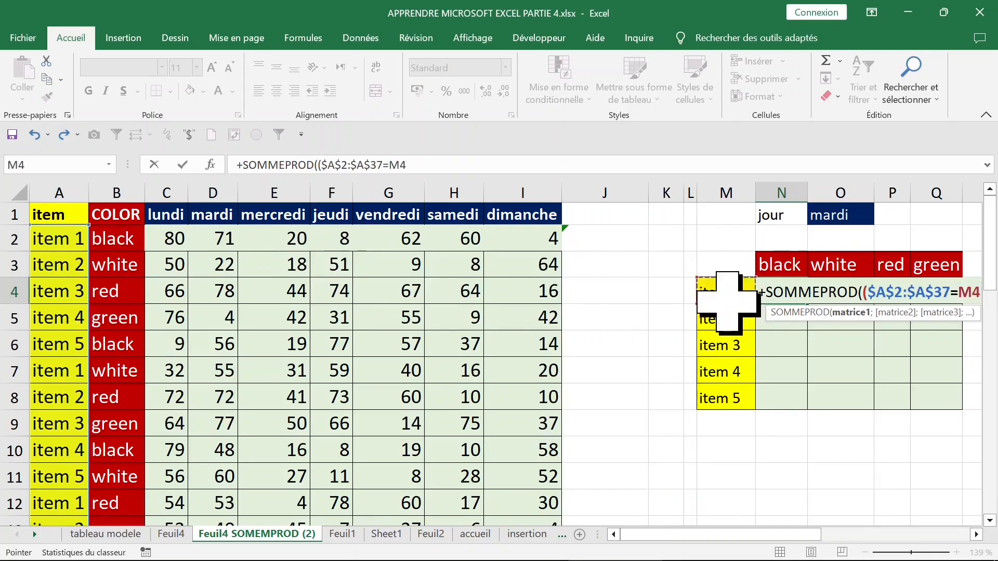
key(F4)
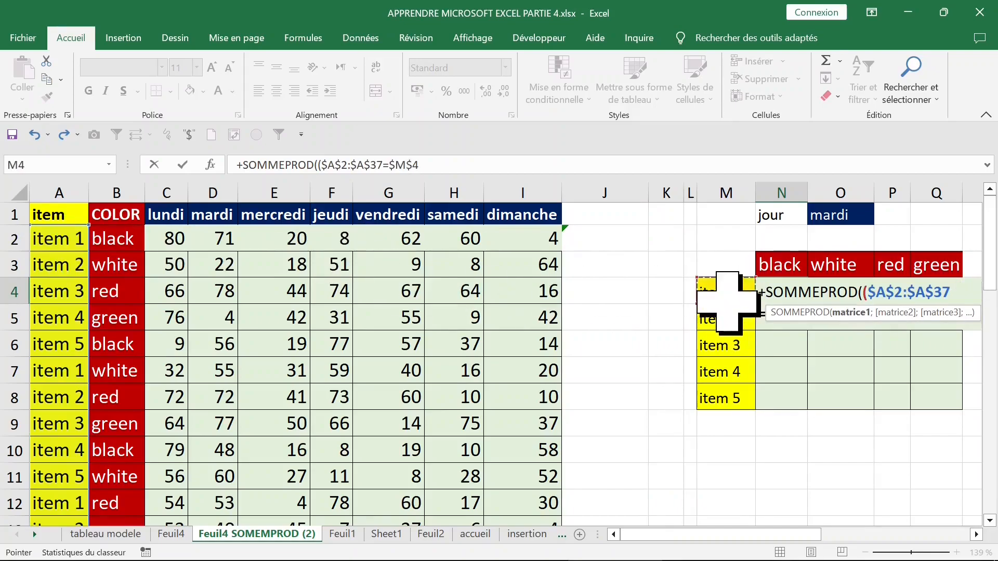
key(F4)
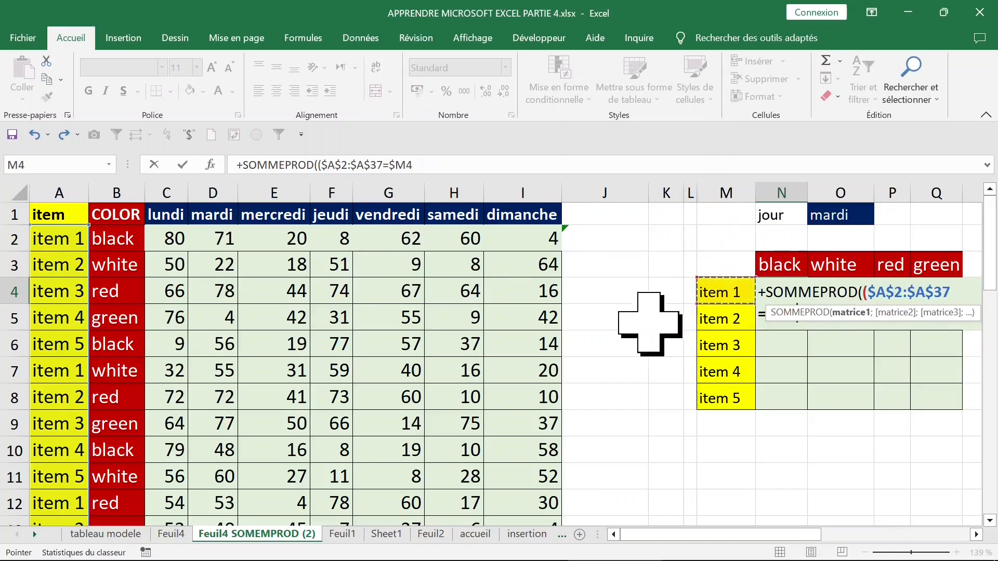
click(445, 158)
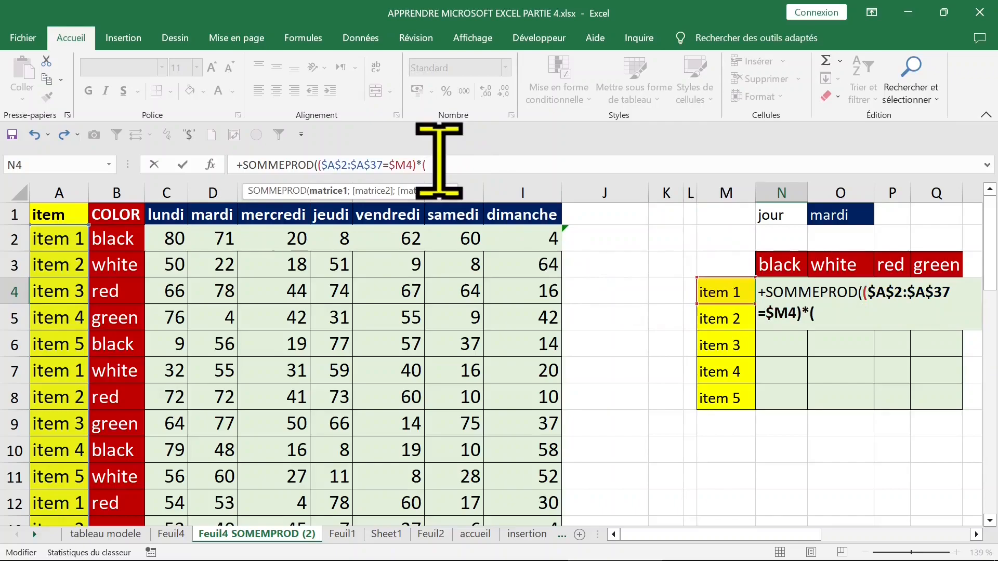
Add the colour criterion $B$2:$B$37=N$3 to the formula, then close it and open another factor with )*(
click(110, 240)
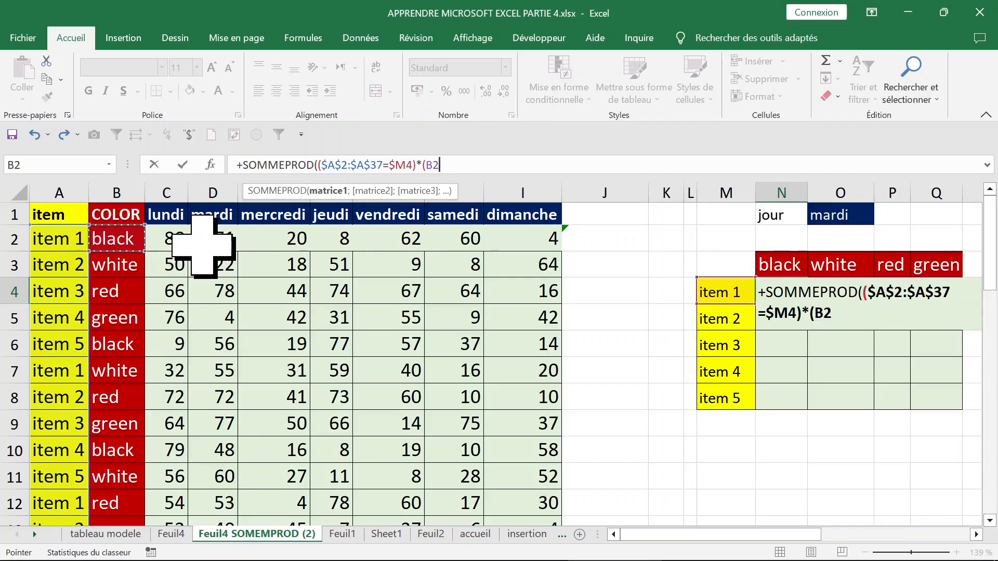
key(ctrl+shift+Down)
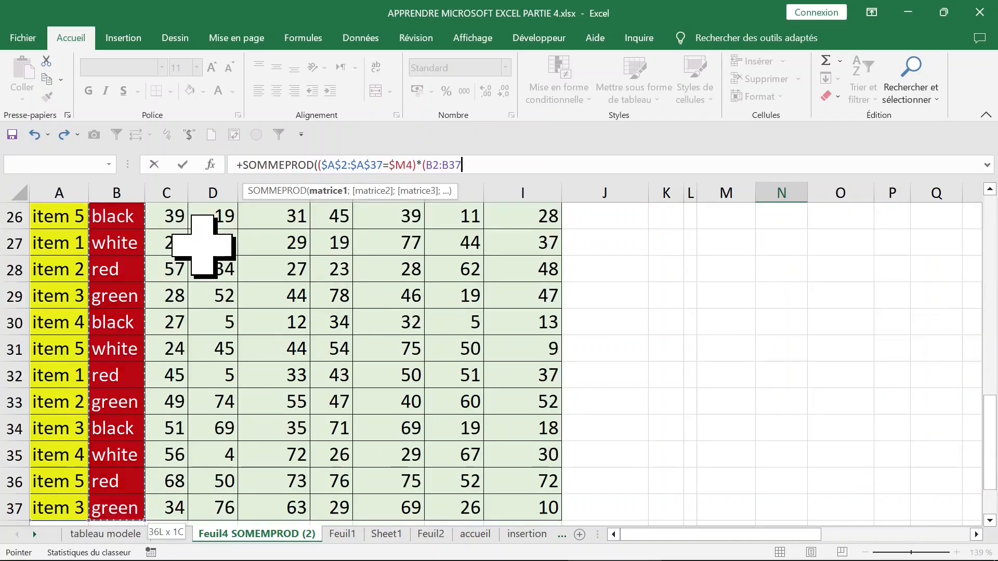
scroll(201, 244, up, 8)
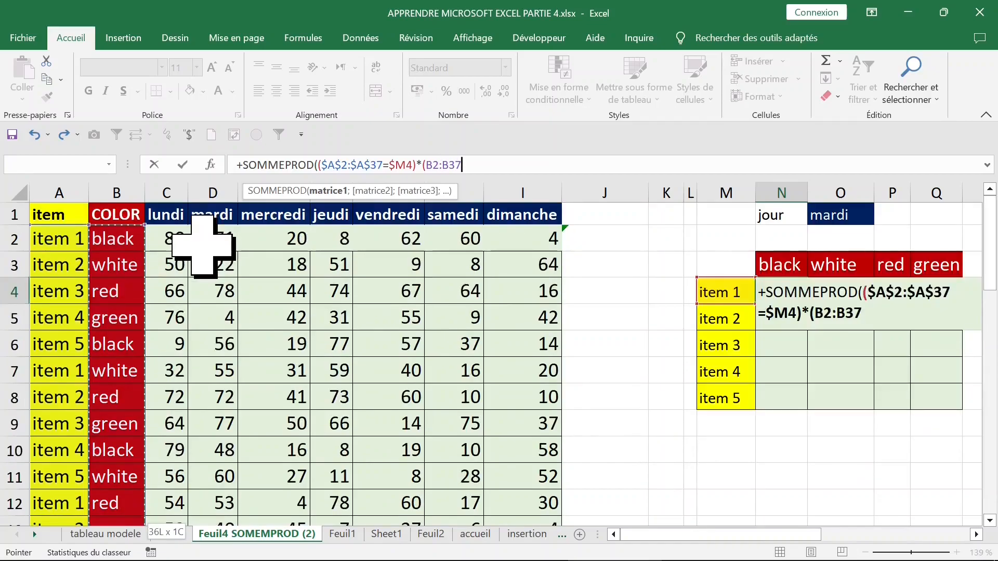
key(F4)
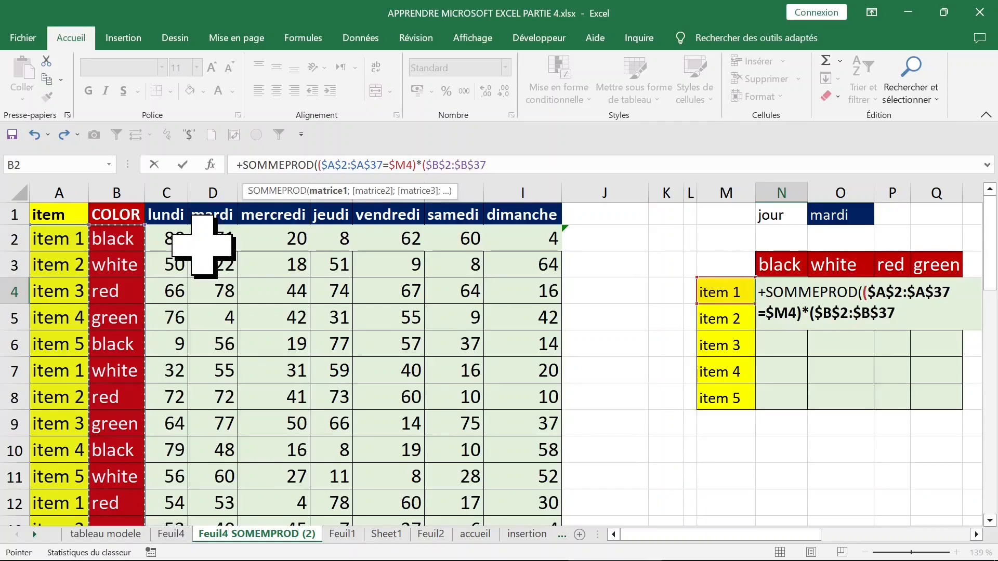
text(=)
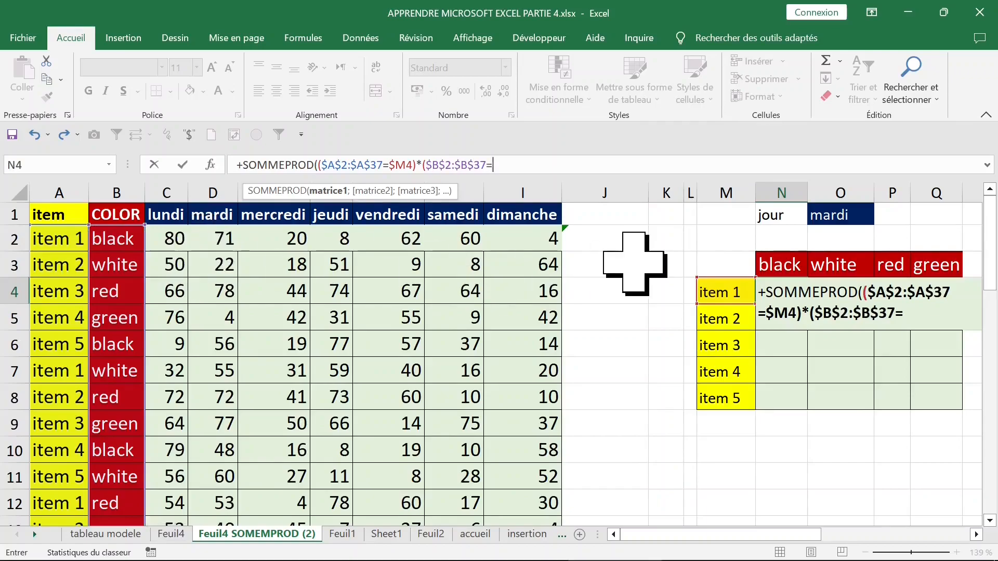
click(777, 265)
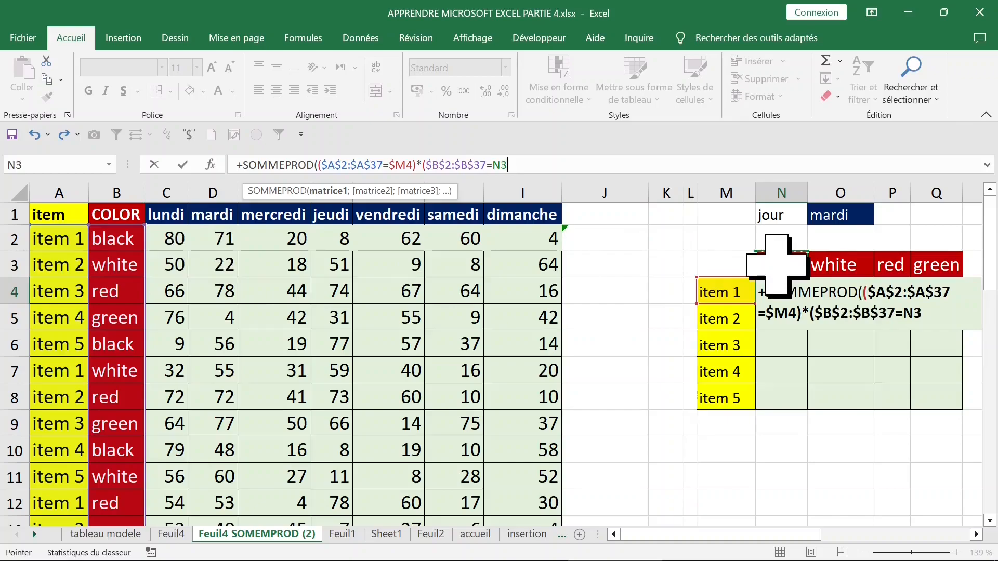
key(F4)
key(F4)
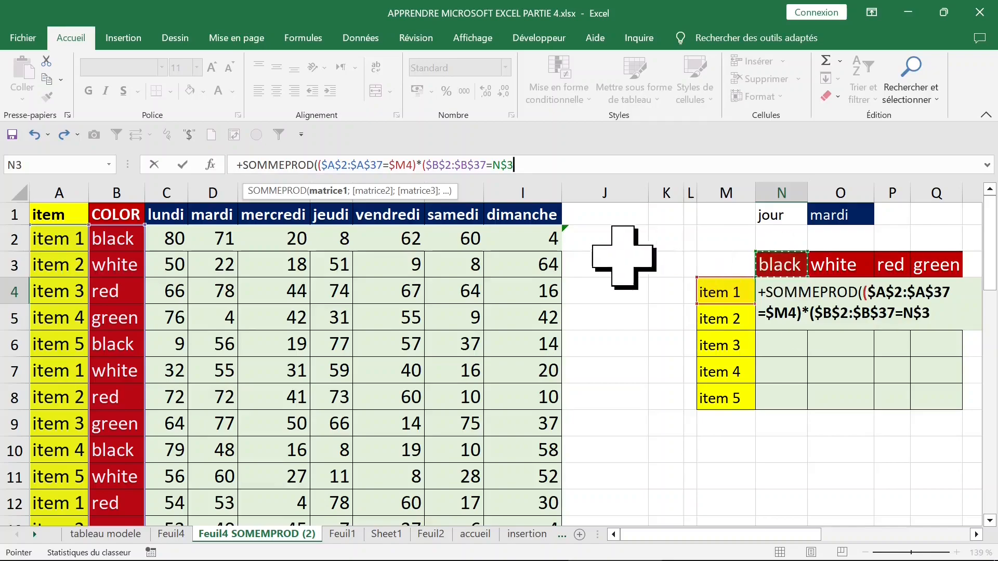
click(546, 164)
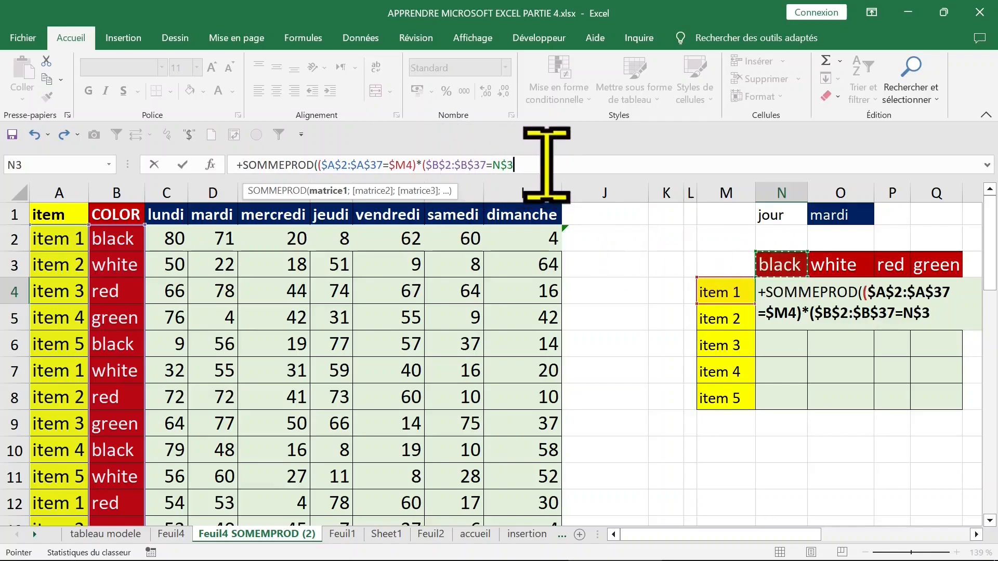
text()*()
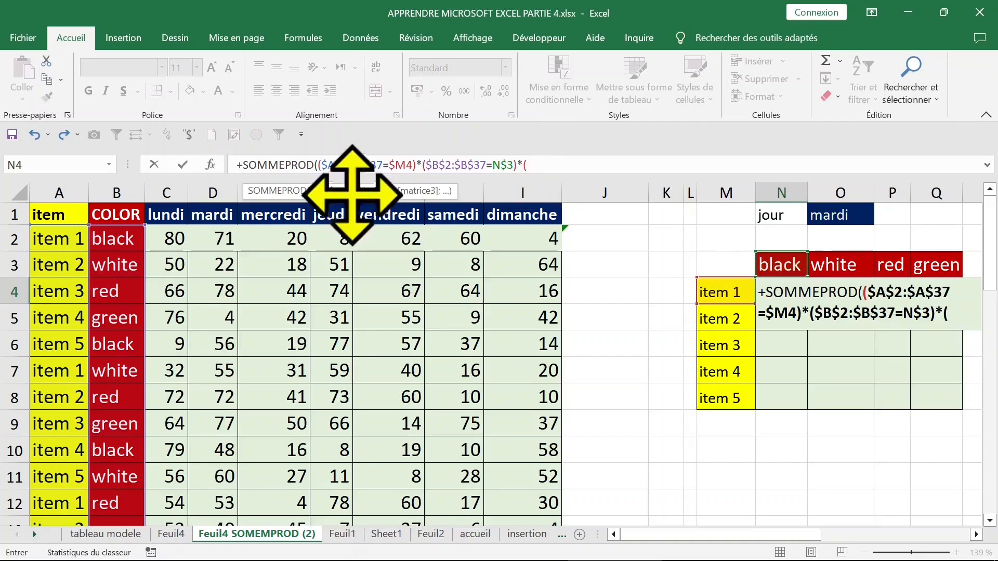
Add the day criterion ($C$1:$I$1=$O$1) as the third factor in N4, close the SOMMEPROD formula and enter it
click(175, 214)
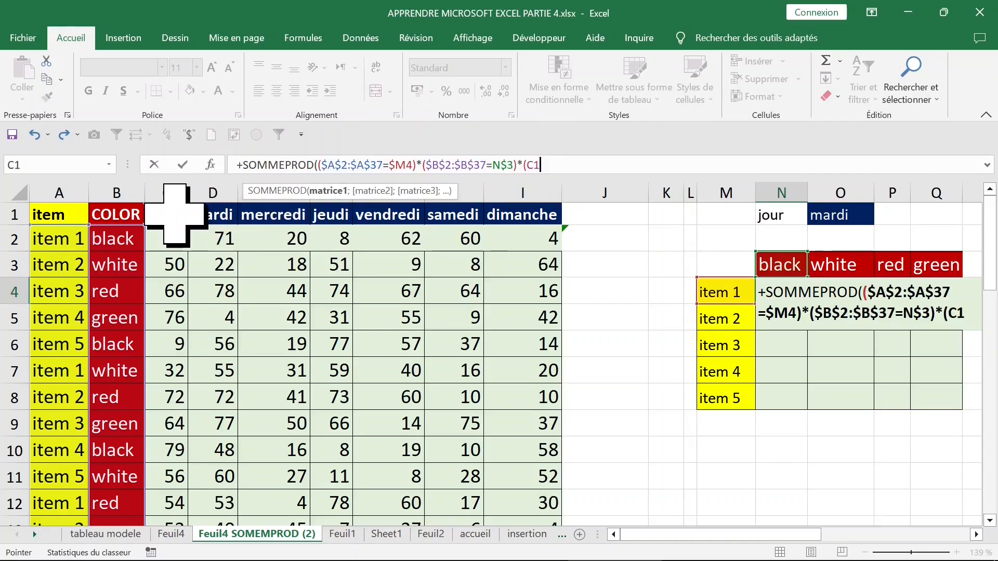
drag(175, 214, 523, 218)
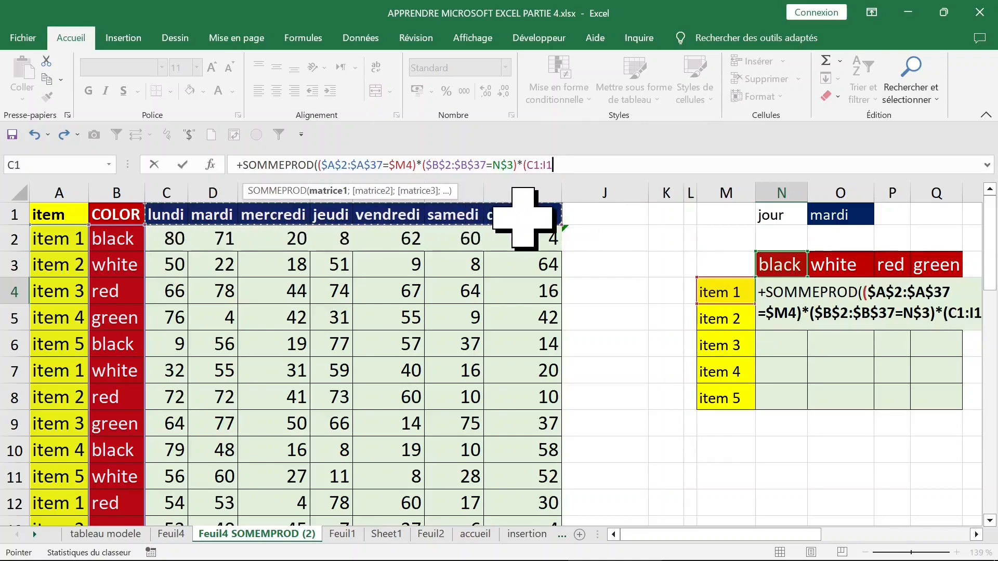
key(F4)
text(=)
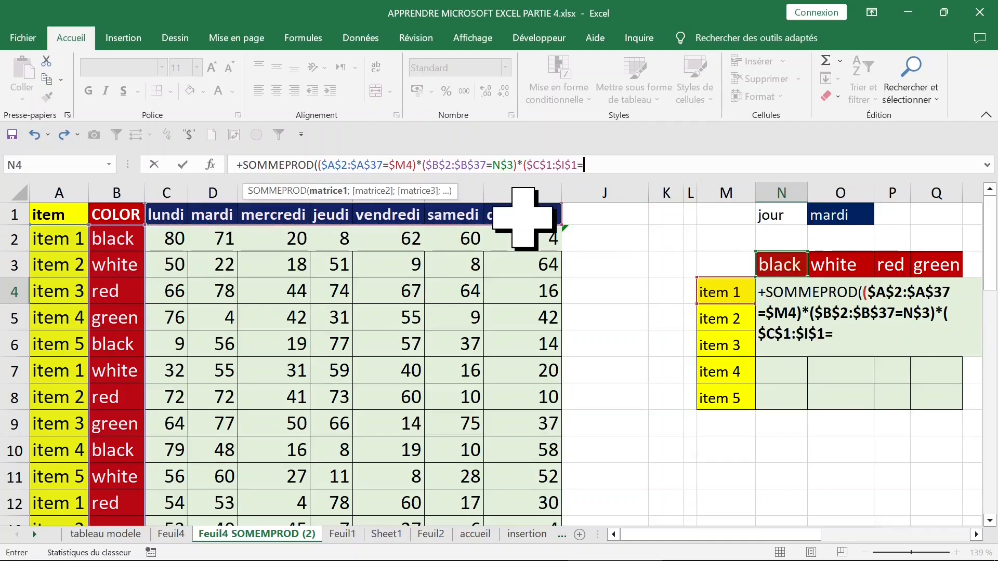
click(840, 219)
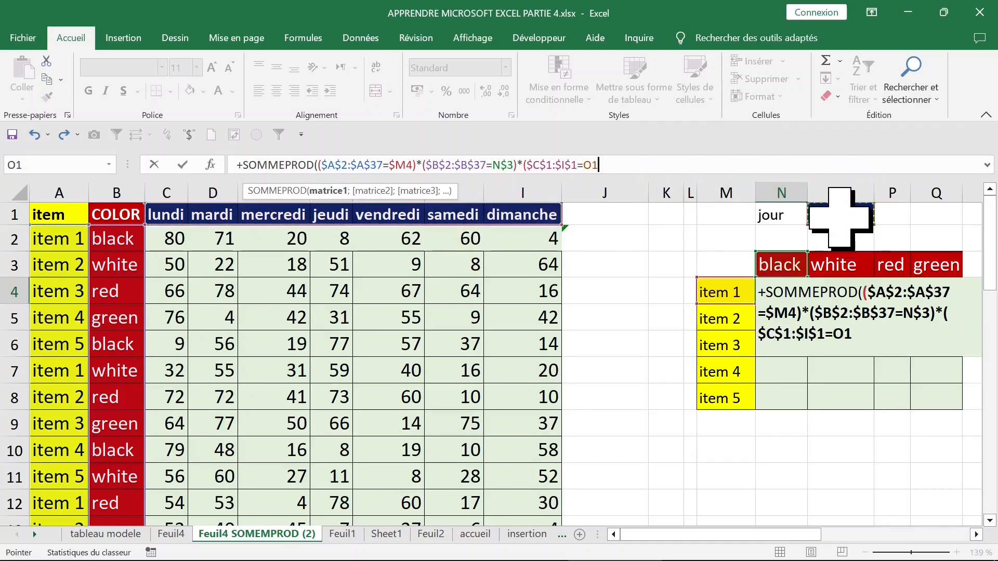
key(F4)
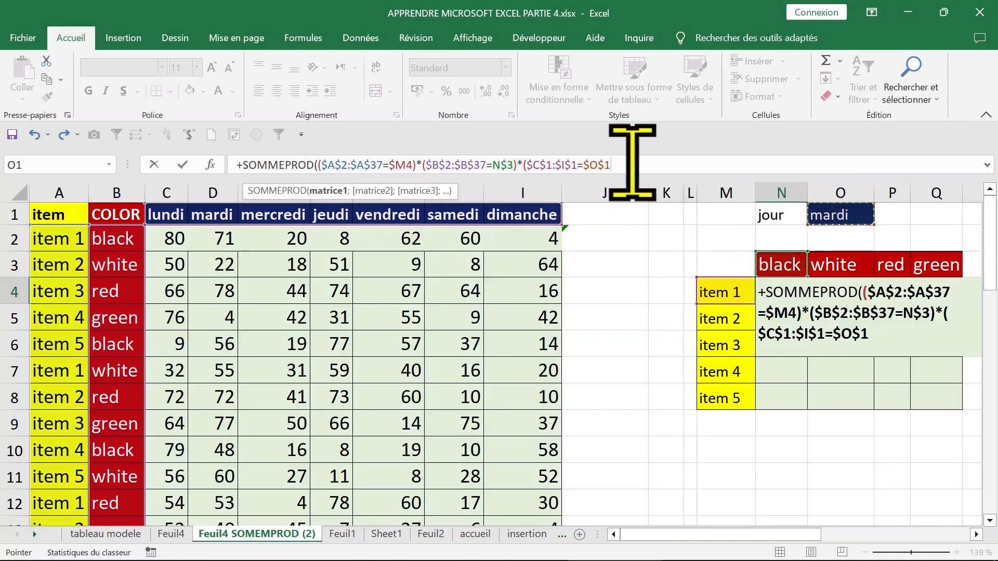
text())
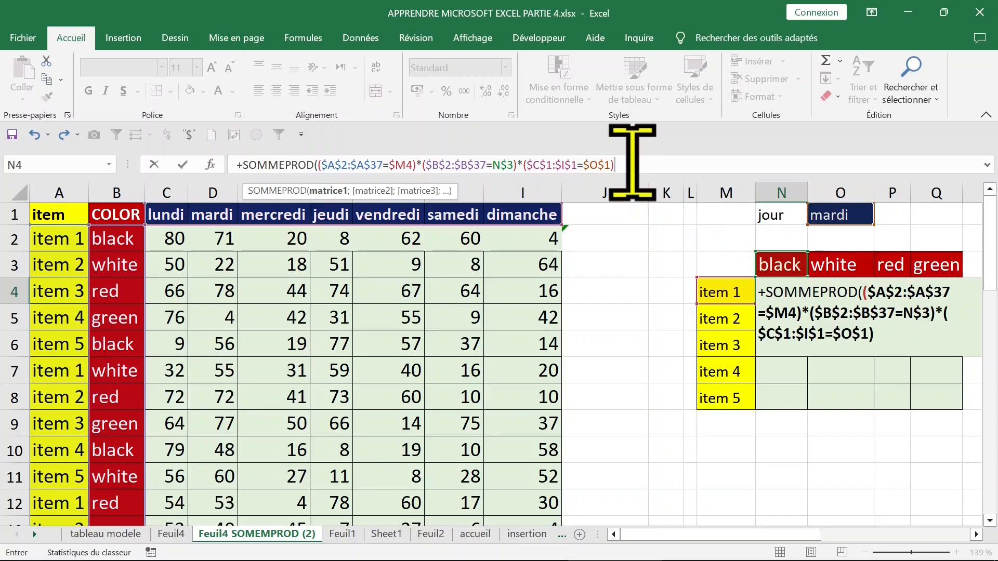
text())
key(Return)
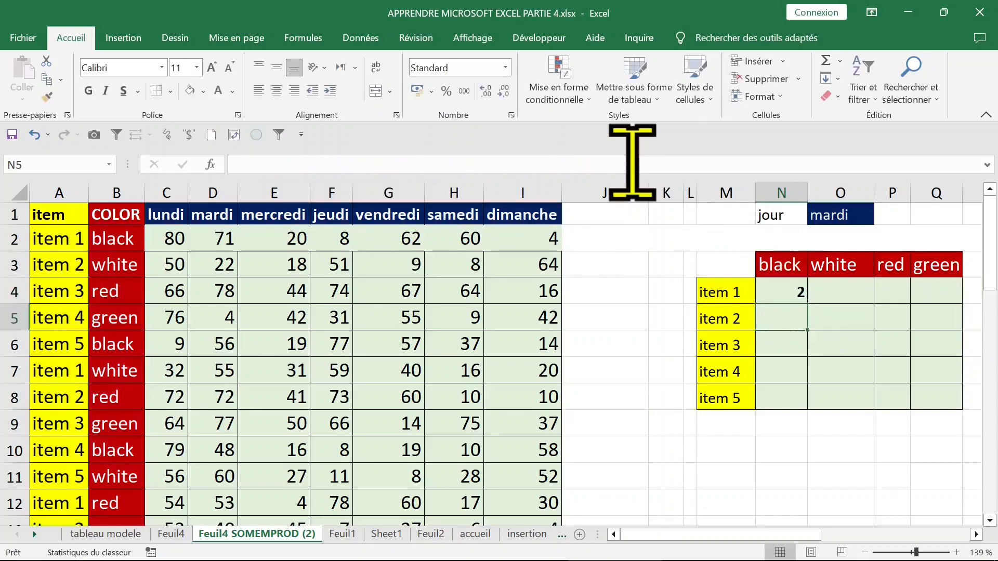
Copy the SOMMEPROD formula from N4 down and across the summary table to fill N4:Q8
click(784, 296)
drag(715, 297, 727, 398)
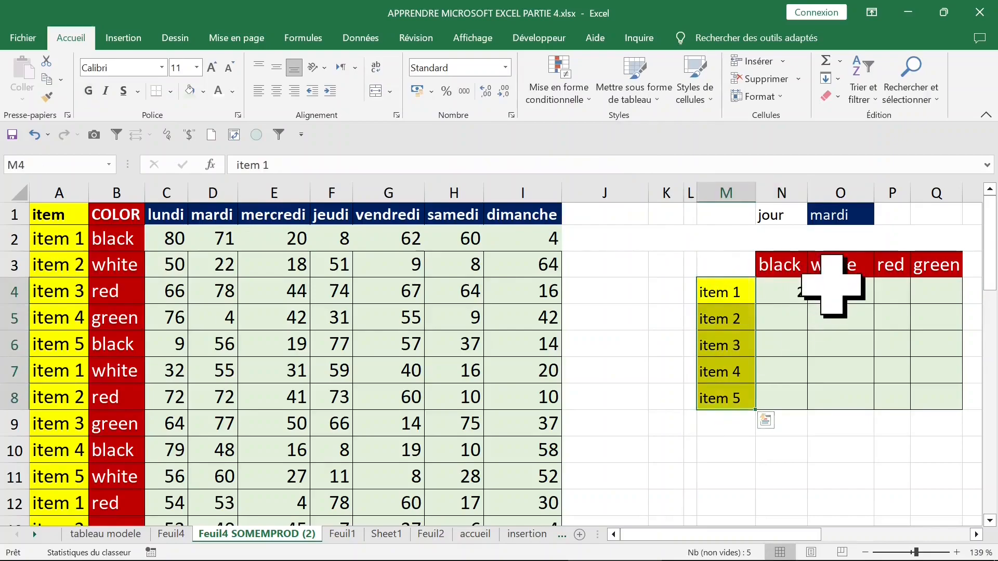
click(814, 285)
click(784, 301)
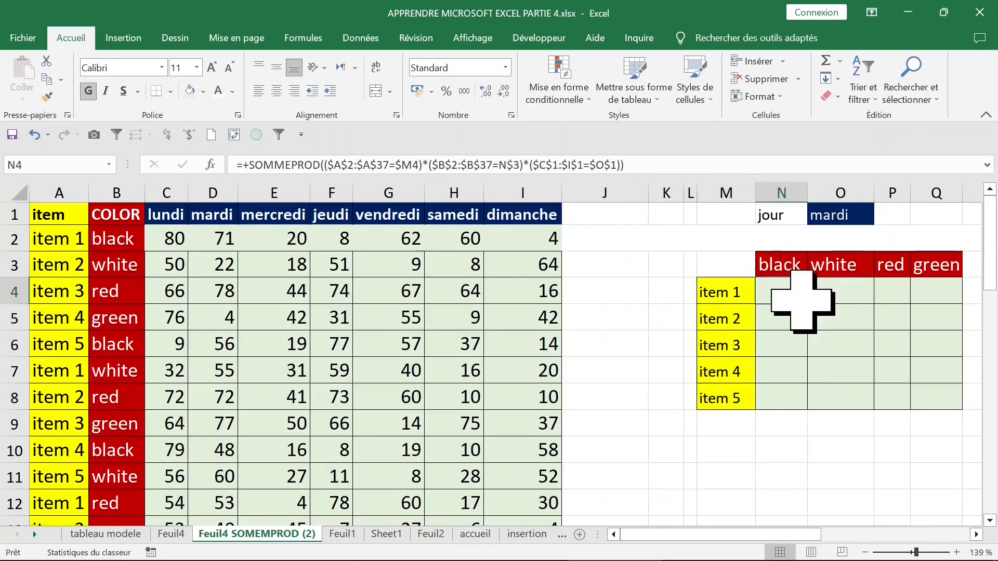
drag(809, 306, 806, 403)
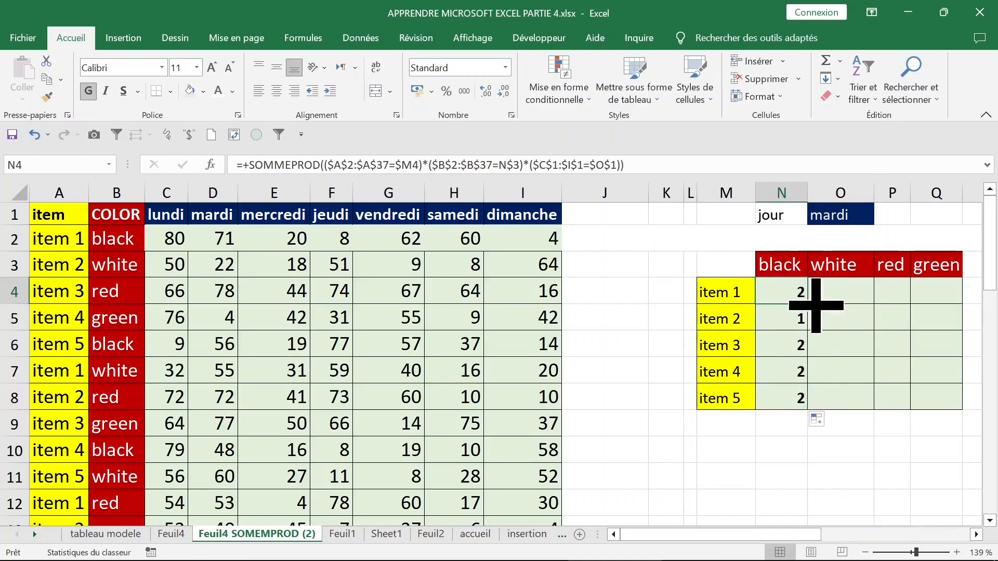
drag(808, 305, 961, 408)
Examine the copied formulas in several cells of the summary table
click(844, 369)
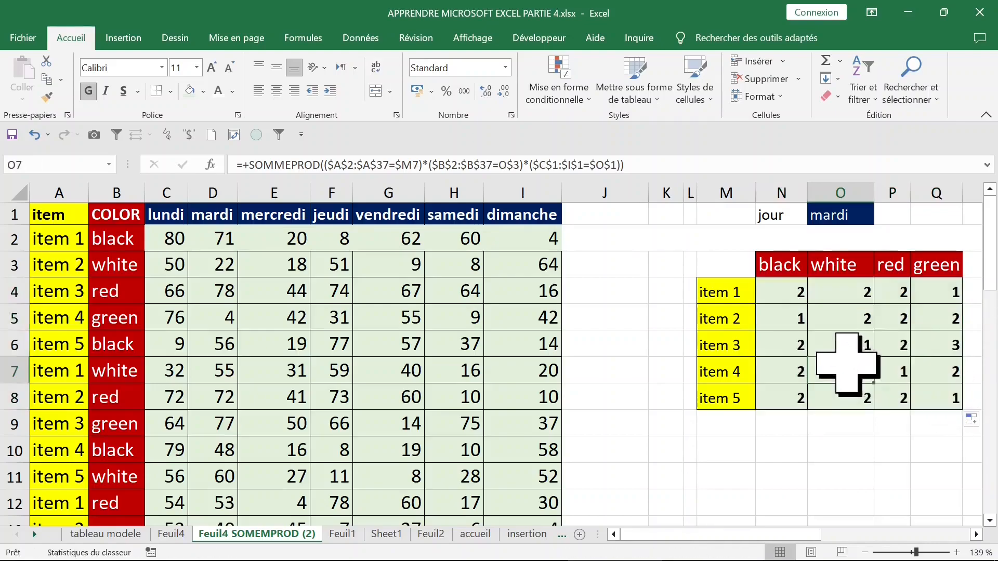
click(894, 318)
click(927, 392)
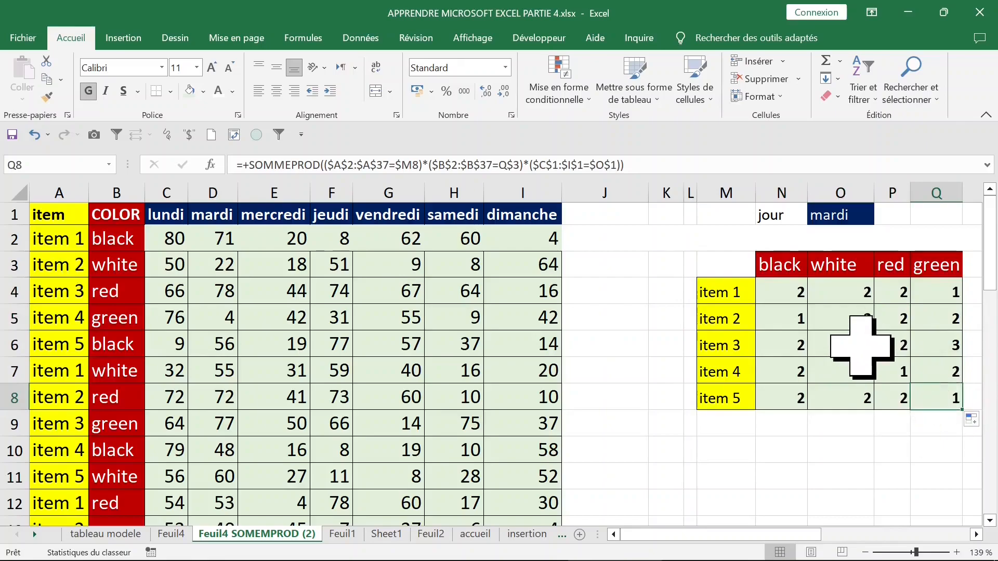
click(842, 312)
click(752, 314)
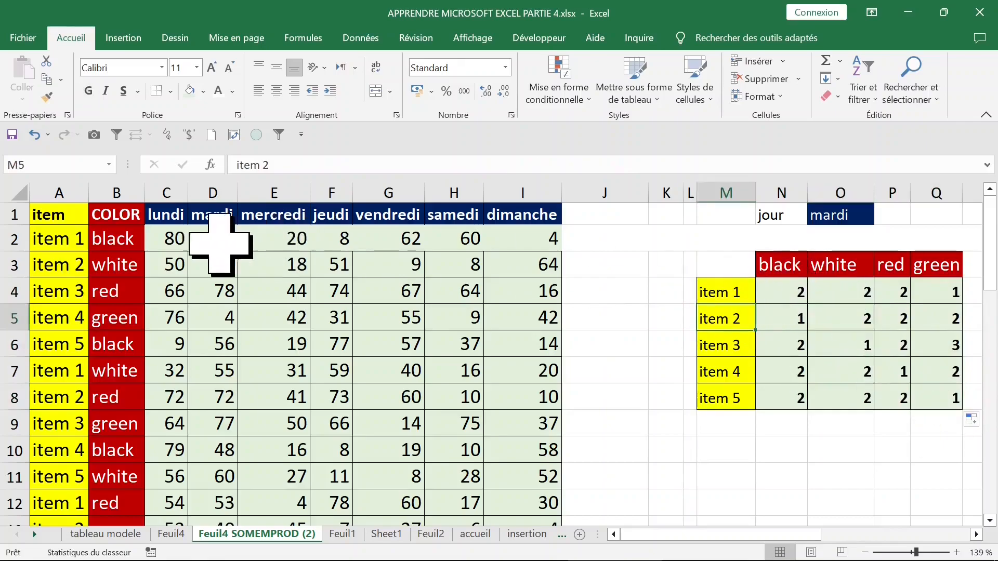
Set the day in O1 to lundi and remove the plus sign before SOMMEPROD in the formulas of O4 and N4
click(110, 195)
click(193, 262)
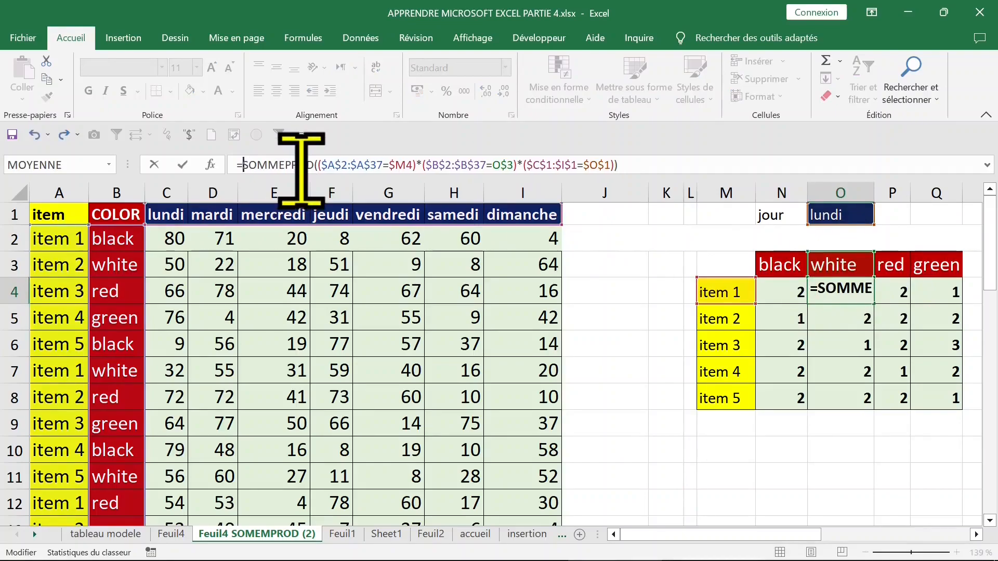
key(Return)
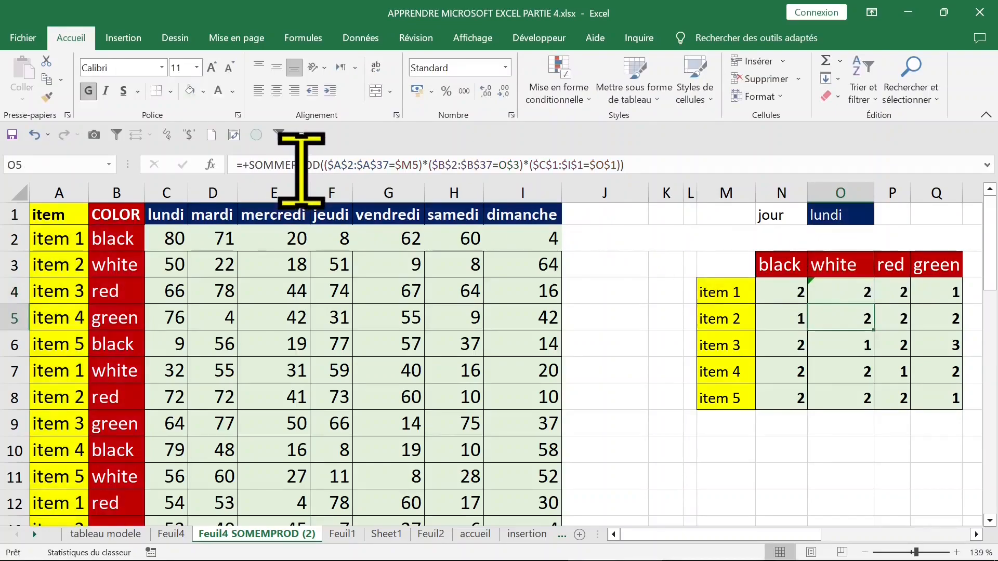
click(780, 285)
click(253, 162)
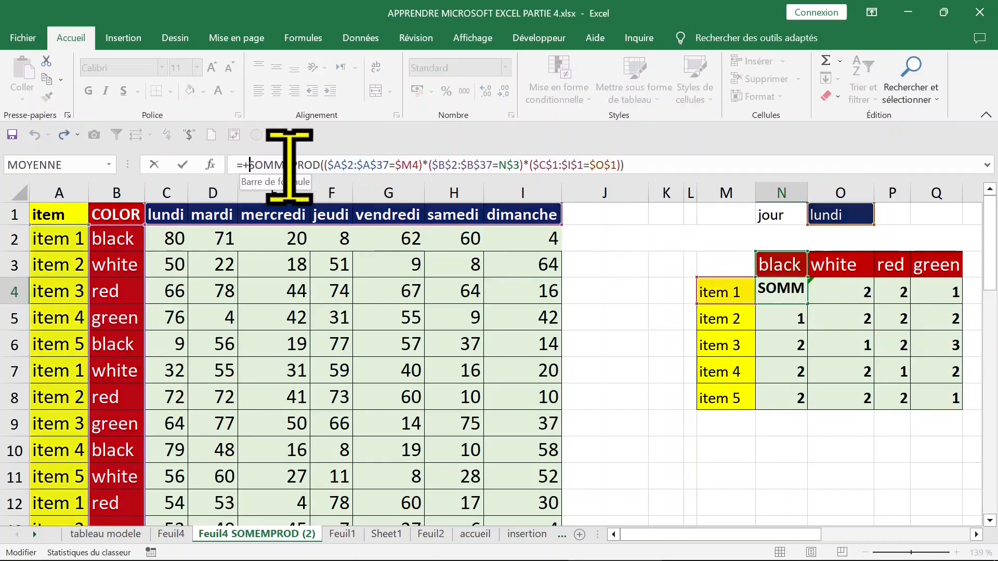
key(Return)
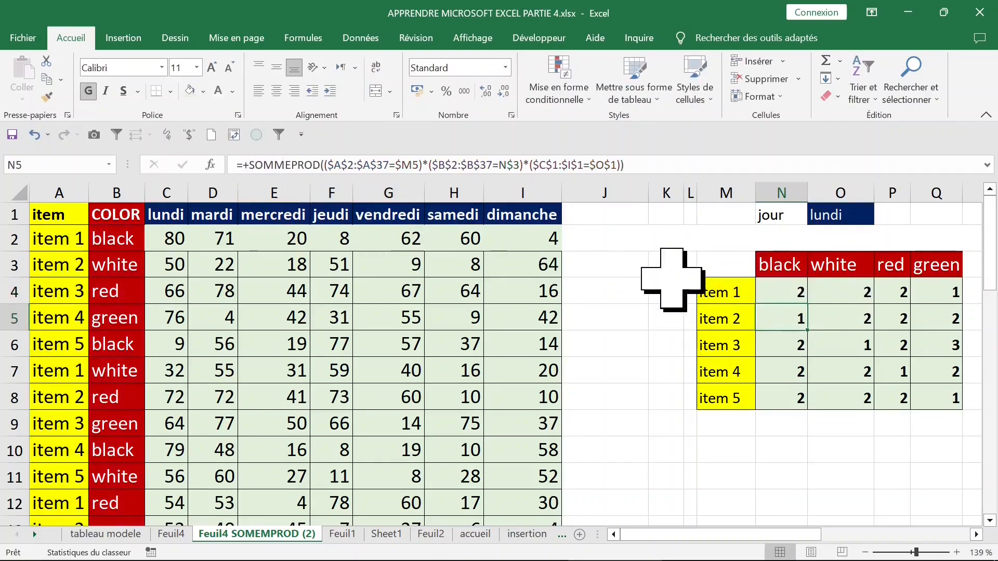
Copy the corrected N4 formula across to Q4 and down to row 8 of the summary table
click(791, 292)
drag(812, 306, 951, 307)
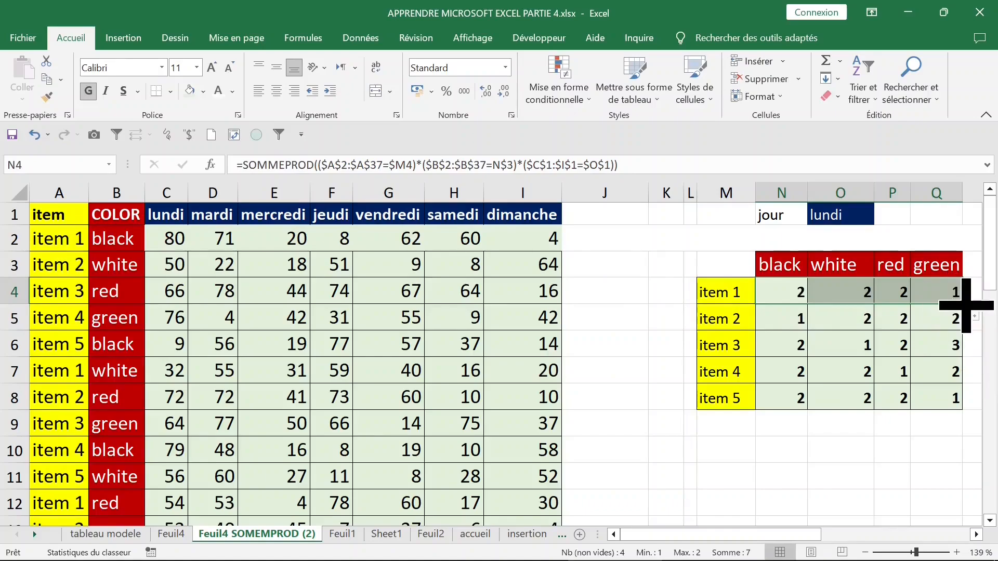
double_click(962, 304)
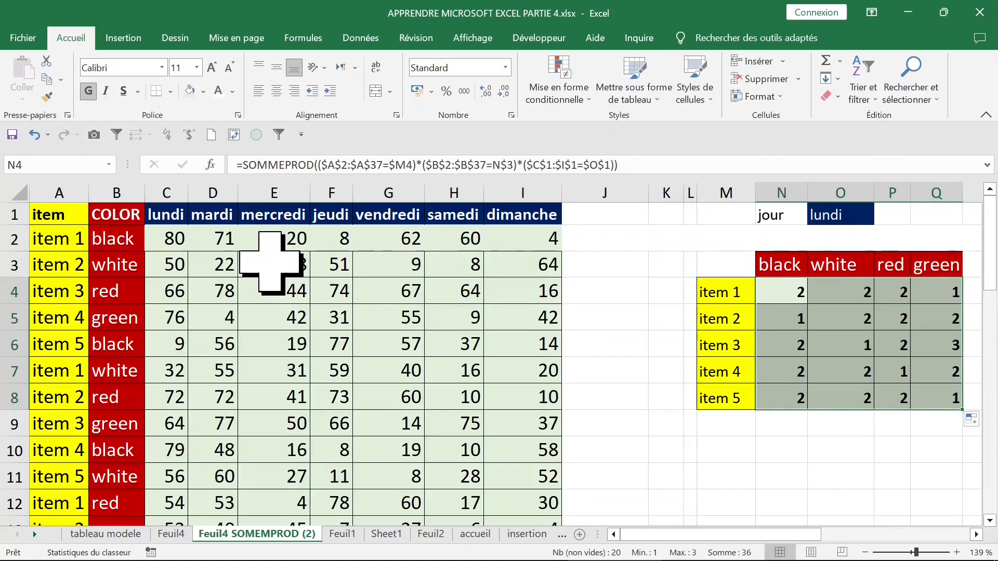
click(272, 262)
drag(174, 240, 518, 396)
click(334, 312)
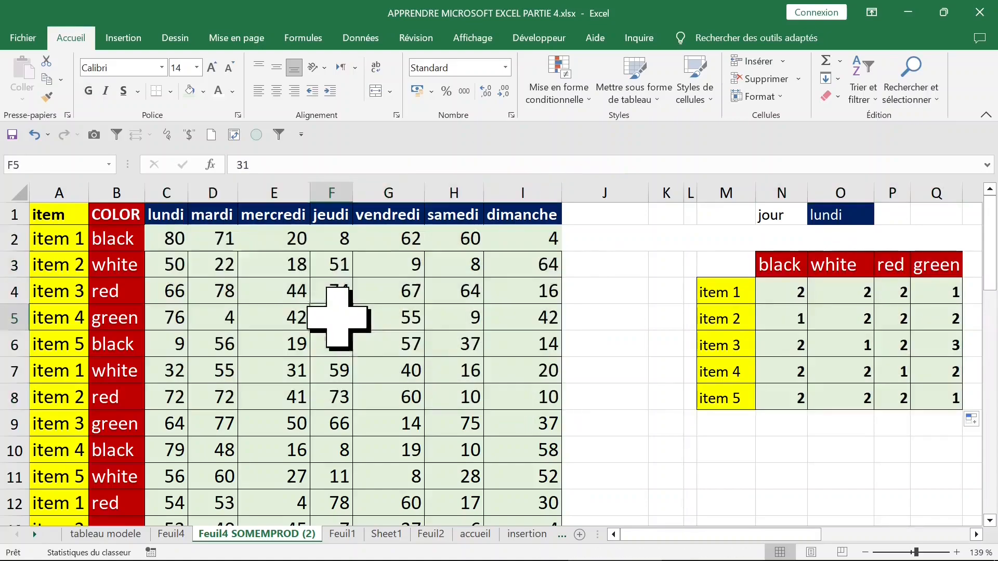
click(177, 238)
Add the values range as a fourth factor *($C$2:$I$37) inside the SOMMEPROD formula in N4 and enter it, keeping N4 selected
click(791, 296)
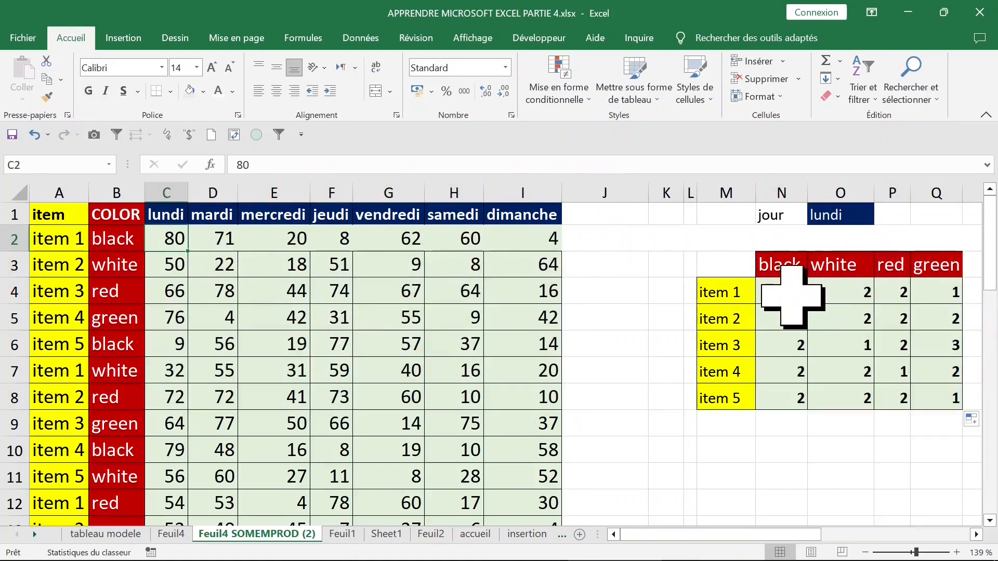
click(674, 165)
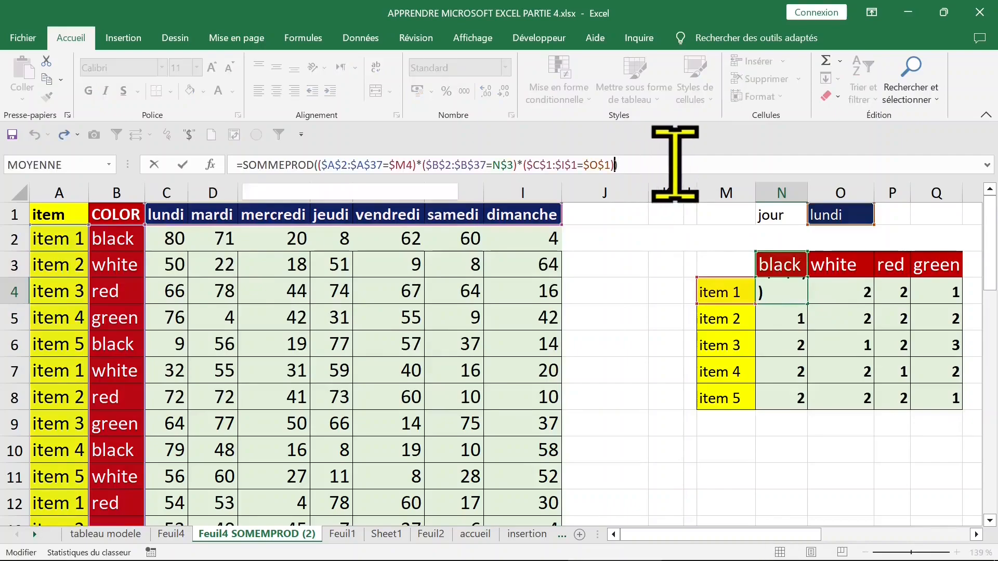
text(*)
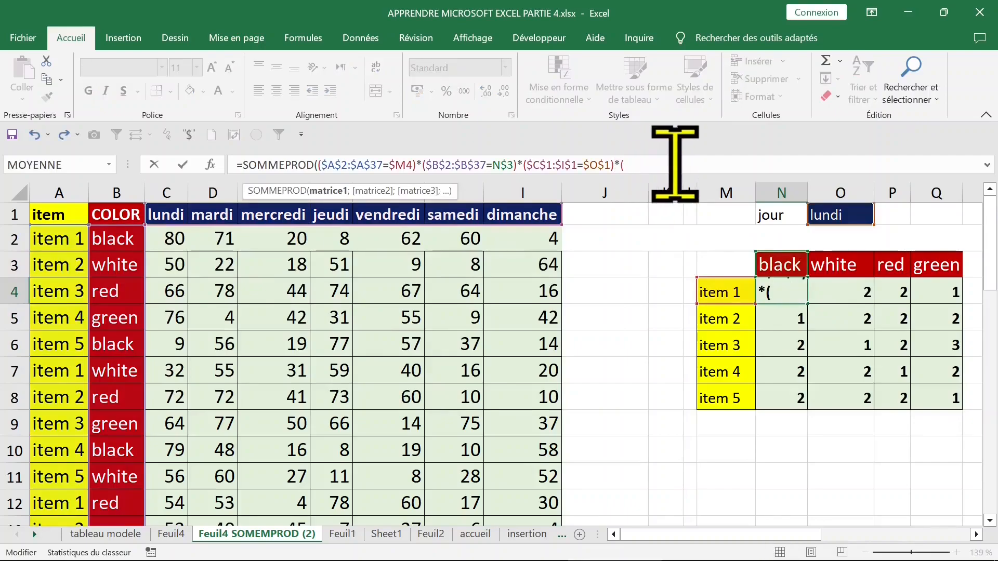
text(()
drag(162, 239, 530, 240)
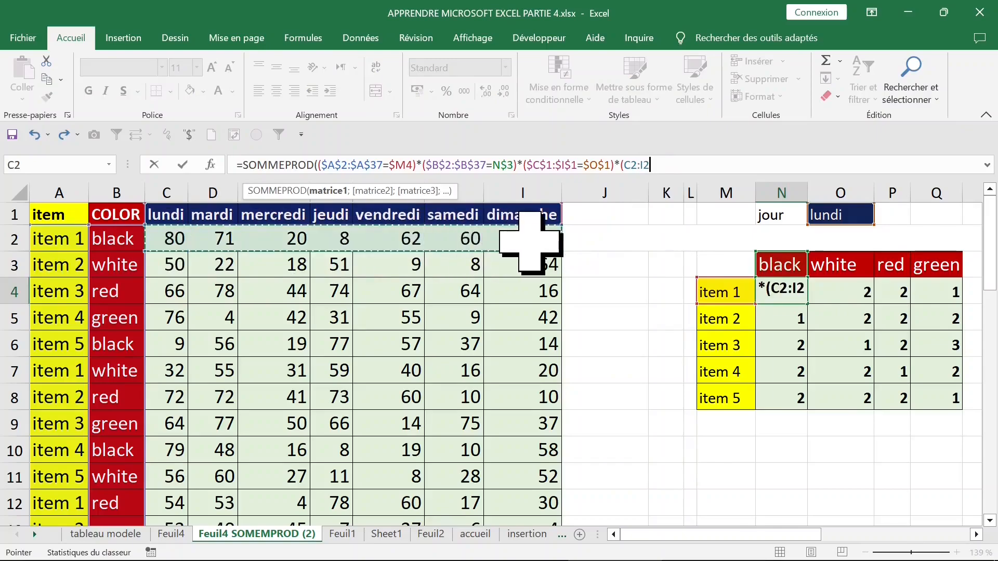
key(ctrl+shift+Down)
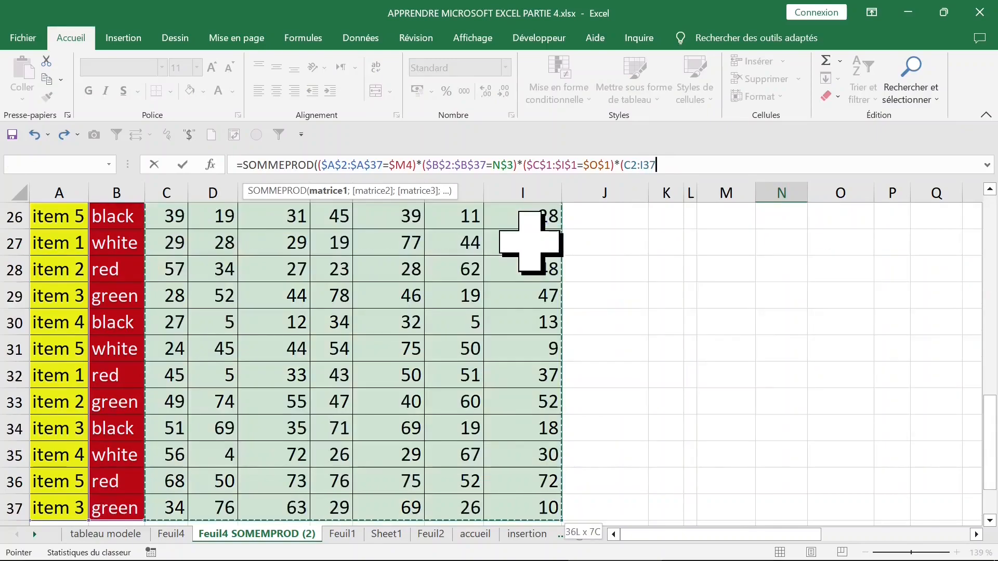
key(F4)
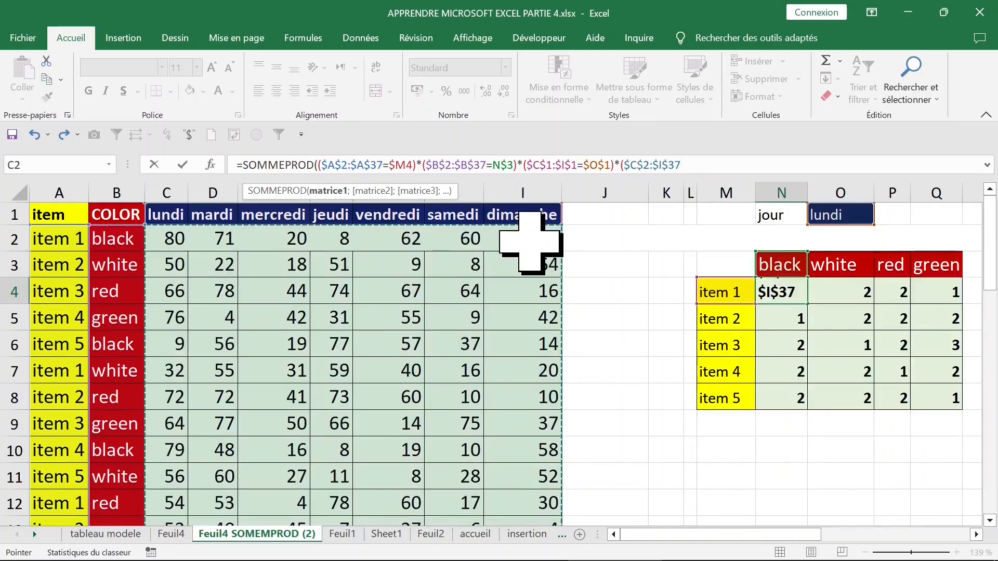
text())
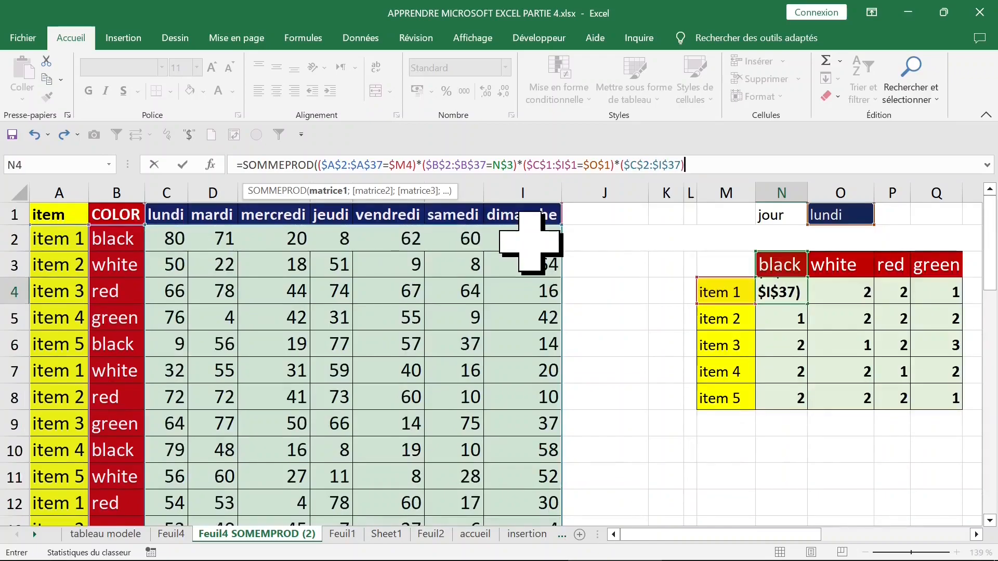
text())
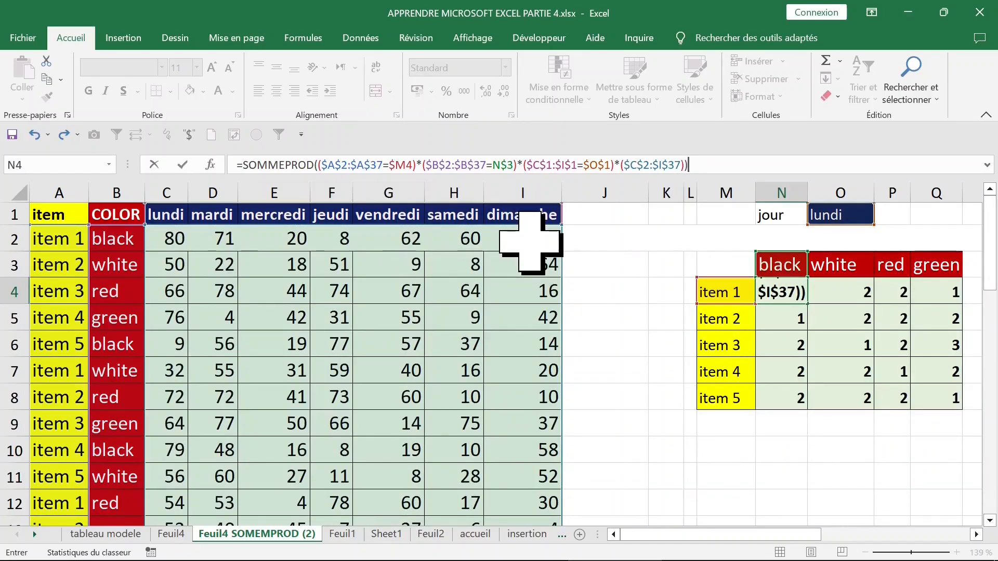
key(ctrl+Return)
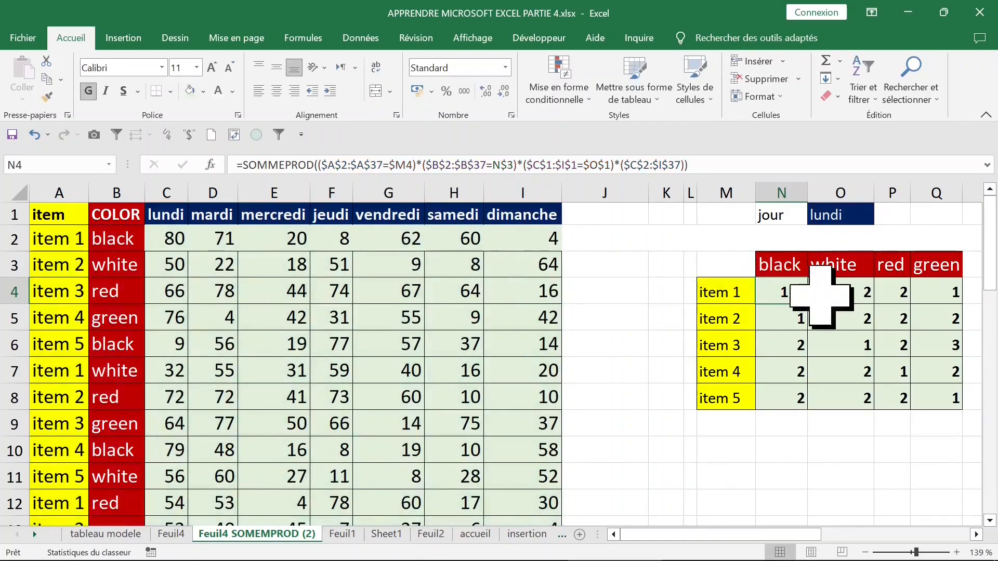
Fill the completed N4 formula across to column Q and down to row 8, replacing the previous formulas
drag(808, 305, 957, 304)
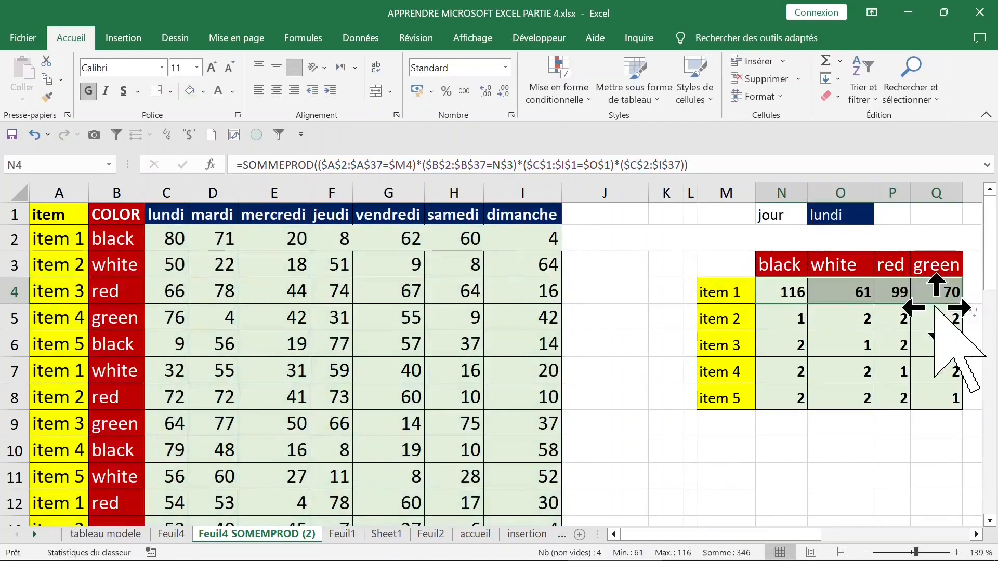
double_click(962, 304)
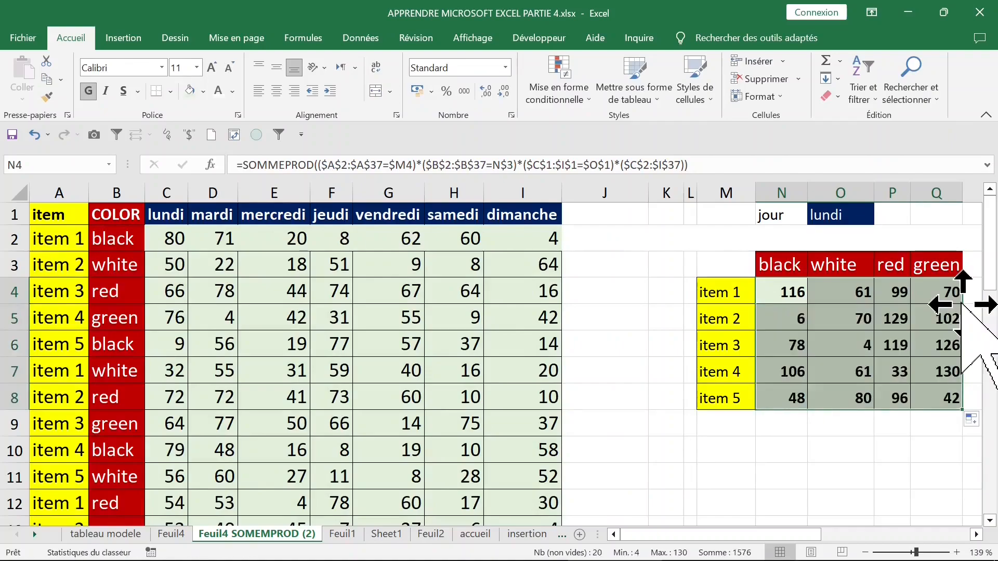
click(691, 267)
Test the summary table by switching the day in O1 to mardi and finally to samedi, checking its cells
click(842, 216)
click(880, 218)
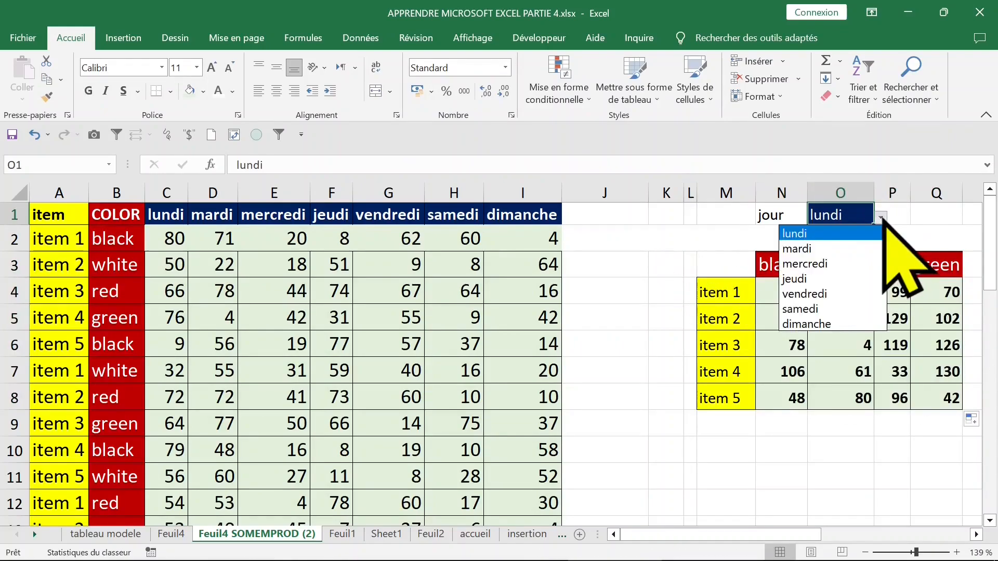
click(842, 249)
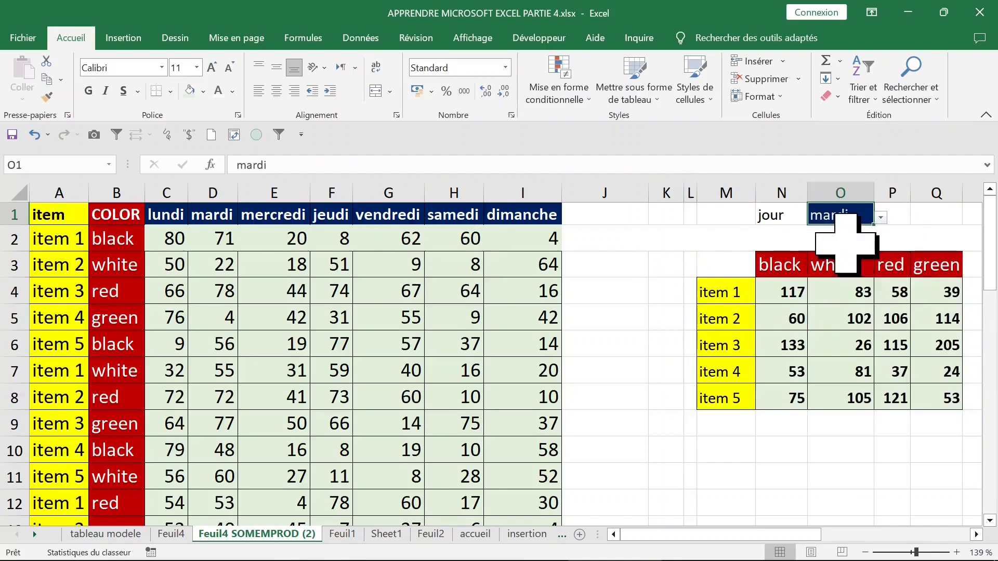
click(880, 218)
click(834, 307)
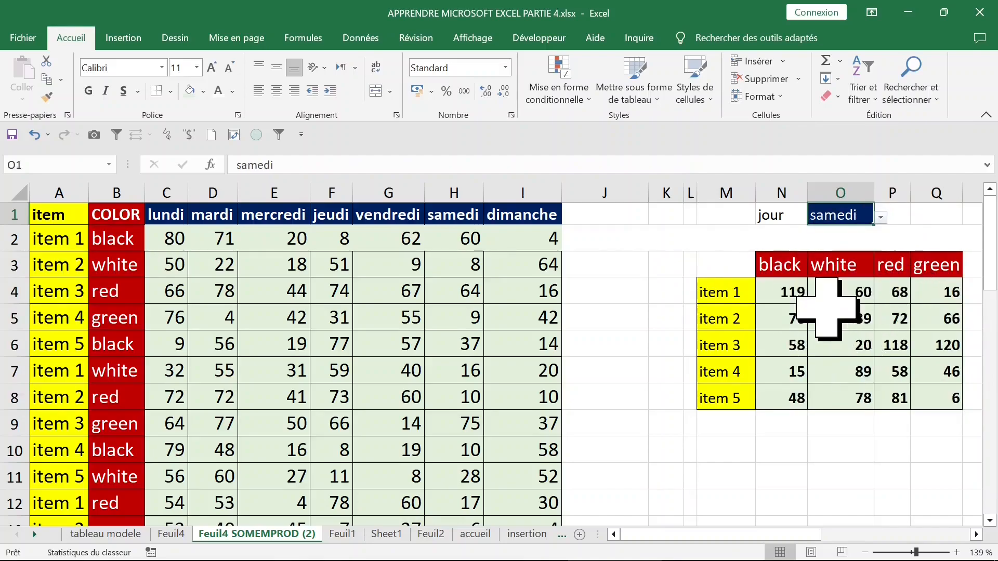
click(876, 349)
click(800, 318)
click(784, 291)
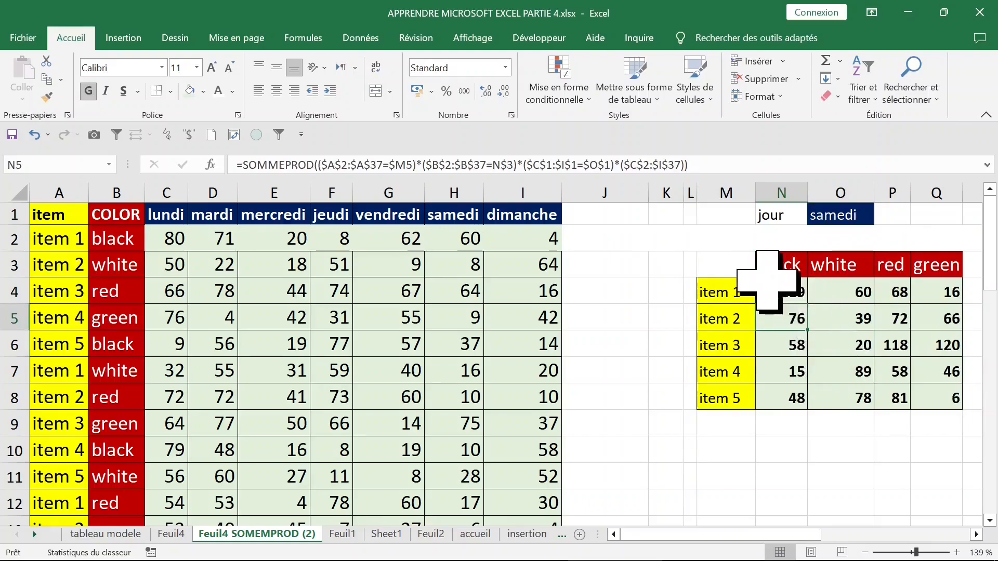
Set the font colour of cell J2, which holds the FORMULETEXTE(N4) formula, to black
click(618, 248)
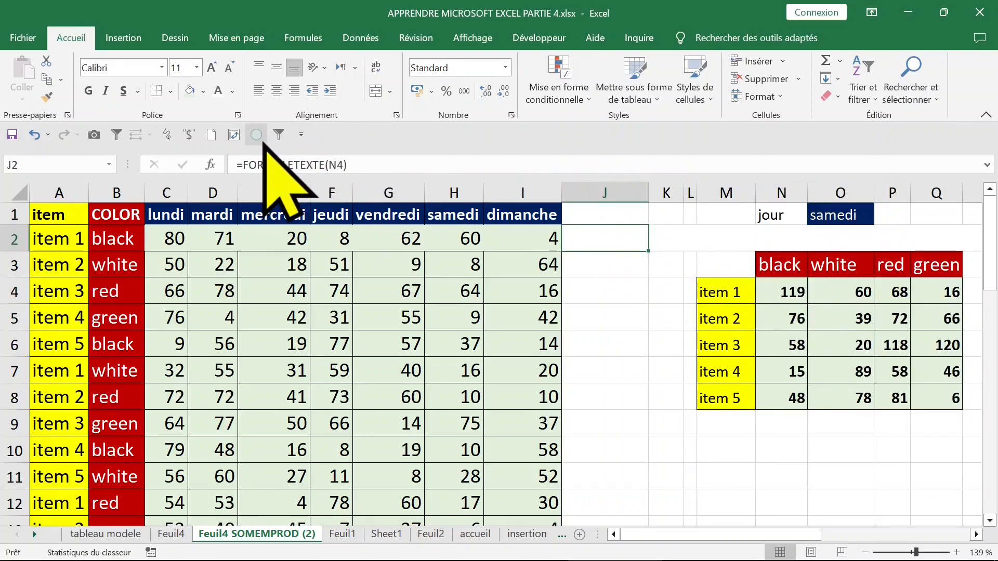
click(232, 91)
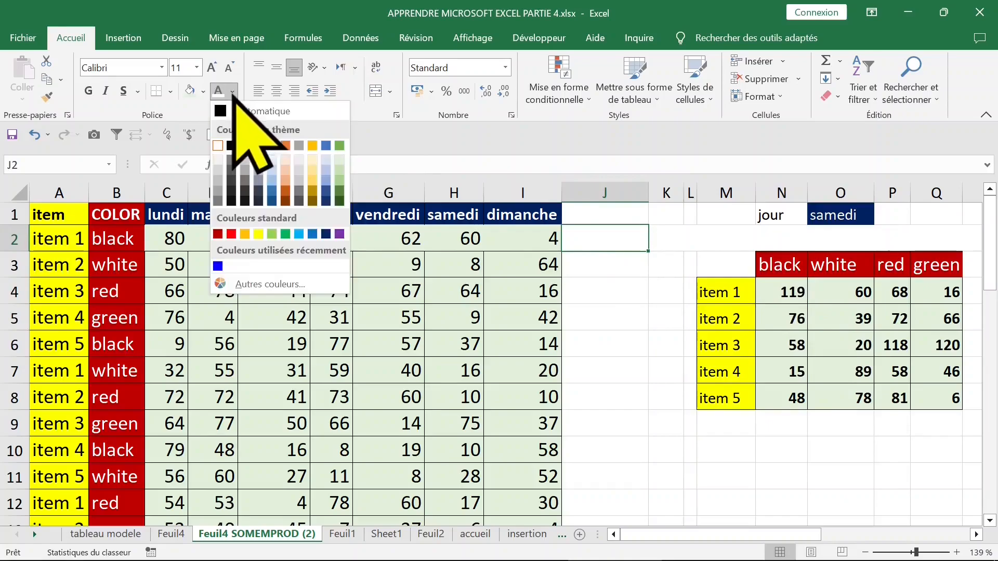
click(232, 147)
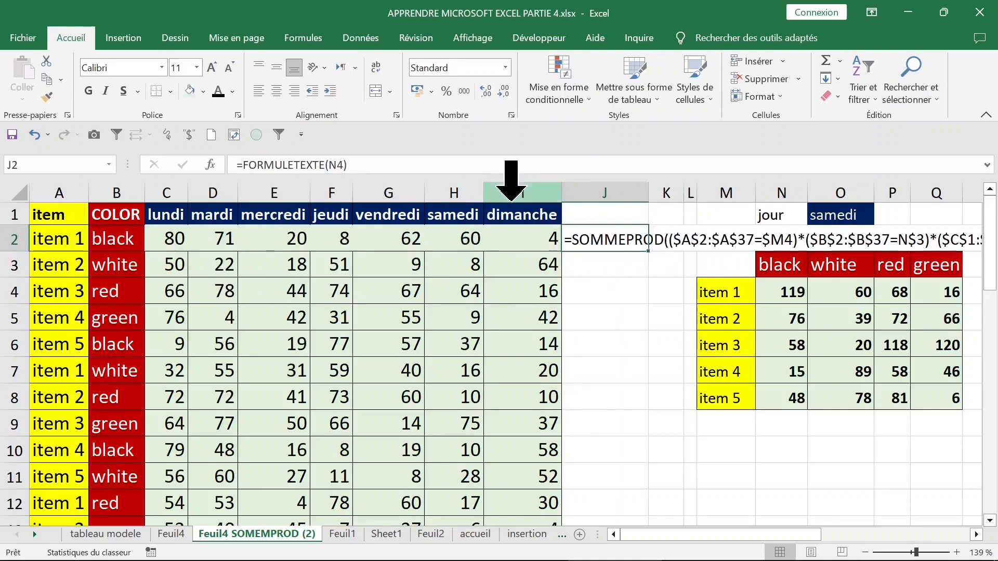
Examine the second summary table in columns AC to AG, including its day cell AD1 and first result cell AD4
key(Right)
key(Right)
key(Right)
key(Right)
key(Right)
key(Right)
key(Right)
key(Right)
key(Right)
key(Right)
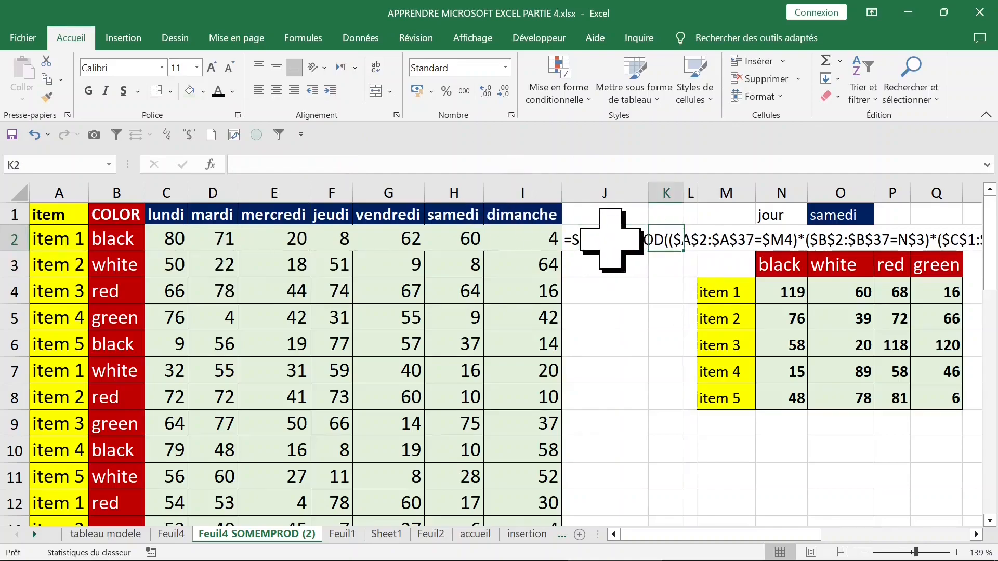
key(Right)
key(Right)
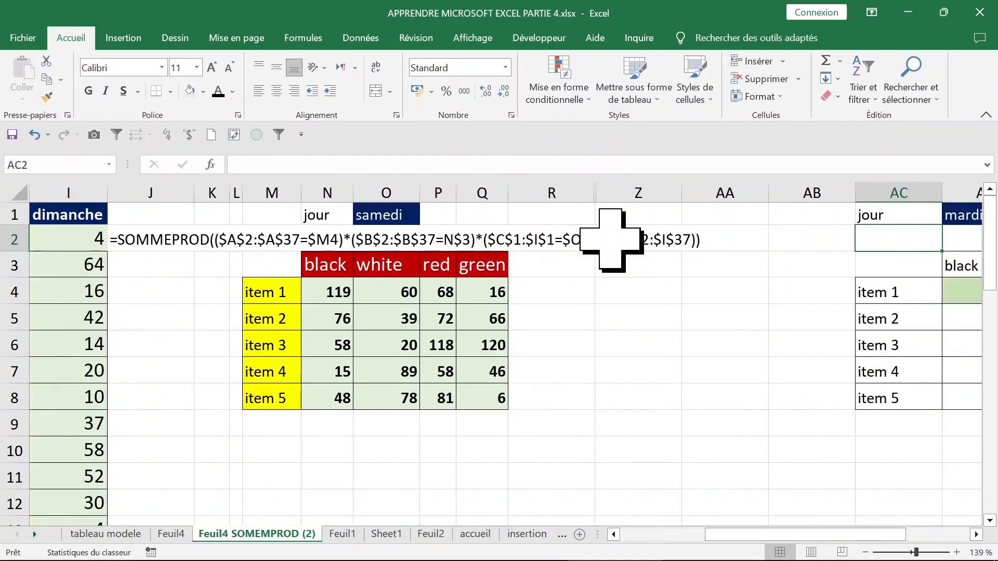
key(Right)
key(Right)
key(Right)
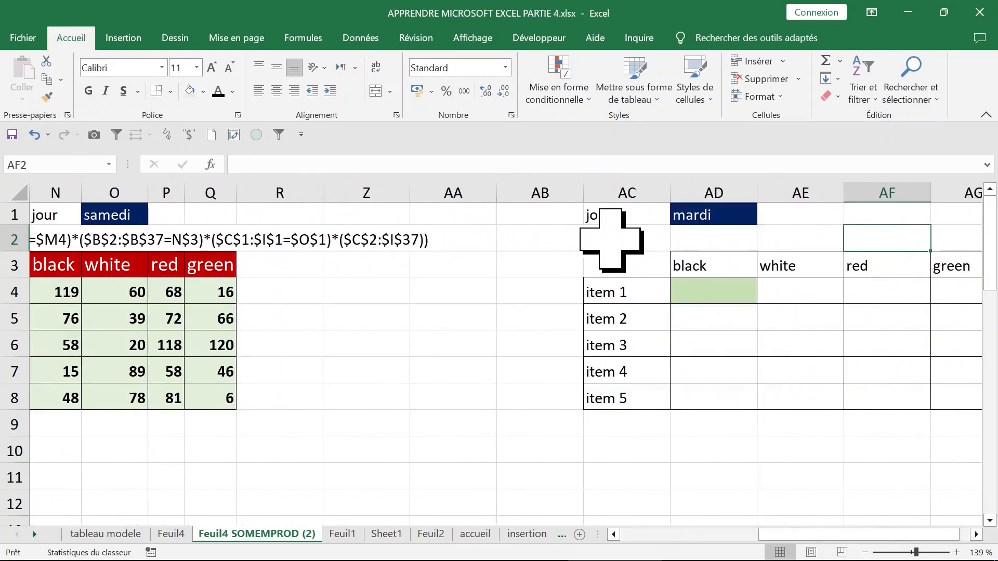
click(722, 216)
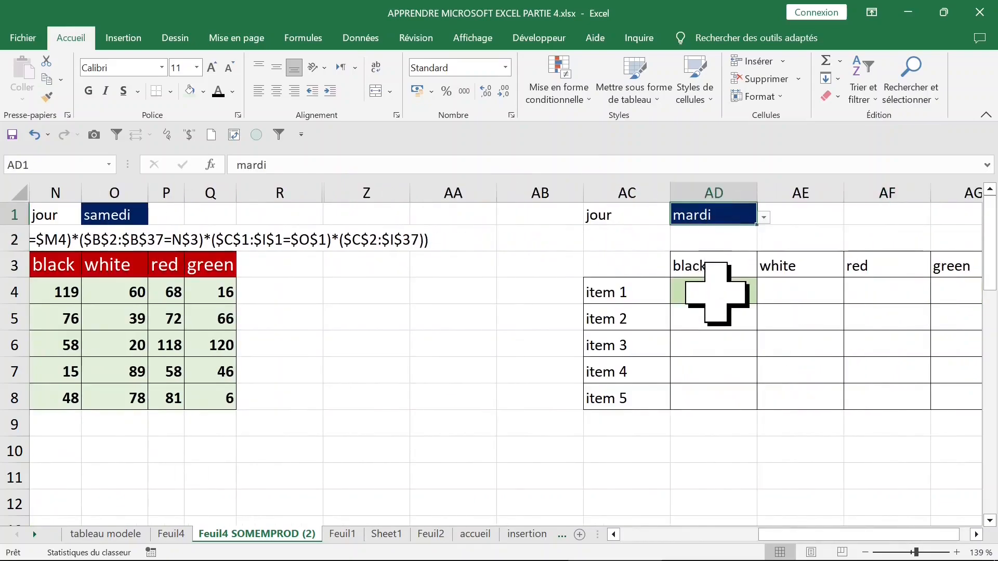
click(709, 294)
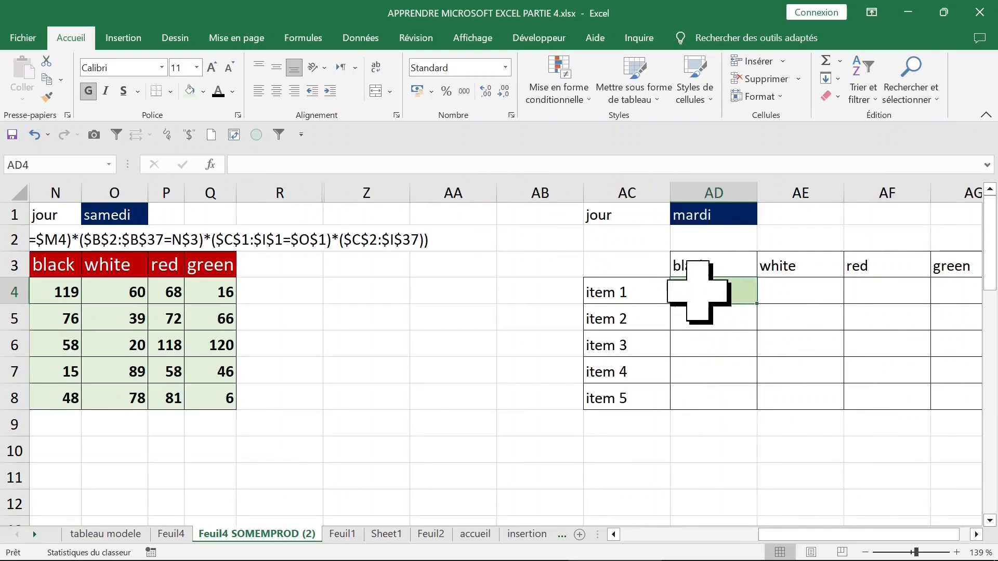
Check the defined name of the day headings C1:I1 and review the workbook's list of names
click(627, 299)
key(Left)
key(Left)
key(Left)
key(Left)
key(Left)
key(Left)
key(Left)
key(Left)
key(Left)
key(Left)
key(Left)
key(Left)
key(Left)
key(Left)
key(Left)
key(Left)
key(Left)
key(Left)
key(Left)
key(Left)
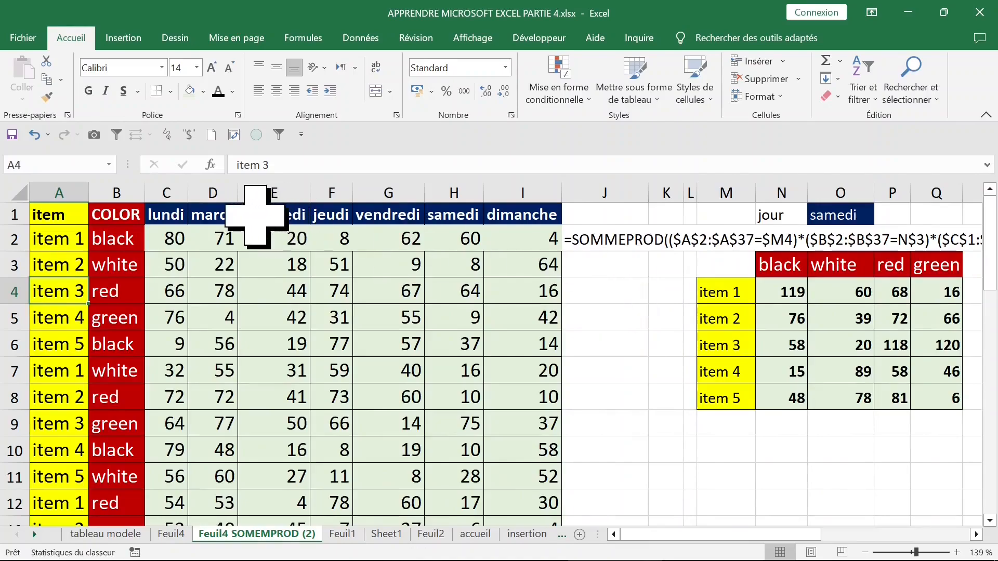
drag(177, 214, 507, 219)
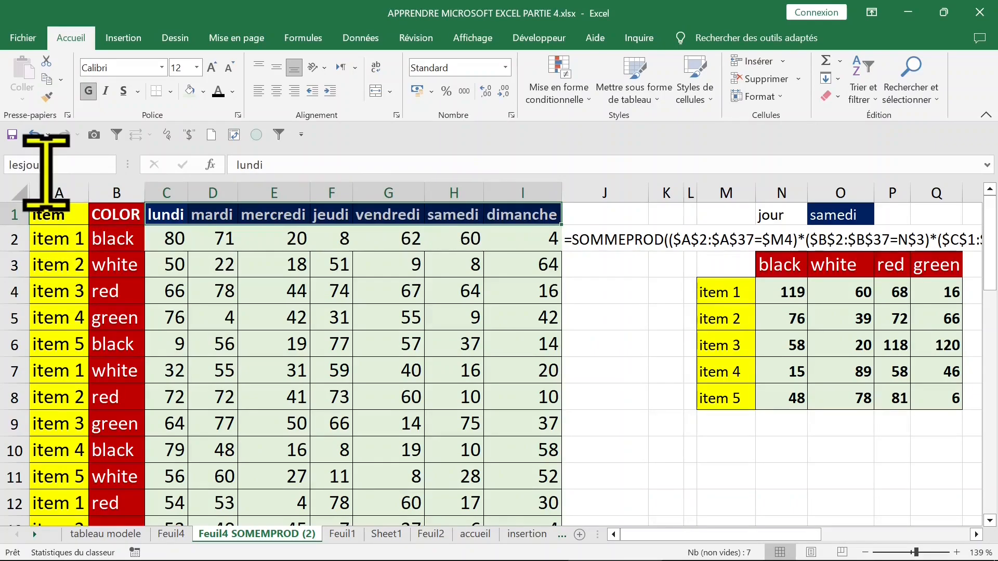
click(210, 317)
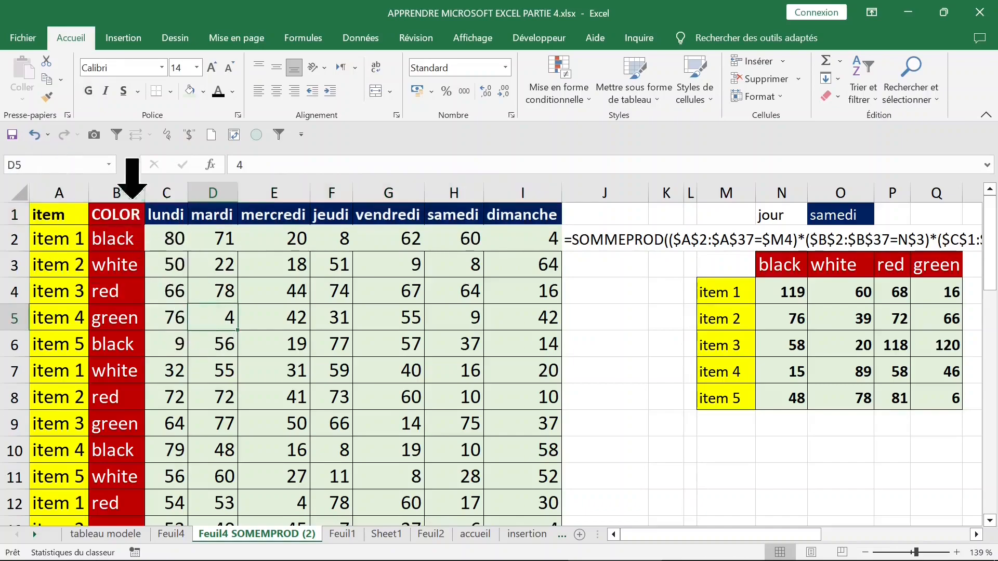
click(108, 164)
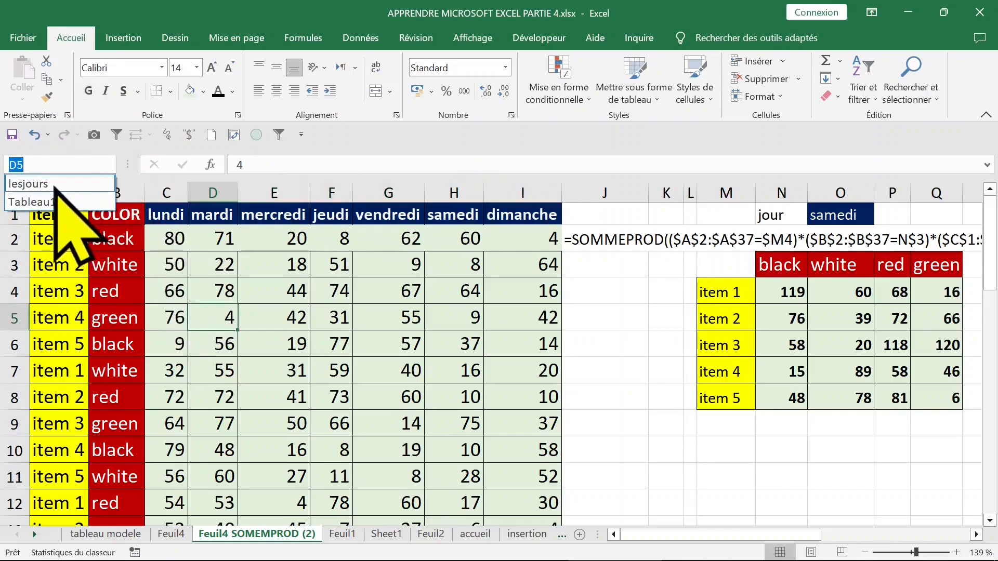
click(281, 276)
click(130, 231)
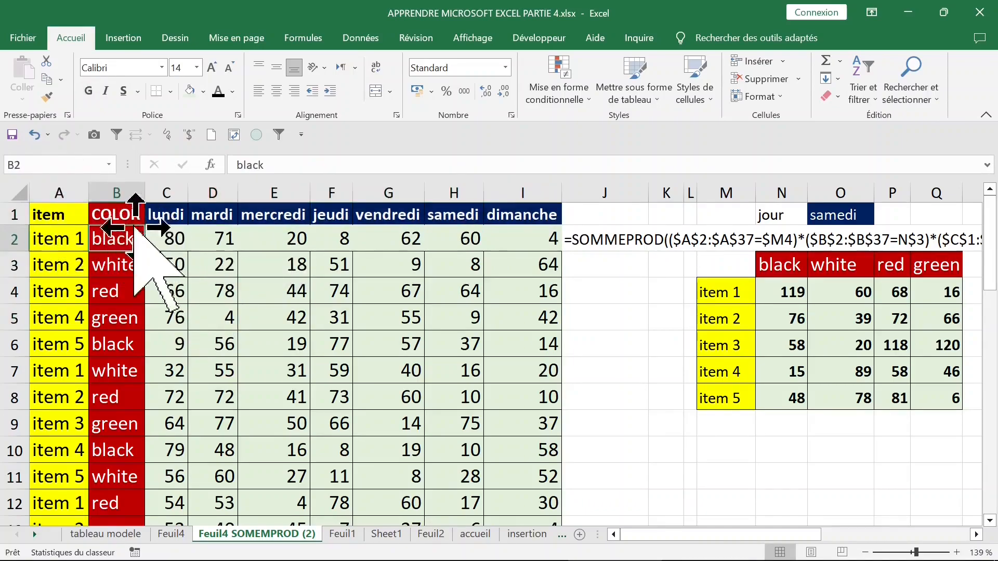
Create defined names from the selection A1:B37, using only the top row (Ligne du haut) as the source of the names
click(56, 213)
drag(56, 213, 114, 213)
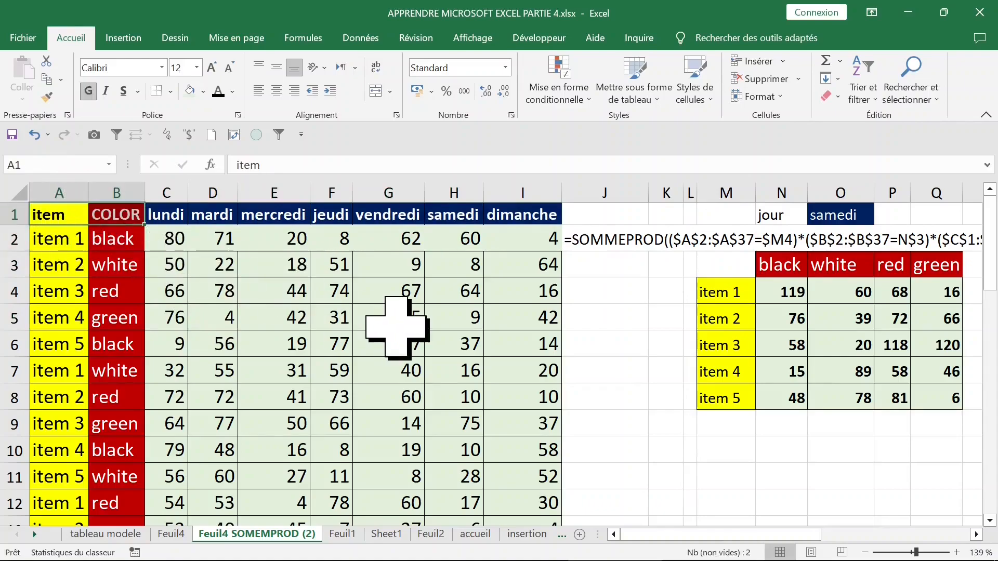
key(ctrl+shift+Down)
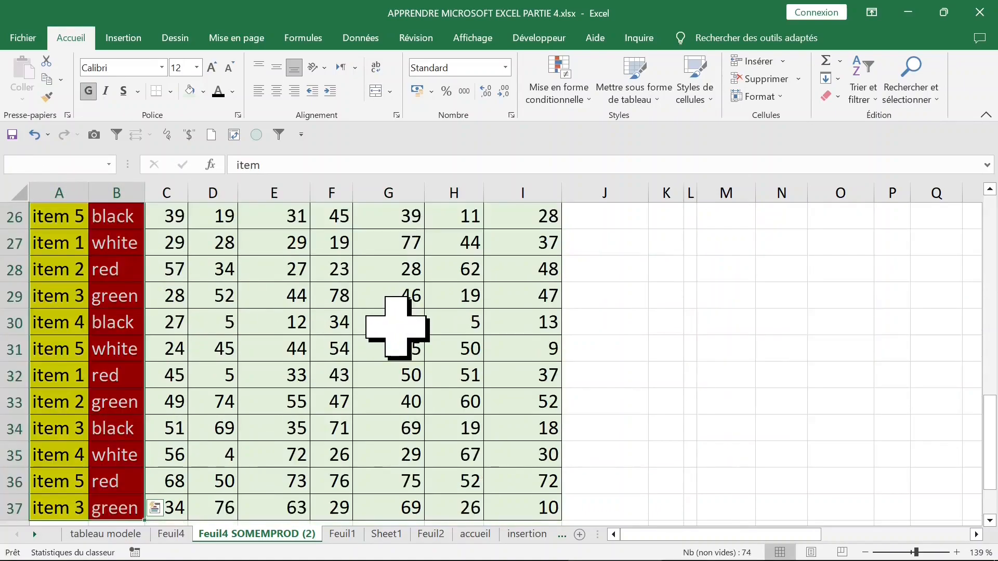
click(312, 39)
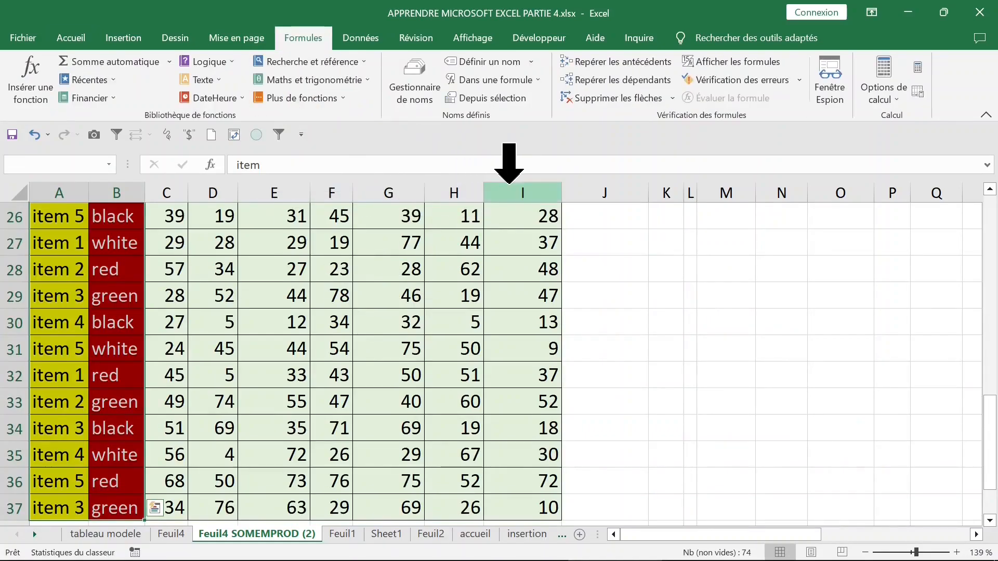
click(491, 100)
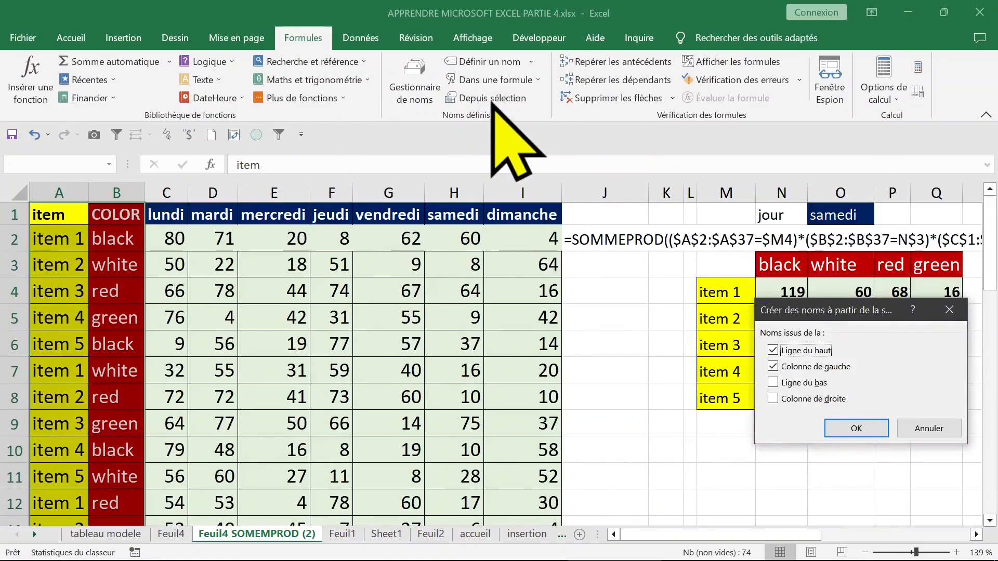
drag(830, 311, 558, 118)
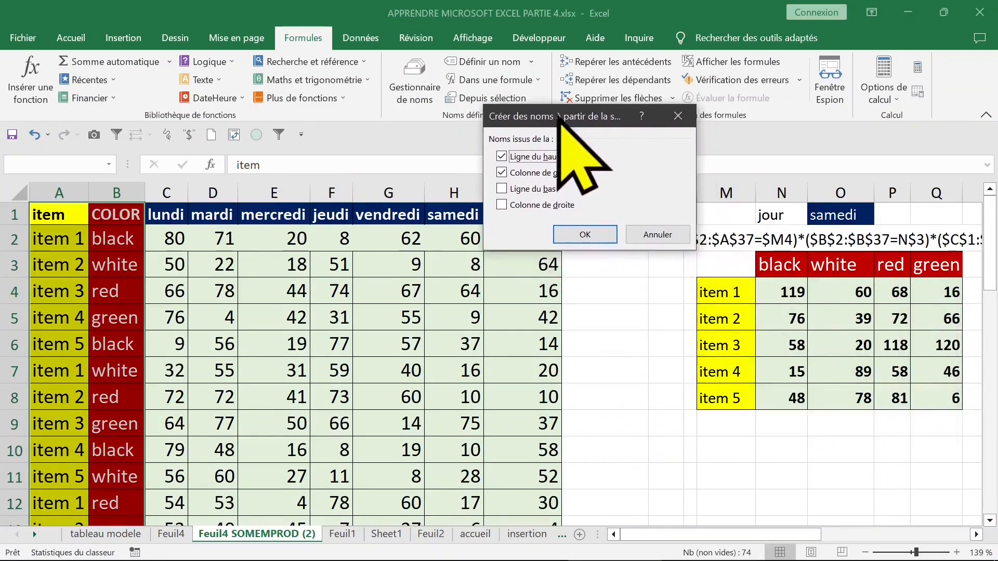
click(501, 157)
click(502, 173)
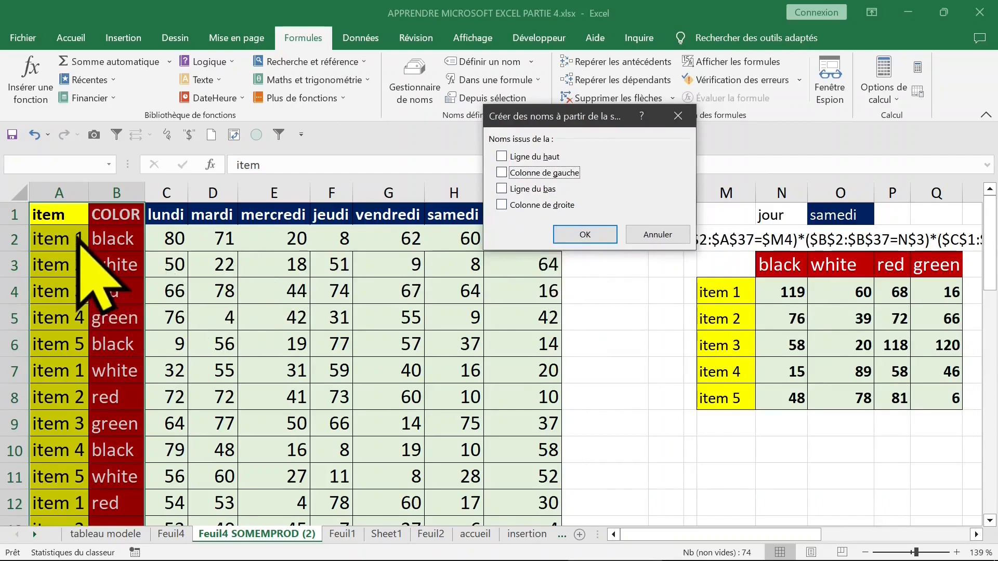
click(501, 157)
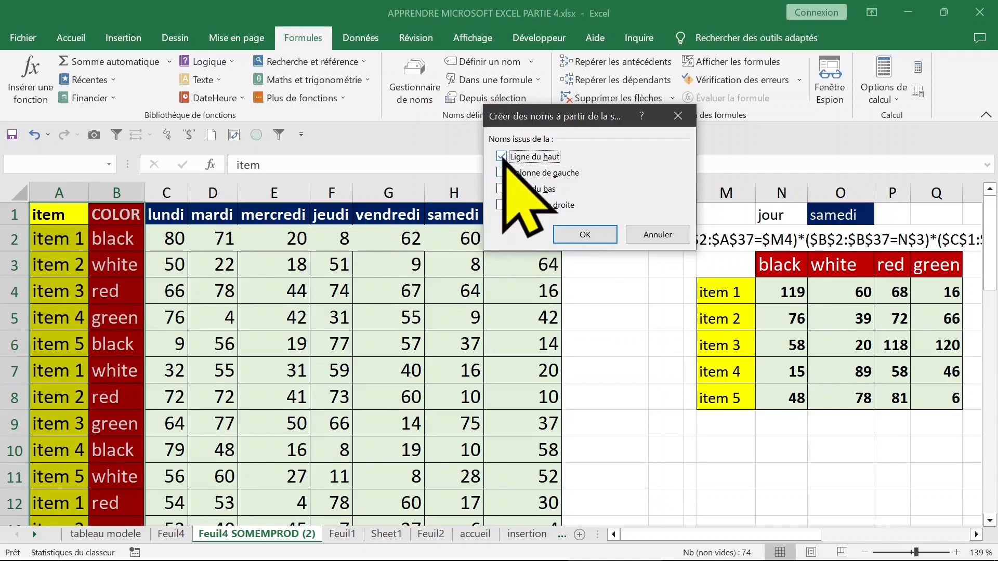
click(585, 234)
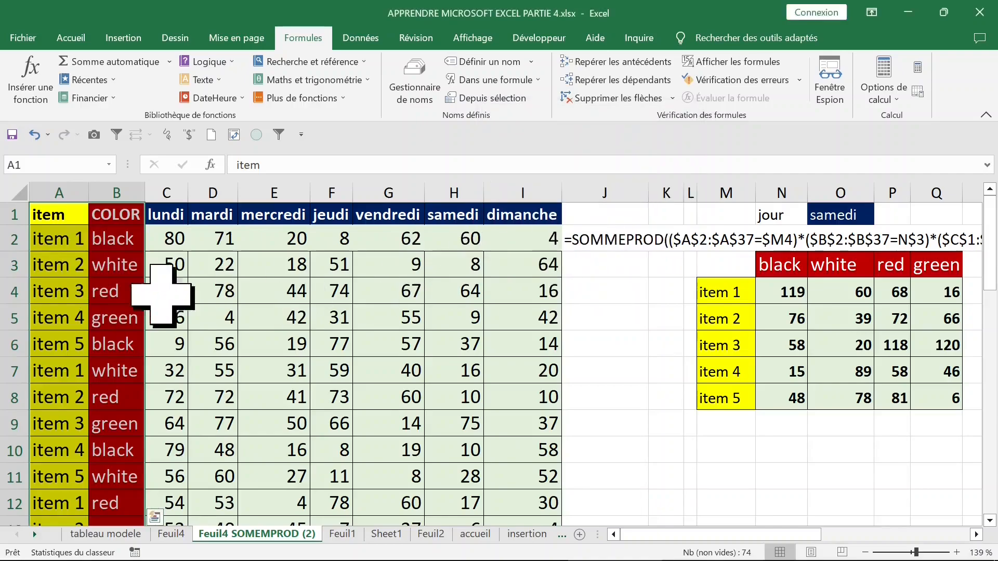
Check which cells the defined names item and COLOR refer to
click(128, 291)
click(108, 165)
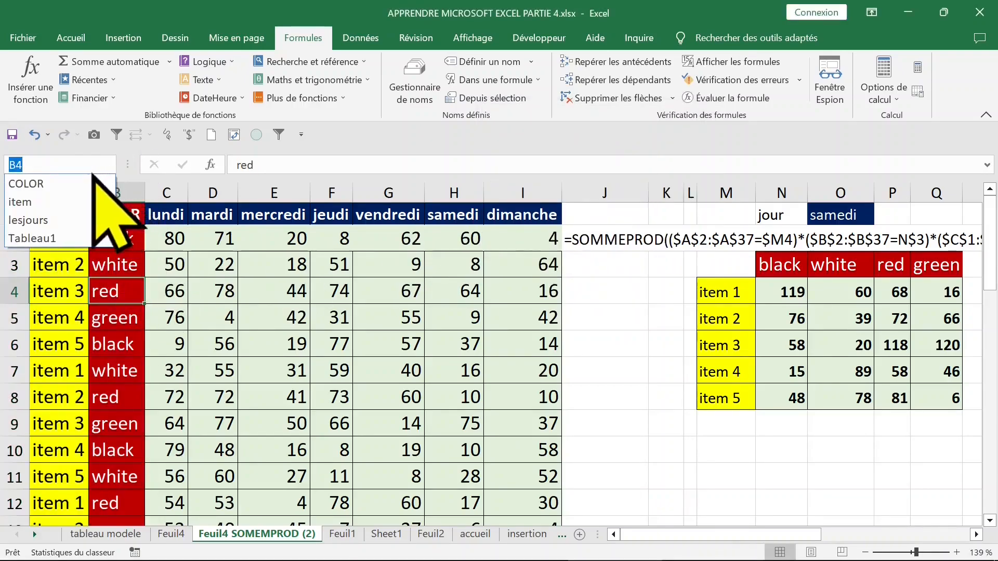
click(20, 202)
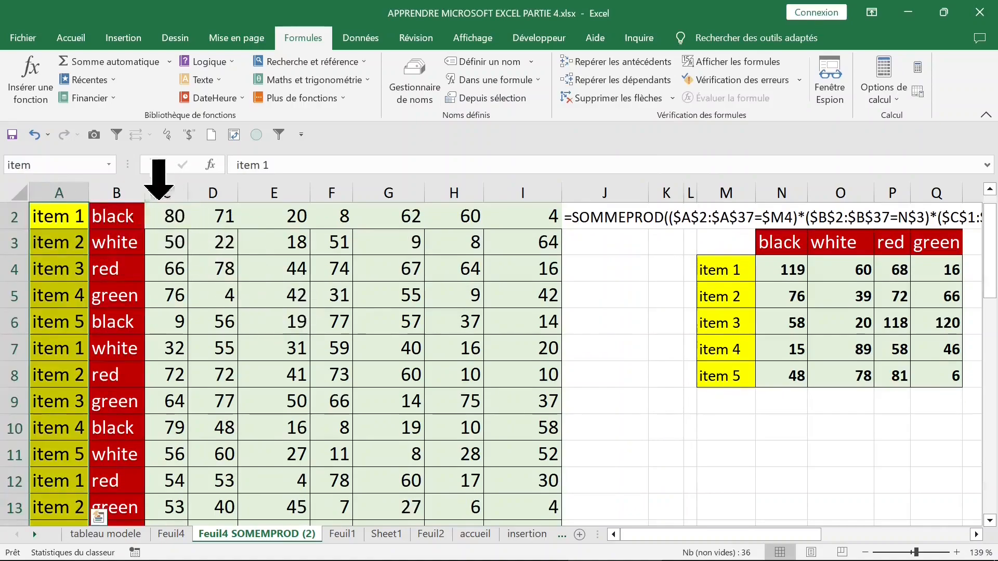
click(109, 165)
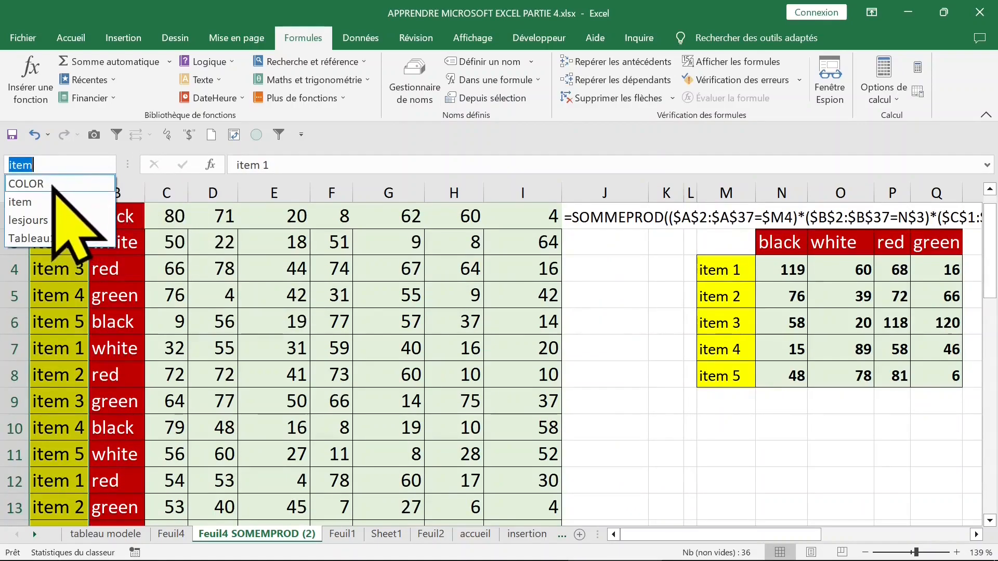
click(21, 185)
click(268, 304)
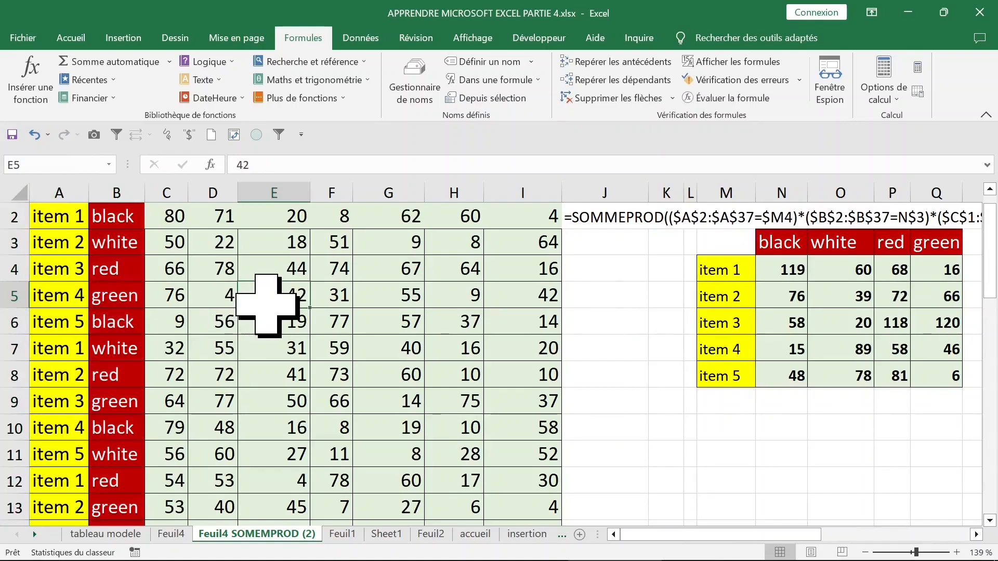
Start a SOMMEPROD formula in AD4, the item 1 and black cell of the second summary table
click(659, 271)
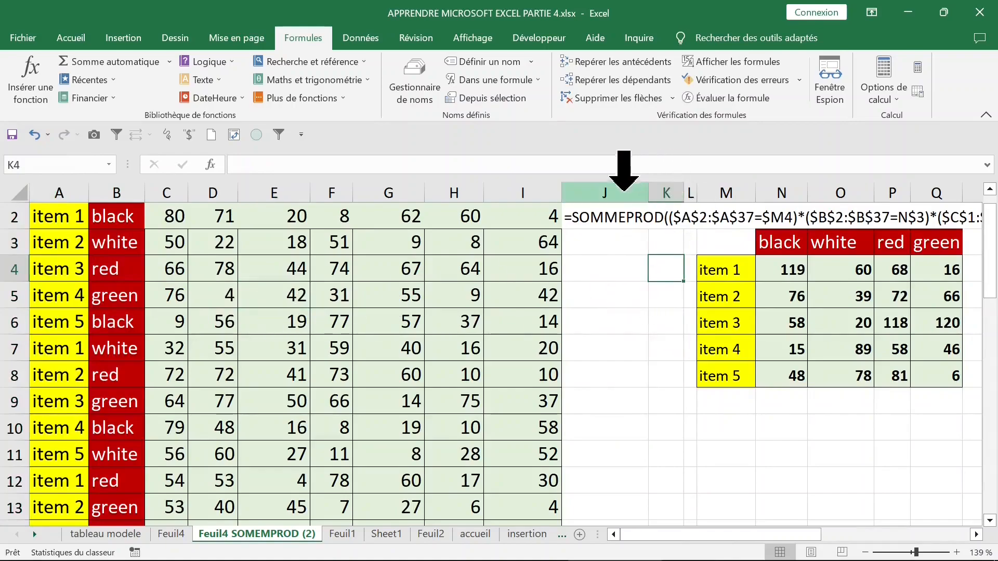
click(621, 193)
click(614, 244)
key(Right)
key(ctrl+Right)
key(ctrl+Right)
key(ctrl+Right)
key(ctrl+Right)
key(Right)
key(Right)
key(Right)
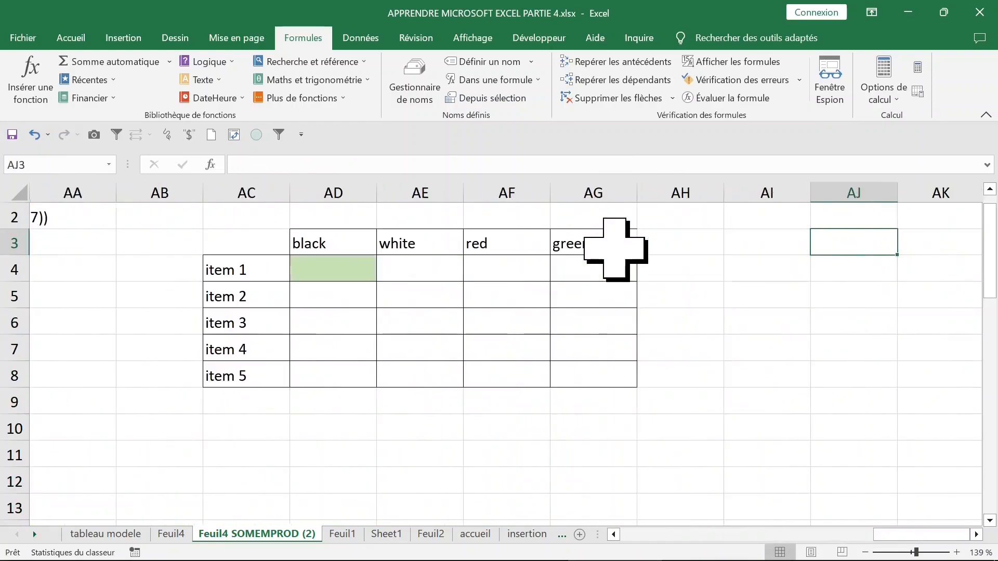
key(Up)
key(Up)
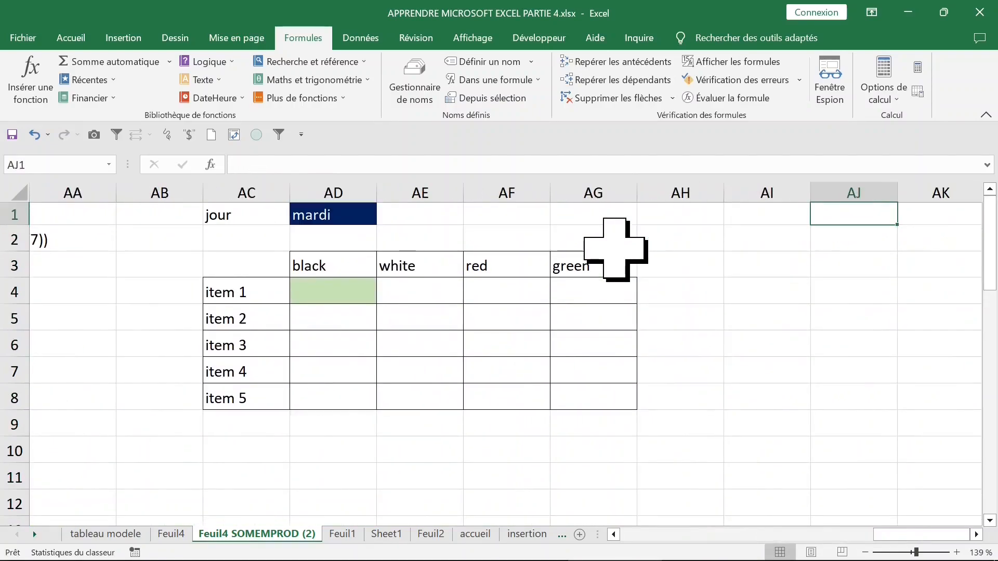
click(330, 290)
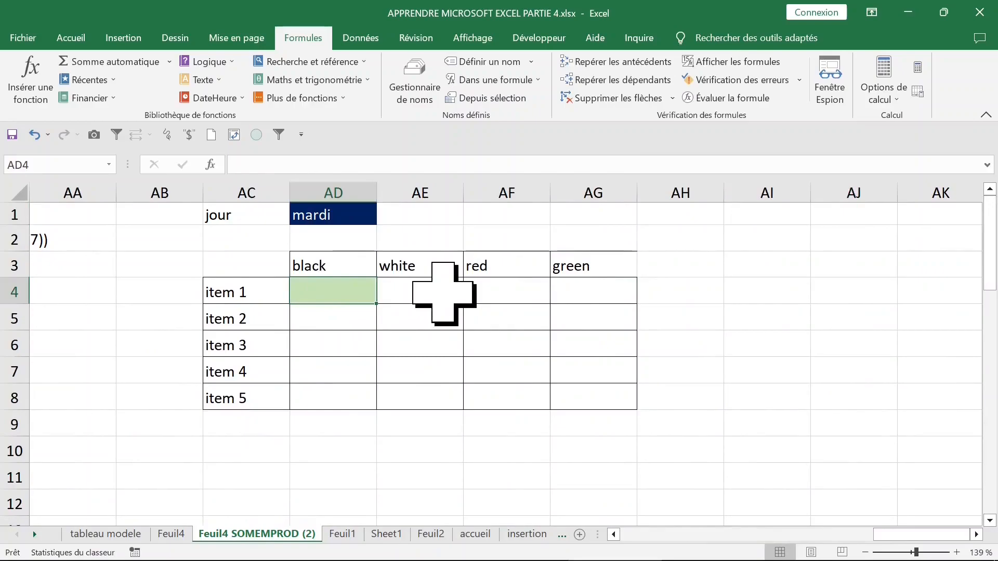
text(=sommepr)
key(Tab)
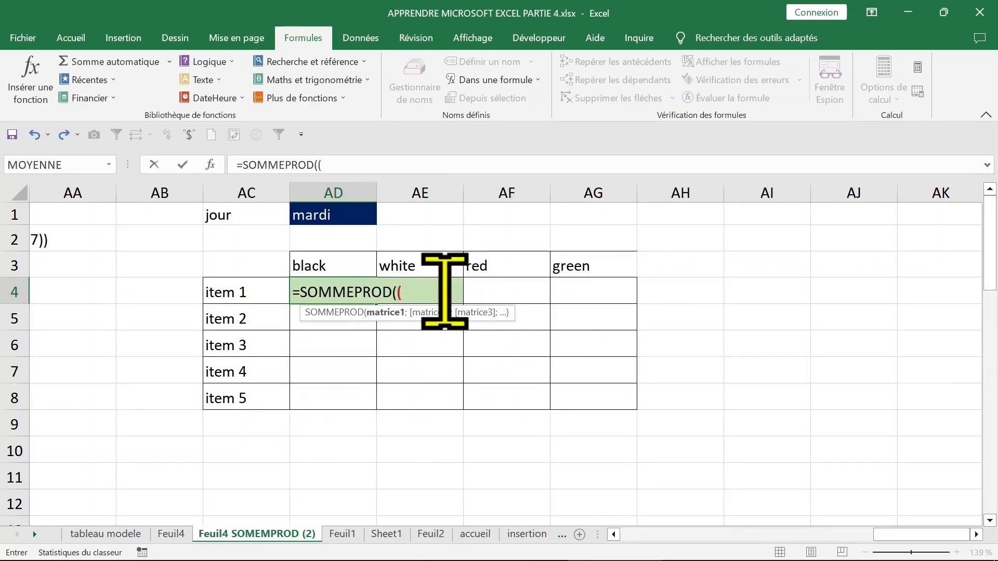
Add the first SOMMEPROD criterion in AD4, comparing the defined name COLOR with the black heading as COLOR=AD$3
key(F3)
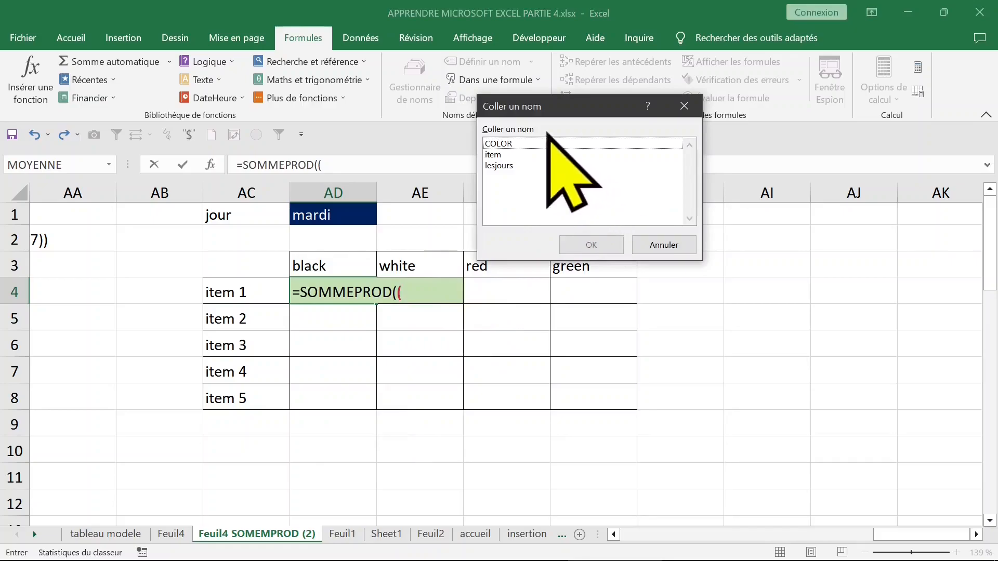
drag(545, 110, 622, 112)
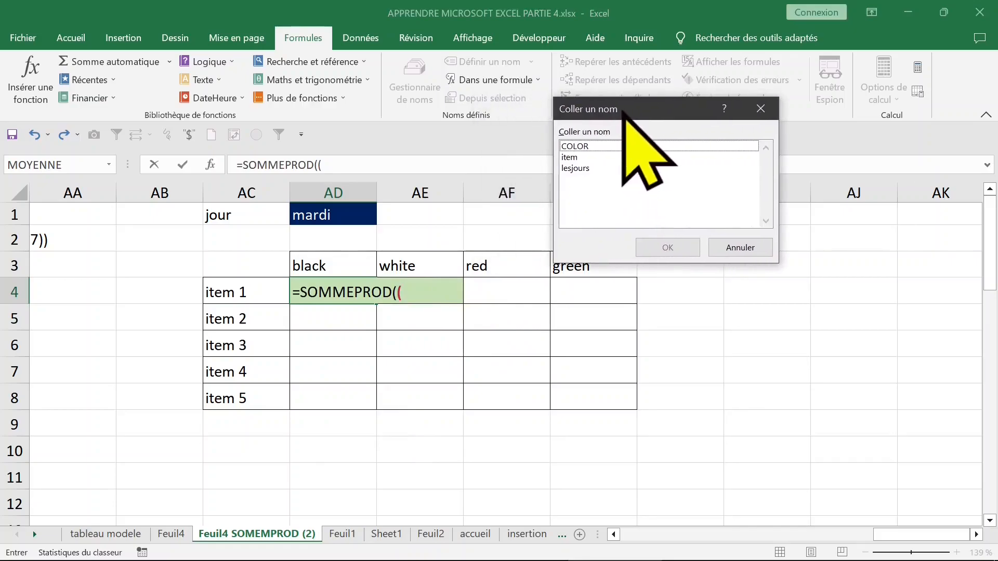
click(589, 147)
double_click(594, 148)
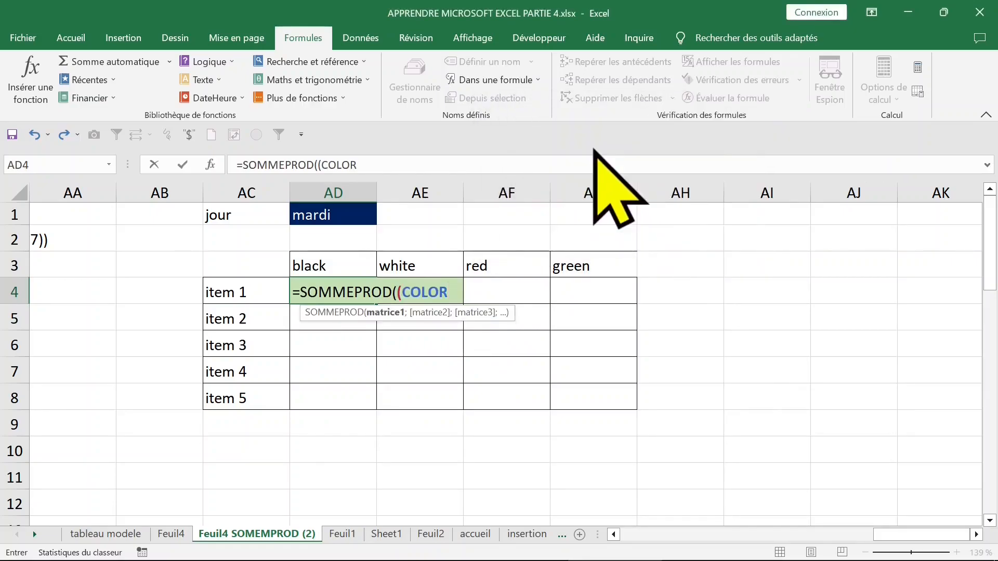
click(334, 266)
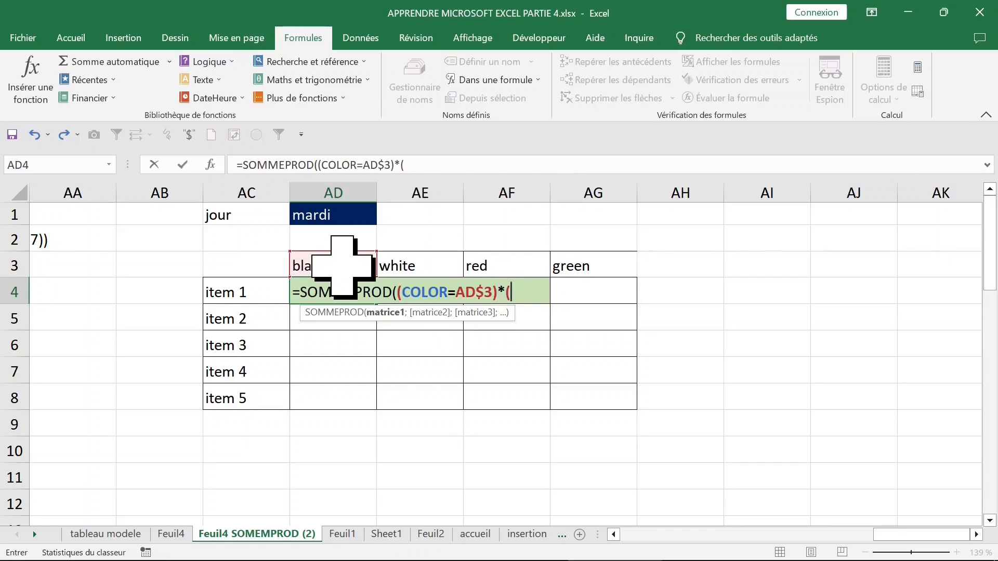
Add a second criterion to the AD4 formula, comparing the defined name item with the item 1 label as item=$AC4
key(F3)
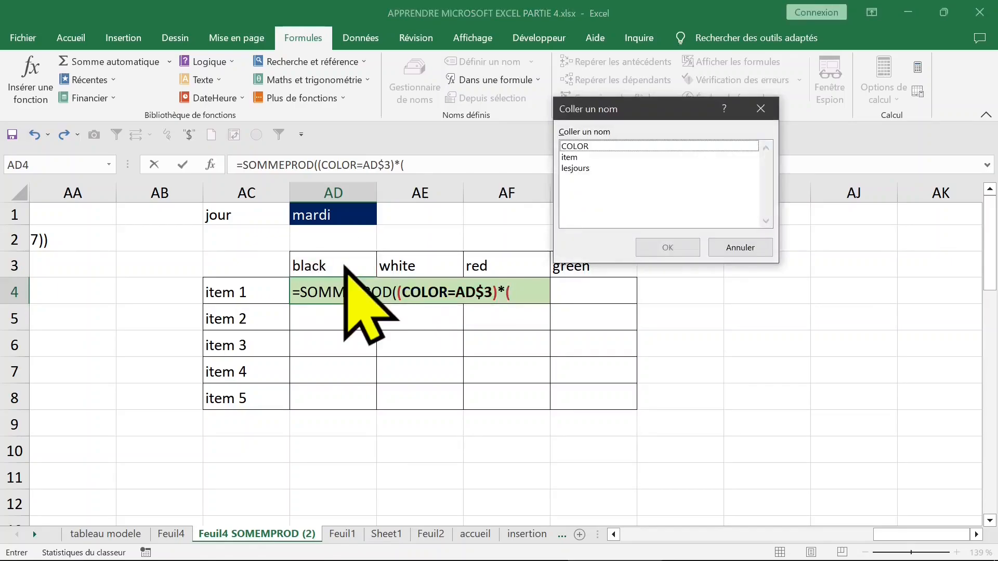
click(571, 158)
double_click(571, 158)
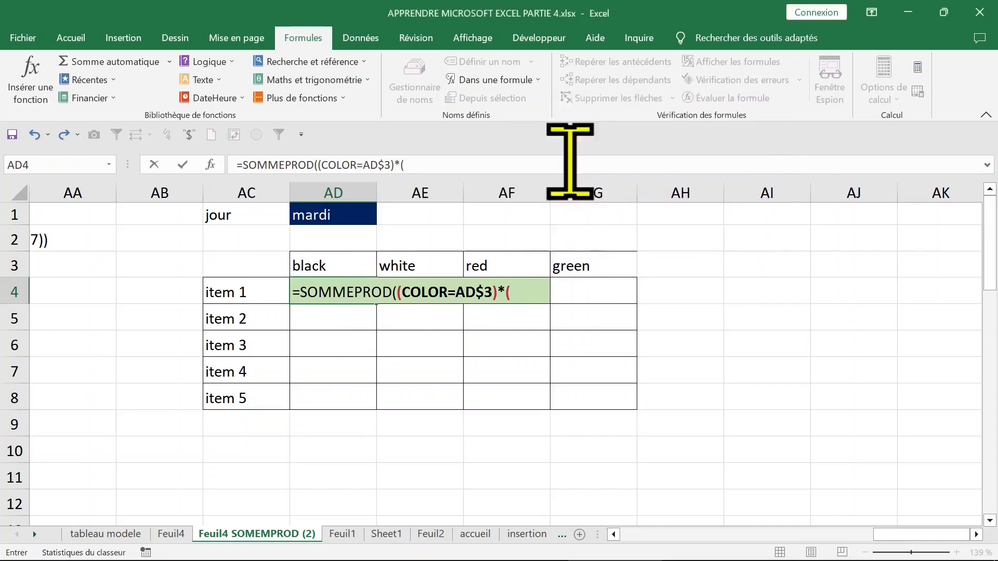
text(=)
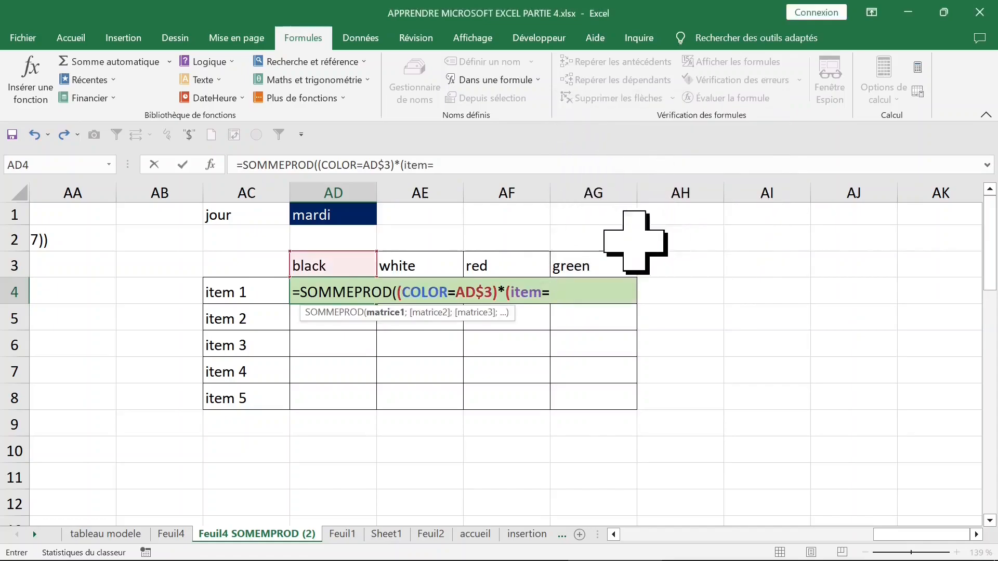
click(240, 294)
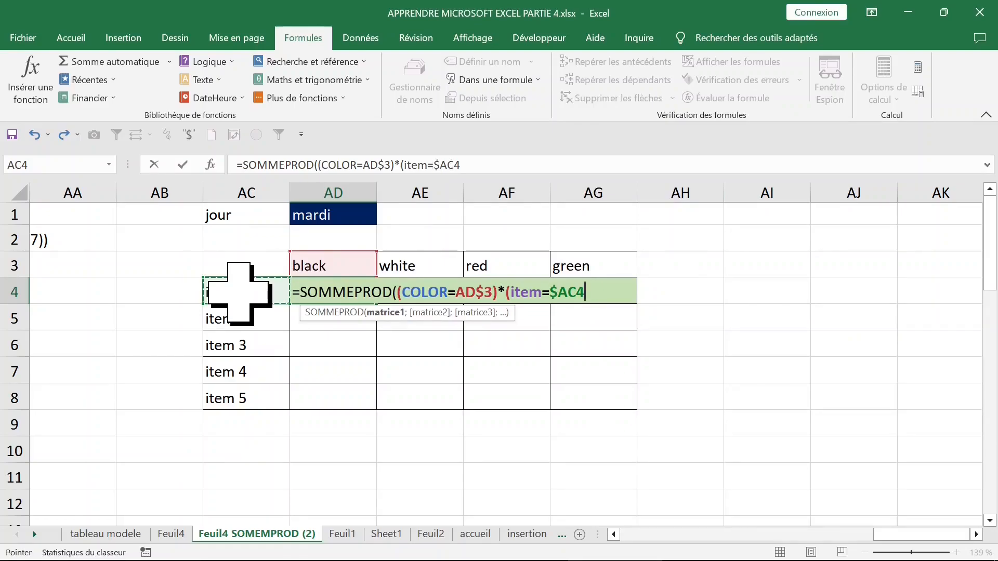
Add a third criterion to the AD4 formula, comparing the defined name lesjours with the selected day as lesjours=$AD$1
click(484, 165)
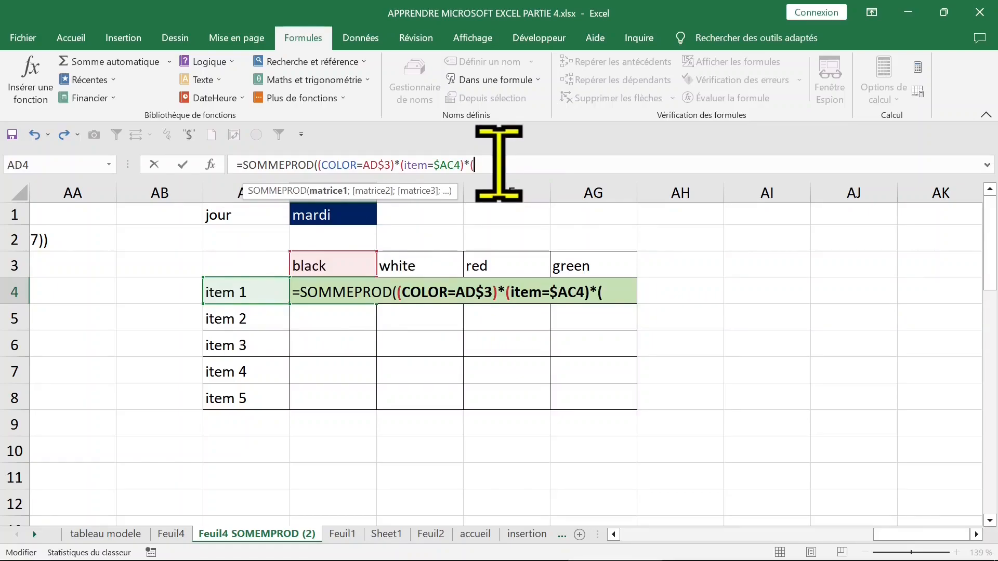
key(F3)
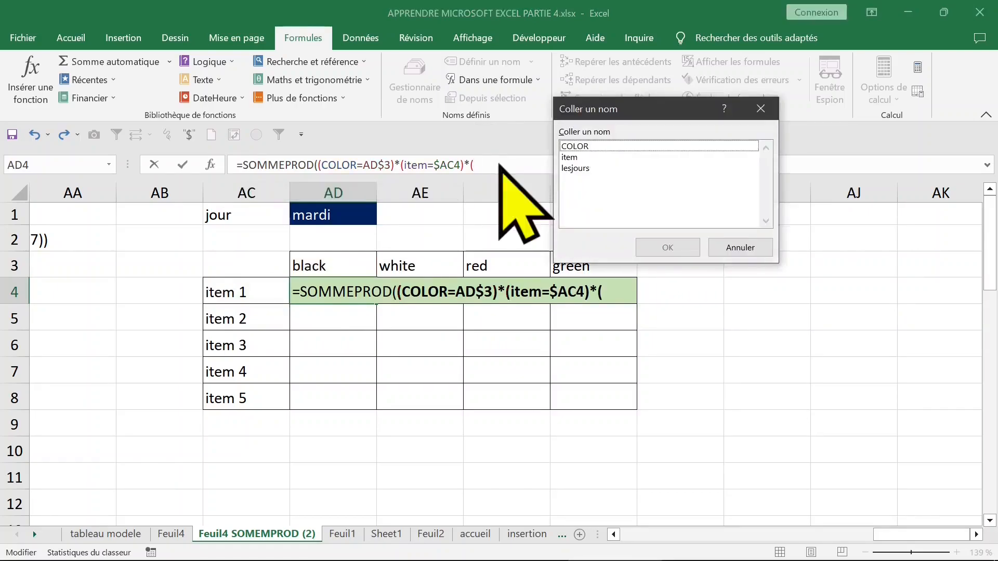
click(575, 168)
double_click(575, 168)
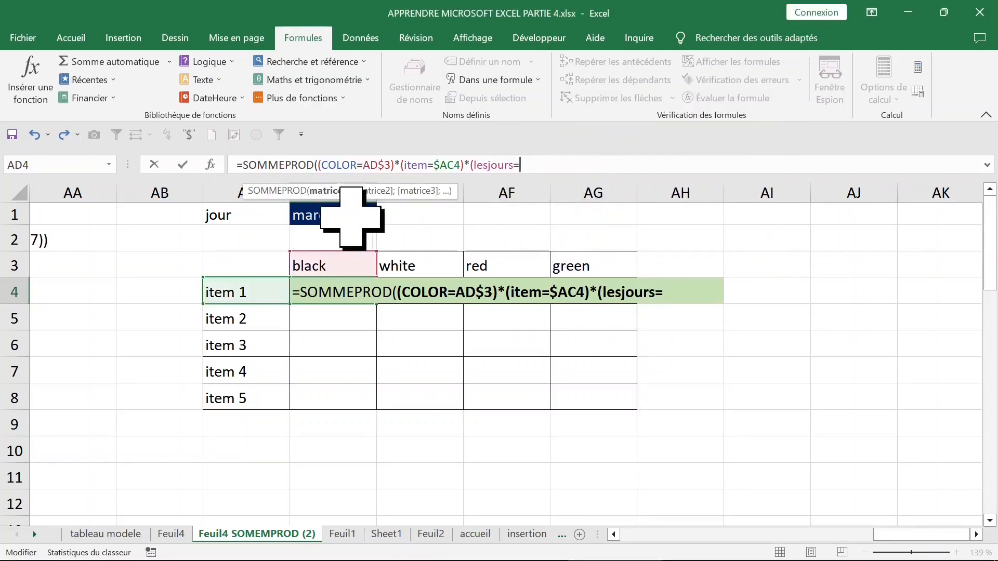
click(325, 214)
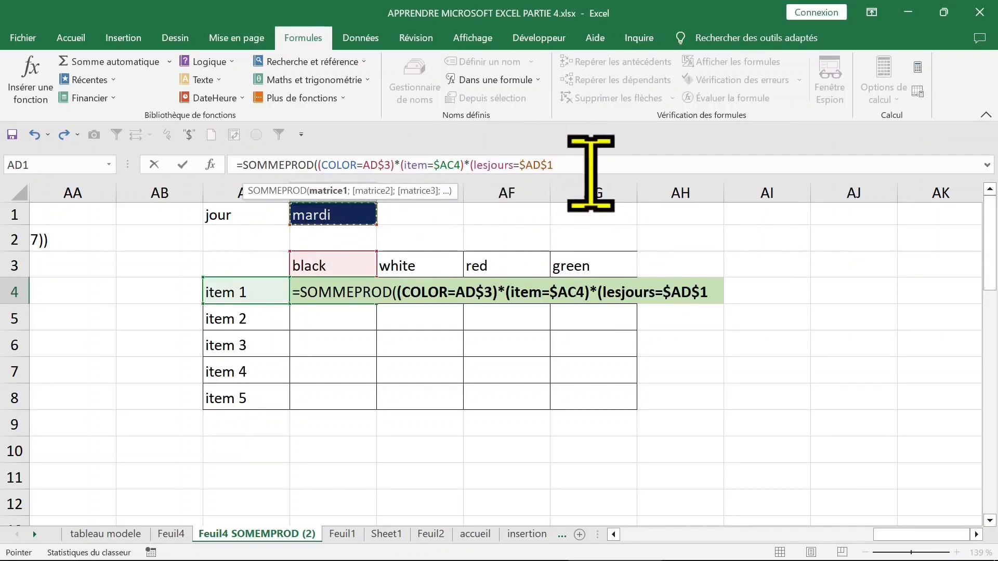
text()*()
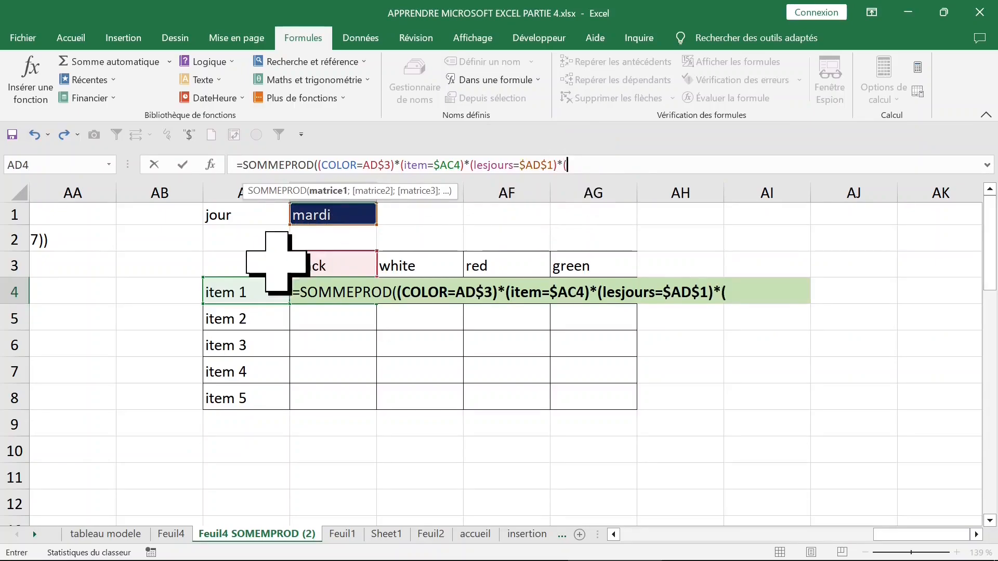
Complete the AD4 SOMMEPROD formula with the values to sum, the absolute range $C$2:$I$37, and enter it
click(189, 265)
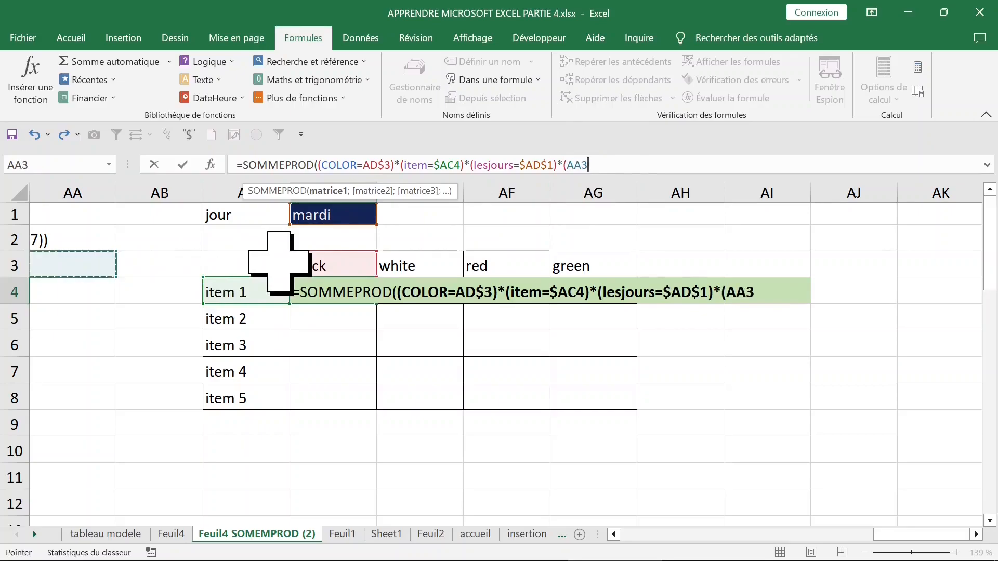
key(Left)
key(Left)
key(Left)
key(Left)
key(Left)
key(Left)
key(Left)
key(Left)
key(Left)
key(Left)
key(Left)
key(Left)
key(Left)
key(Left)
key(Left)
key(Left)
key(Left)
key(Left)
key(Left)
key(Left)
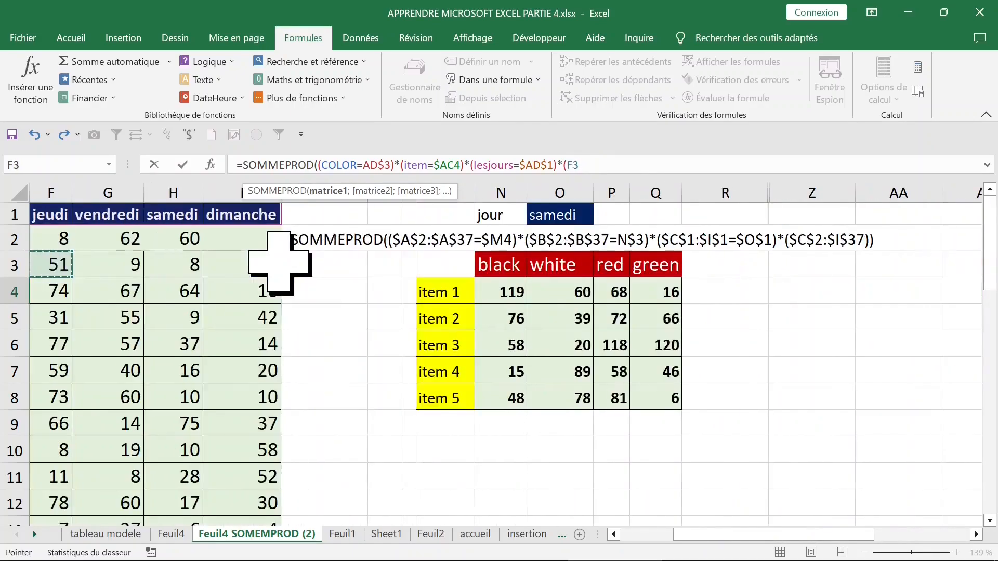
key(Left)
key(Left)
key(Left)
key(Left)
key(Left)
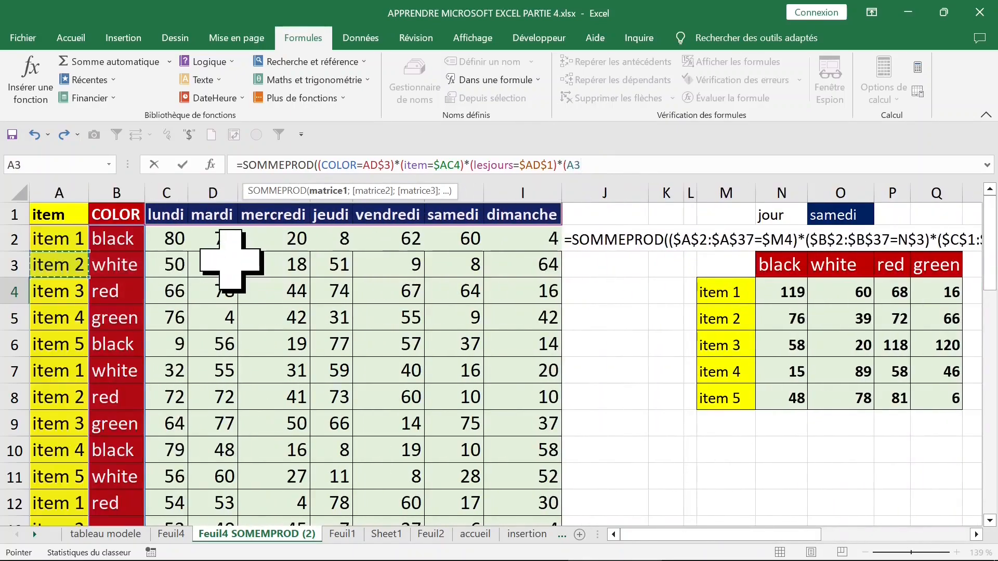
drag(156, 233, 530, 248)
key(ctrl+shift+Down)
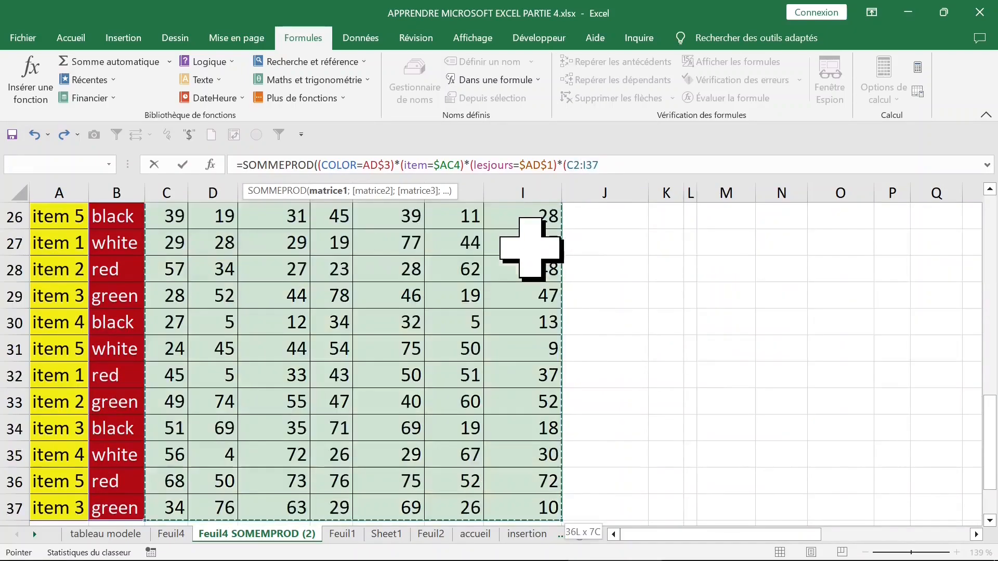
key(ctrl+BackSpace)
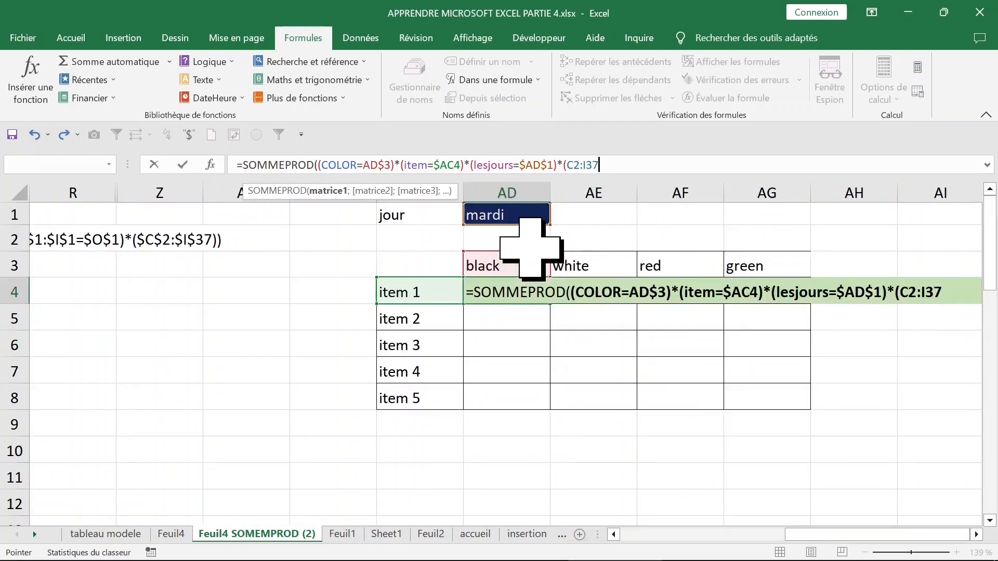
key(F4)
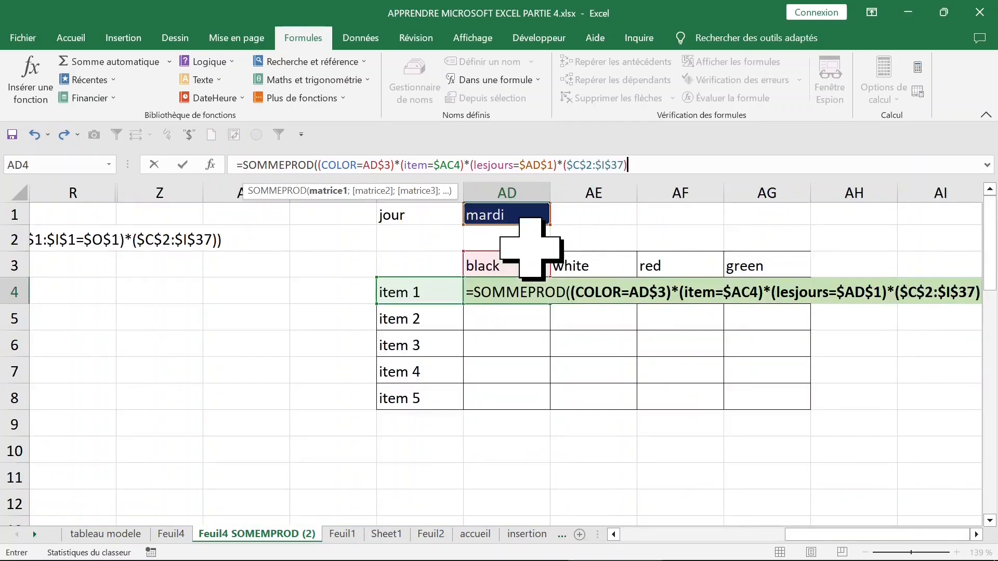
text())
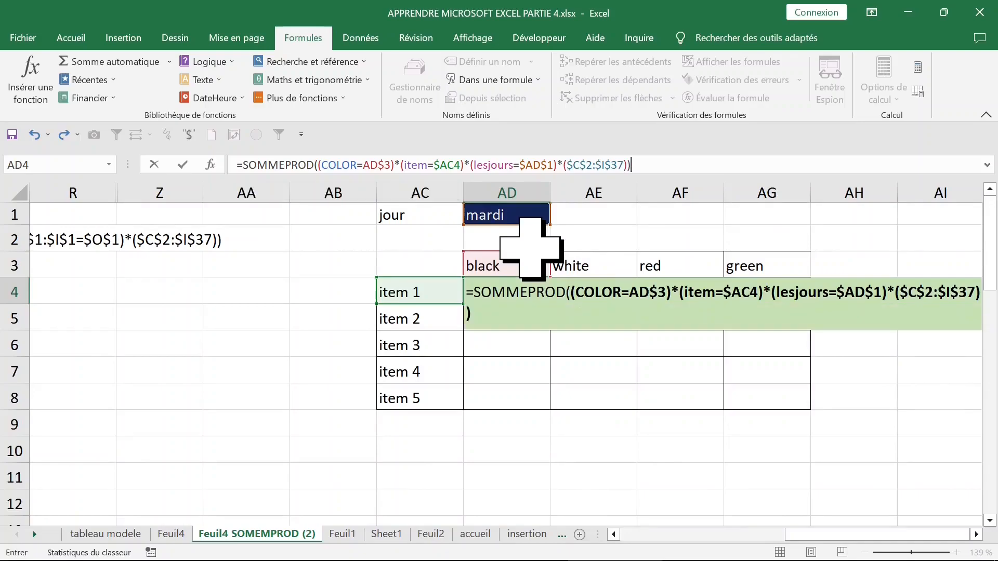
key(Return)
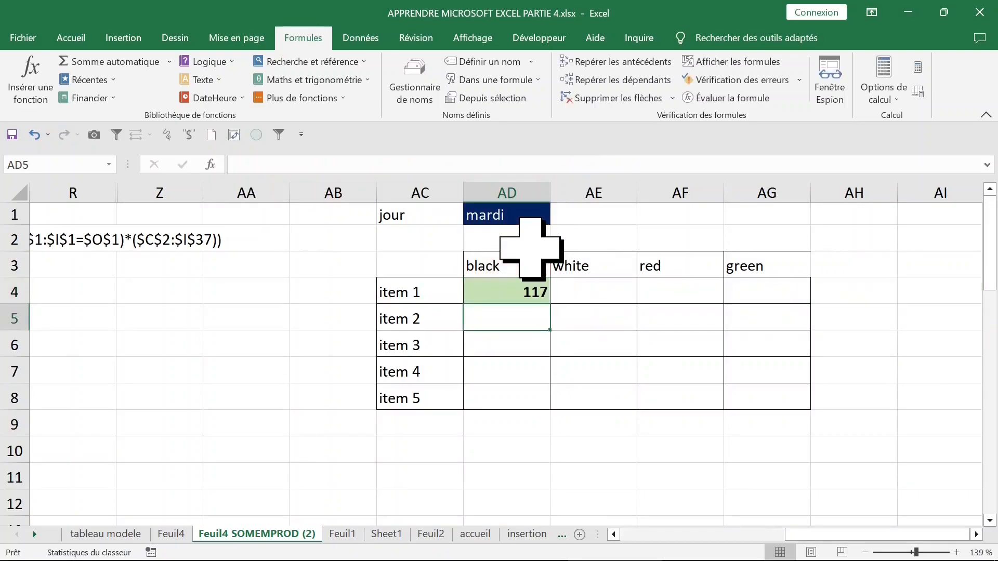
Copy the AD4 formula to the whole second summary table, AD4:AG8
click(499, 289)
drag(555, 309, 806, 403)
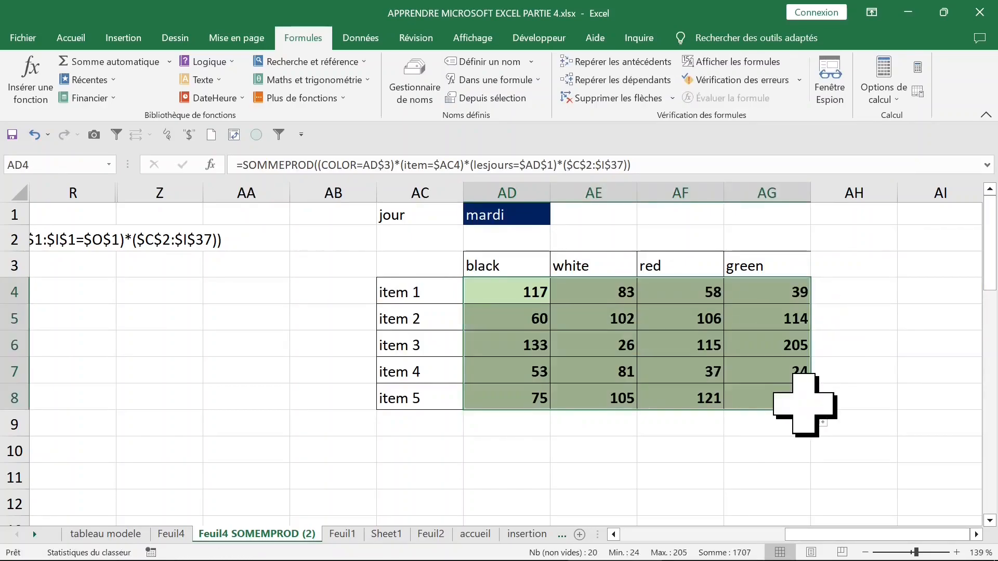
click(507, 215)
click(387, 239)
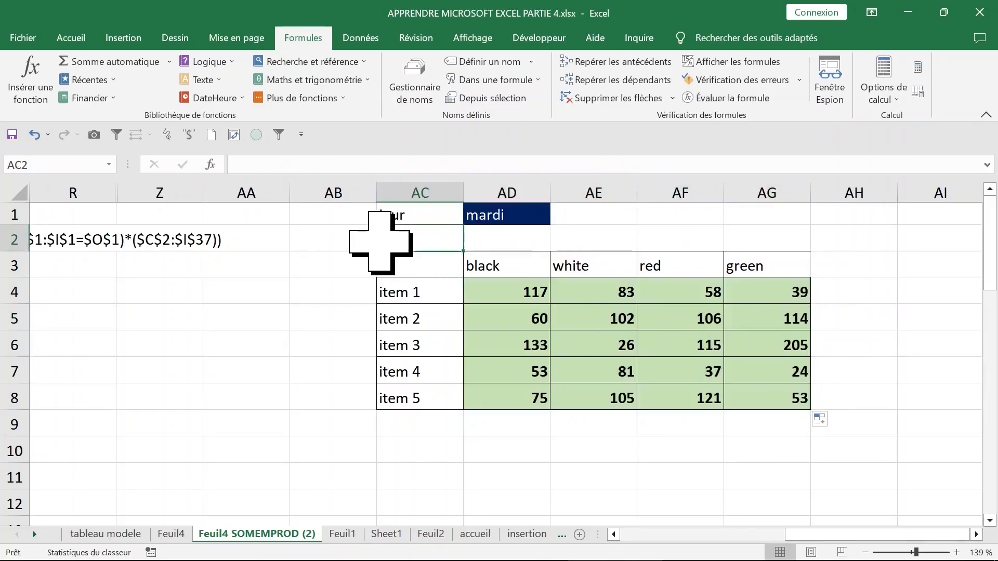
Set the day of the first summary table in O1 to mardi
click(345, 245)
key(Left)
key(Left)
key(Left)
key(Left)
key(Left)
key(Left)
key(Left)
key(Left)
key(Left)
key(Left)
key(Left)
key(Left)
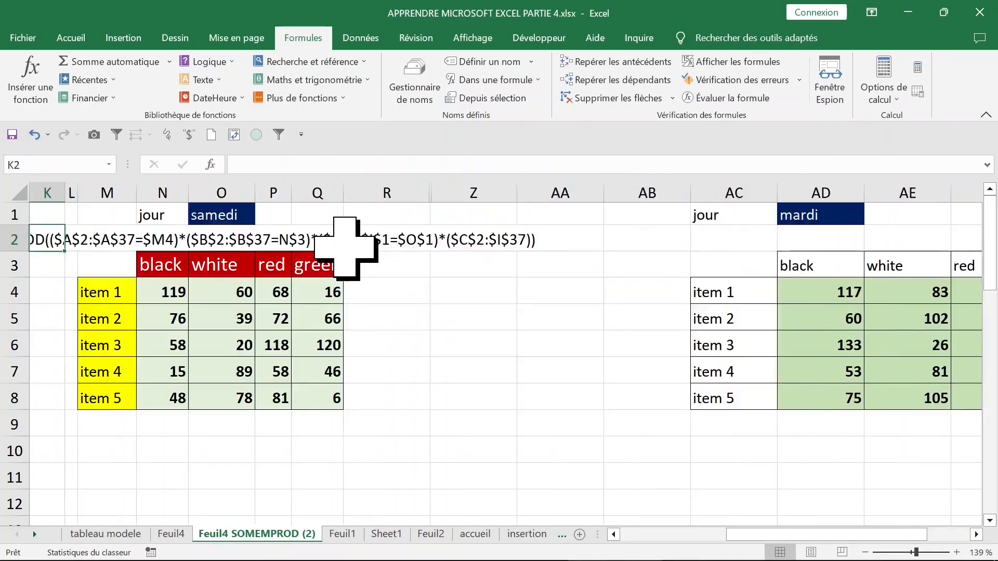
click(392, 218)
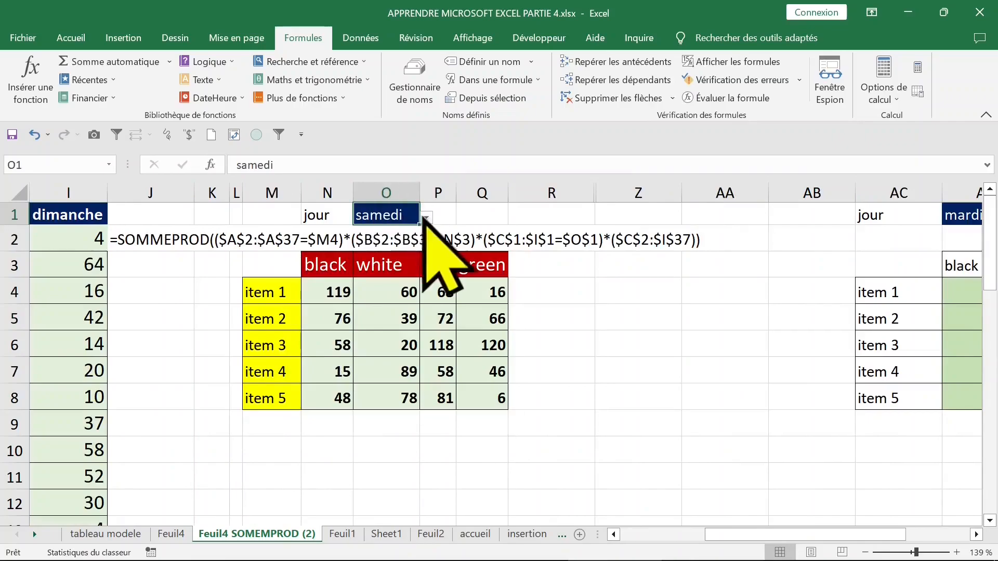
click(426, 218)
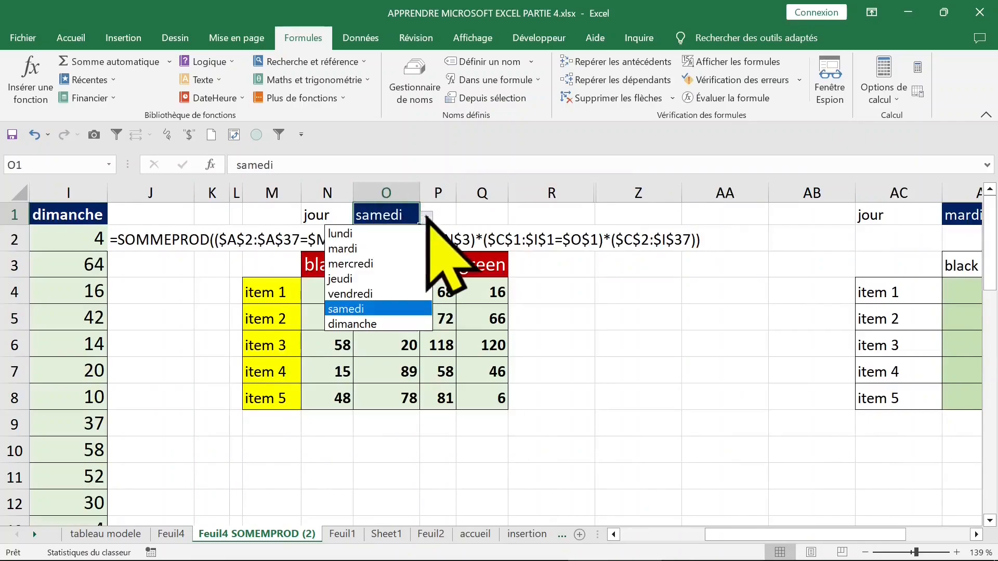
click(400, 249)
click(499, 300)
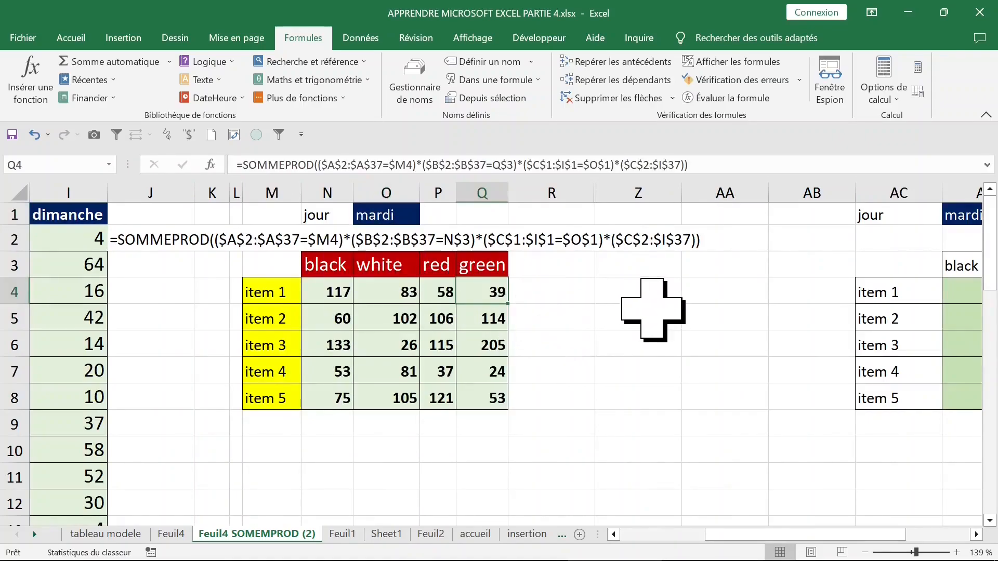
Compare the first summary table's results with those of the second table for the same day
key(Right)
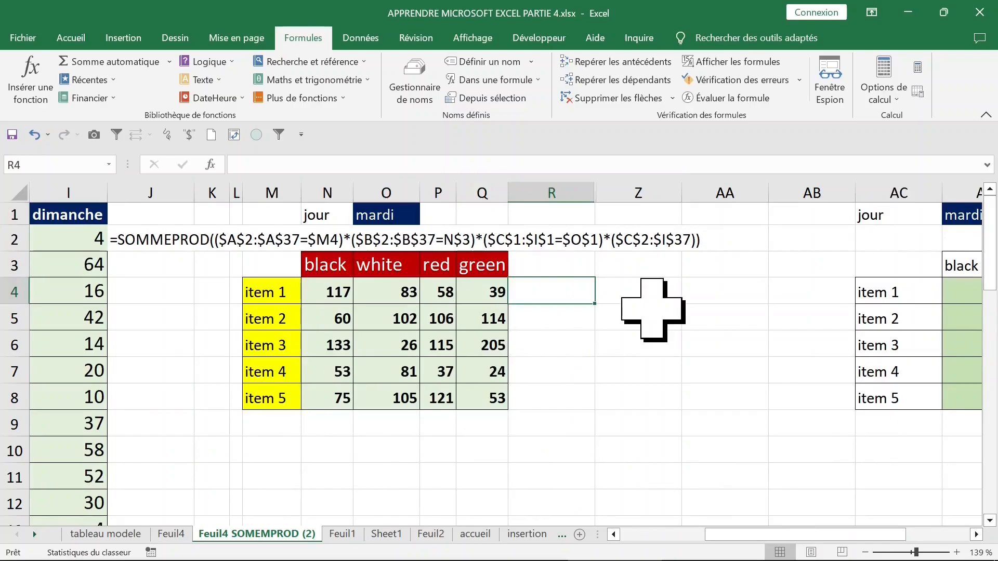
click(331, 291)
click(648, 300)
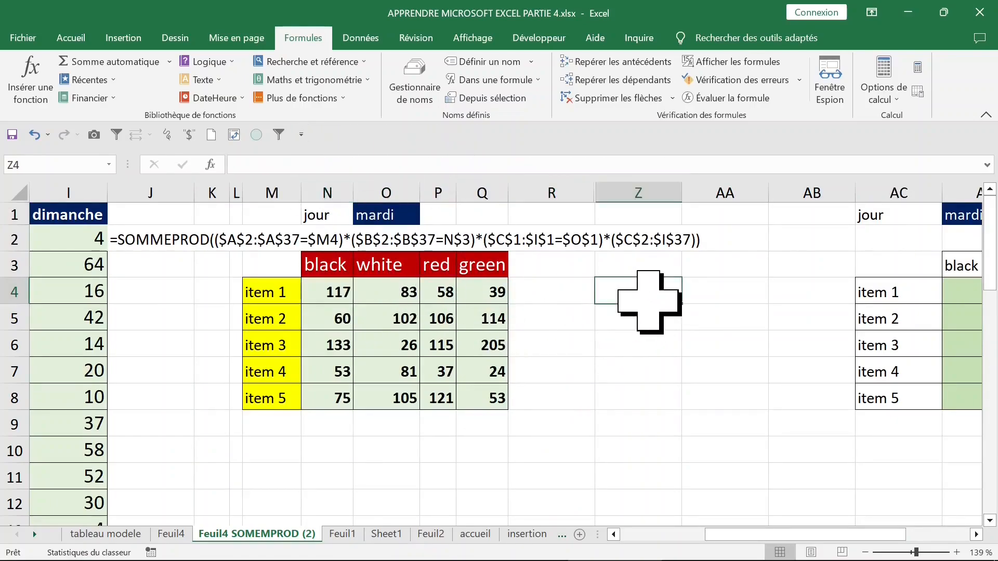
key(Right)
key(Right)
key(Right)
key(Right)
key(Right)
key(Right)
key(Right)
key(Right)
key(Right)
key(Right)
key(Right)
key(Right)
key(Right)
key(Right)
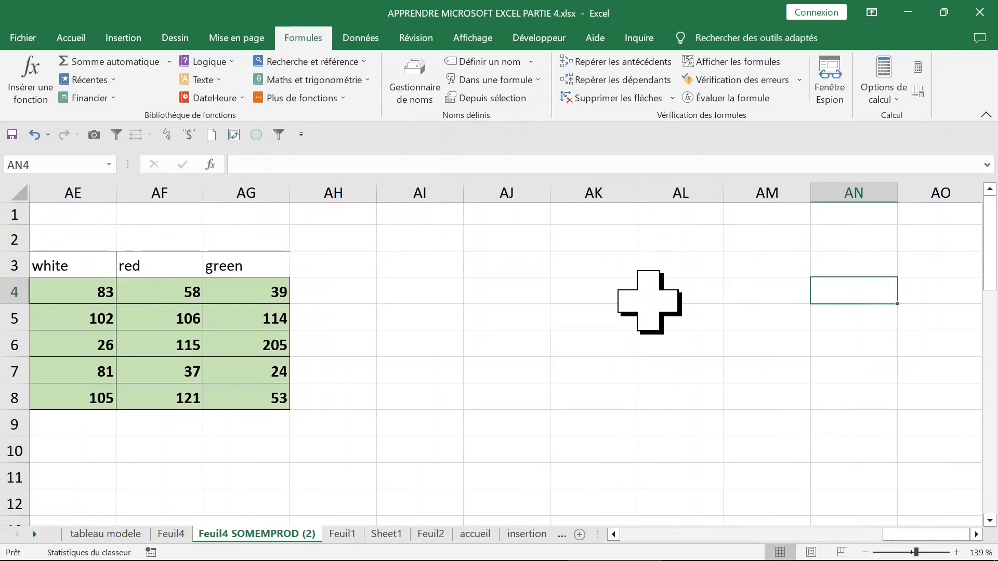
key(Left)
key(Left)
key(Left)
key(Left)
key(Left)
key(Left)
key(Left)
key(Left)
key(Left)
key(Left)
key(Left)
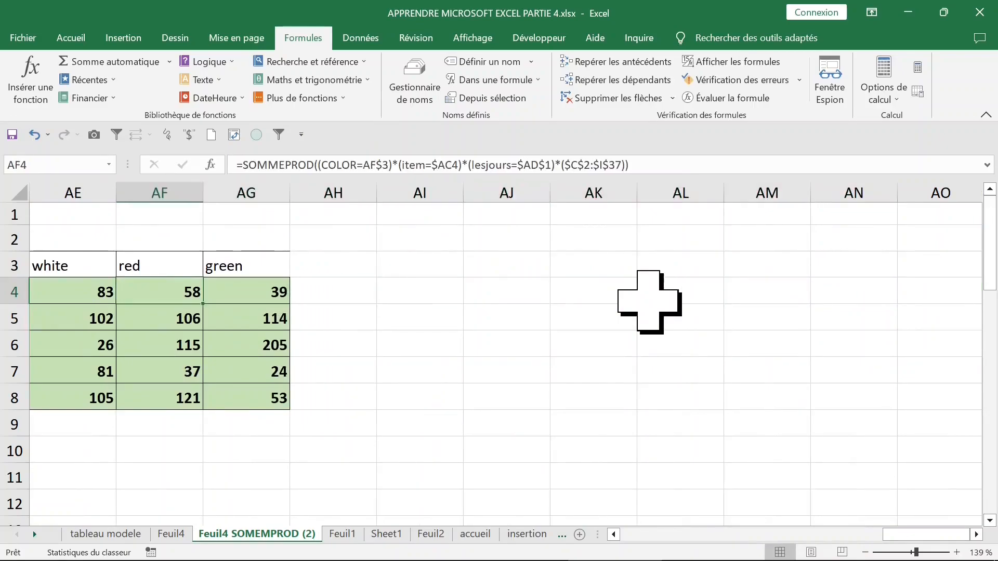
Autofit the widths of columns AE to AG in the second summary table
click(270, 294)
drag(247, 194, 400, 202)
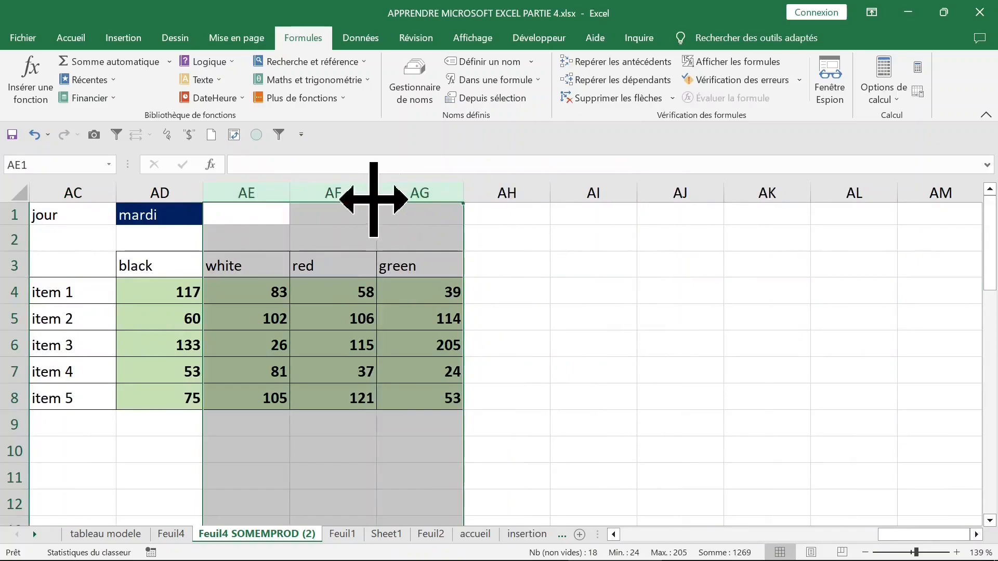
double_click(374, 192)
click(306, 291)
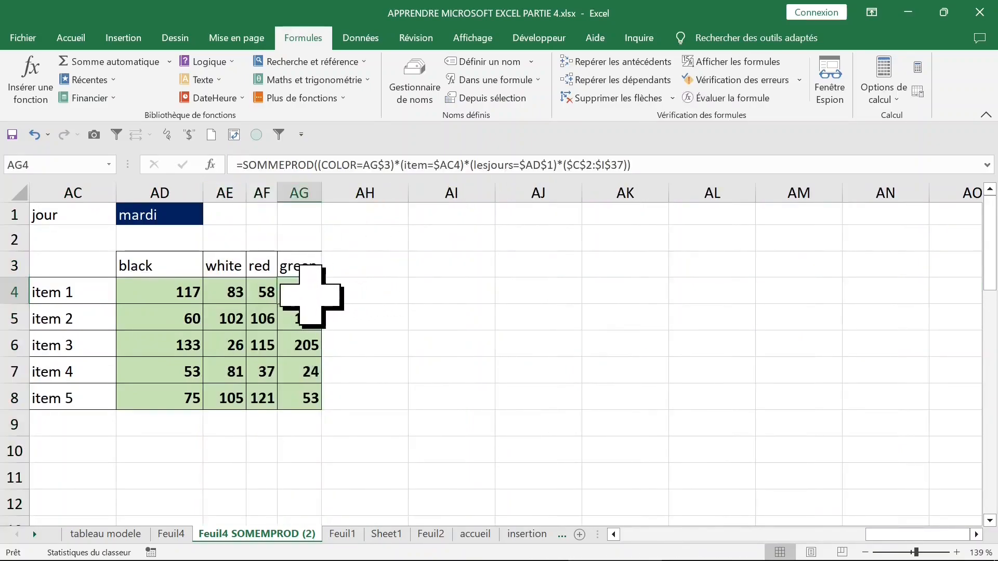
Display the formula of AD4 as text in AH2 with =FORMULETEXTE(AD4)
click(387, 242)
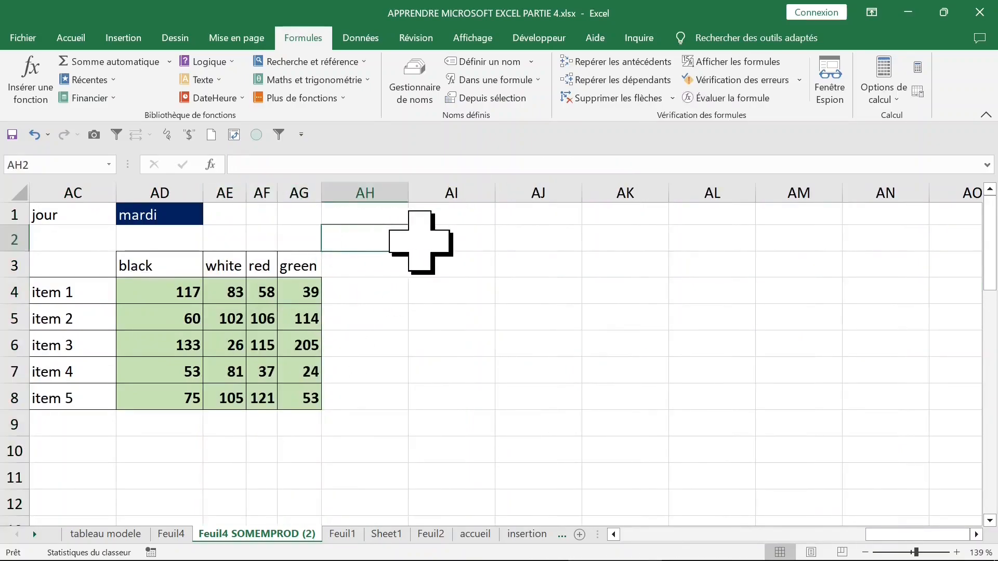
text(=formu)
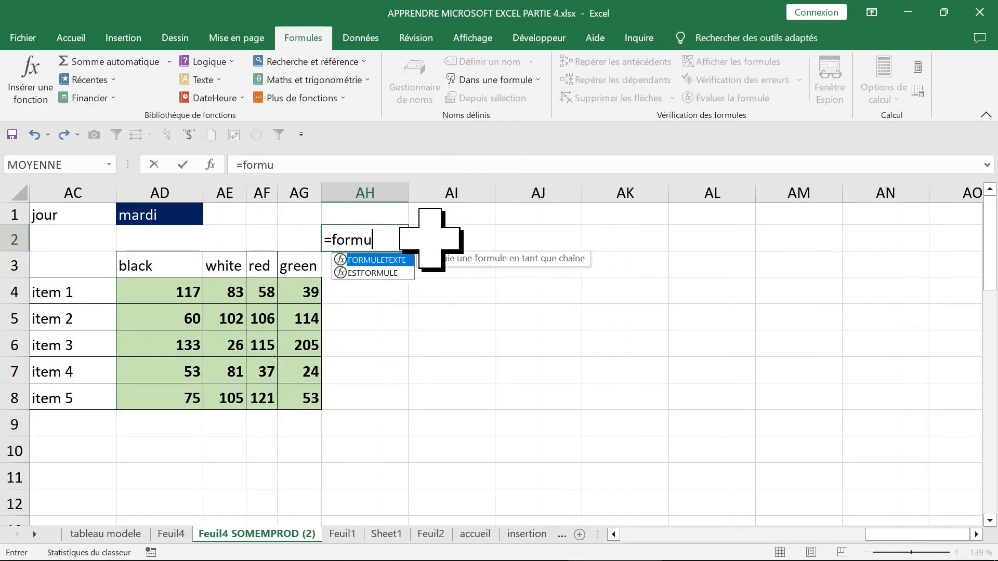
key(Tab)
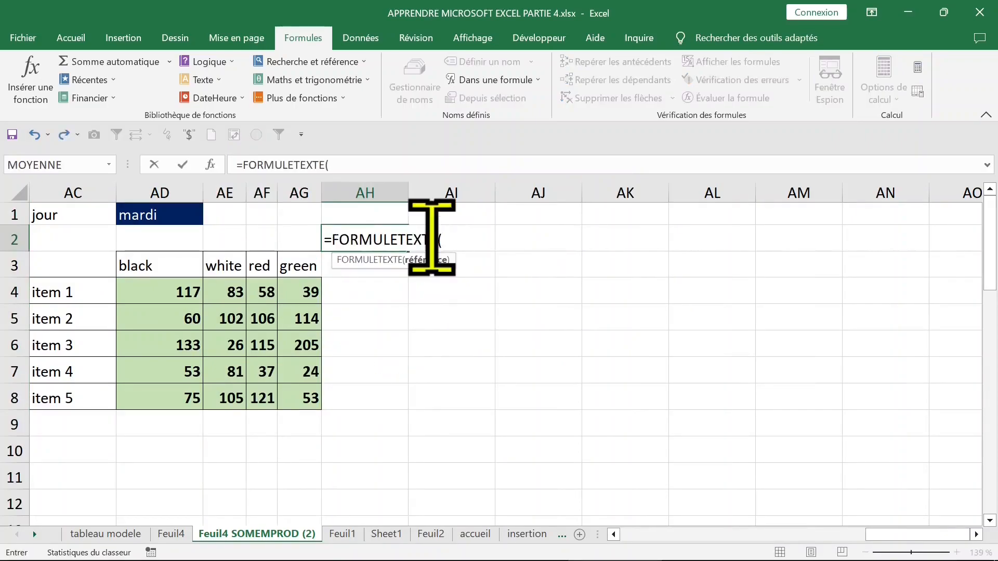
click(304, 290)
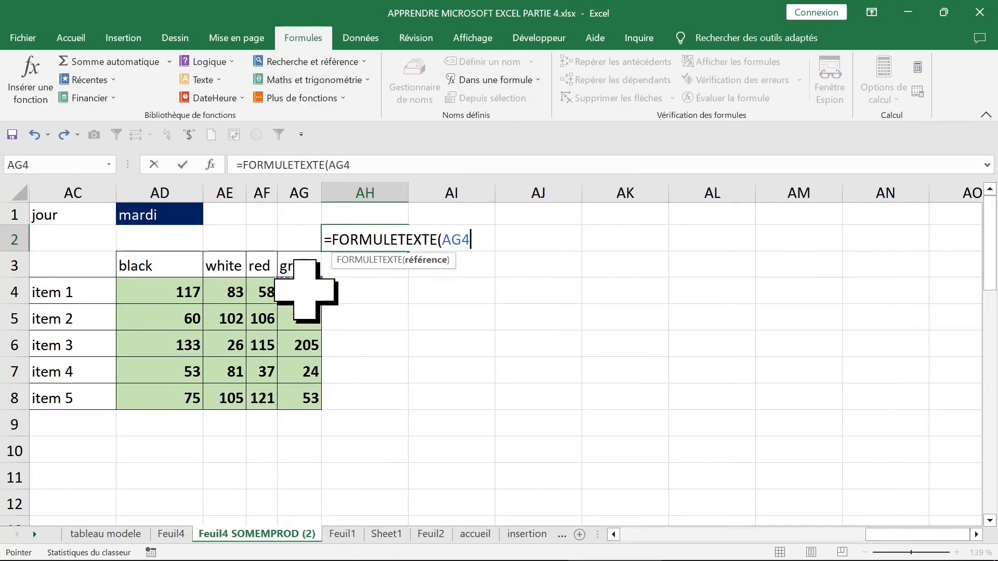
click(172, 293)
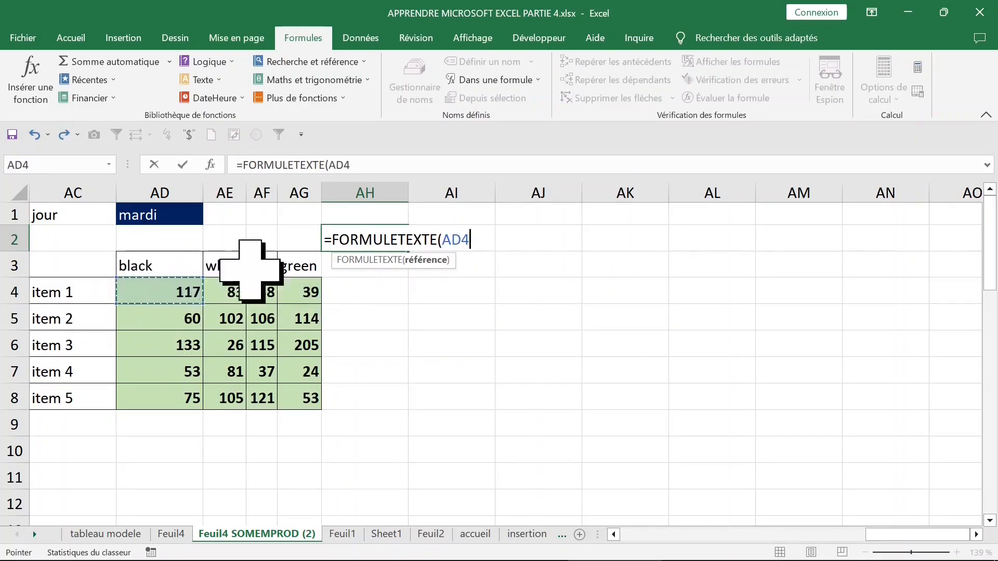
key(Return)
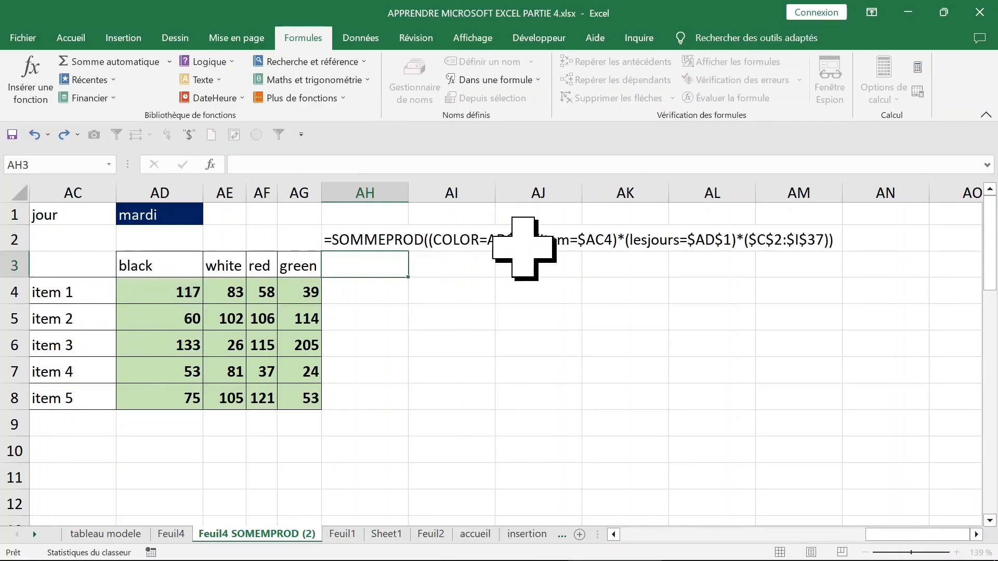
click(361, 234)
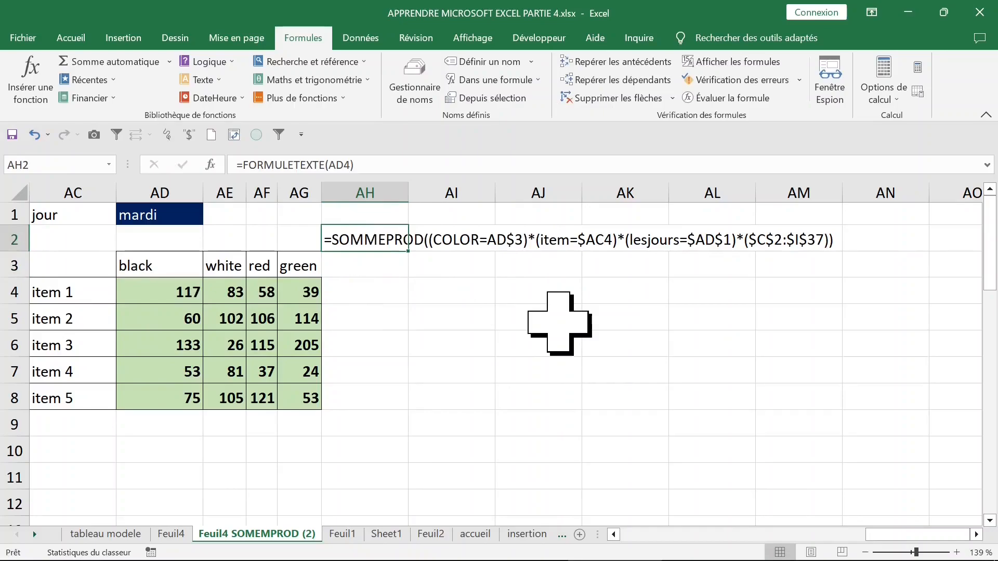
click(371, 271)
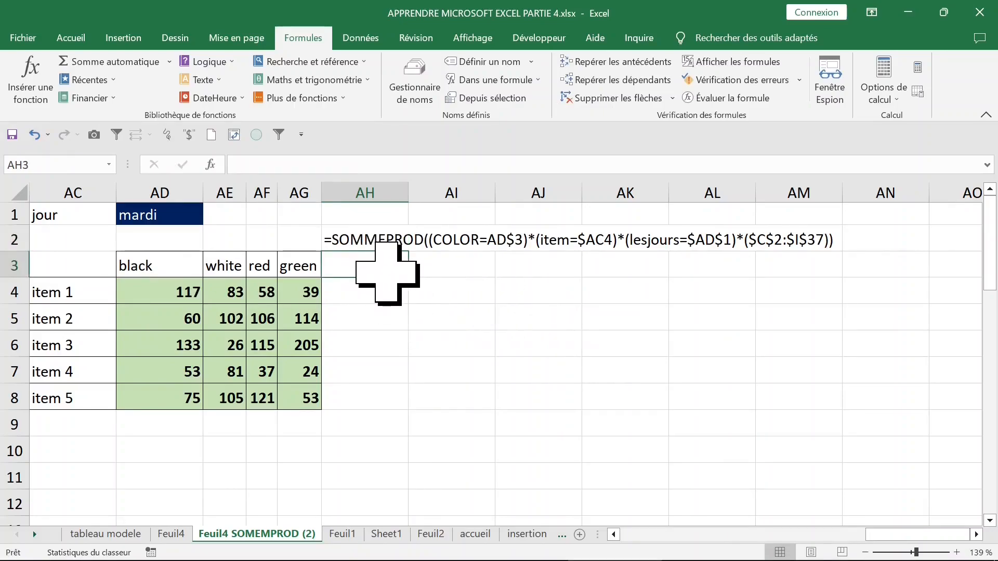
click(302, 289)
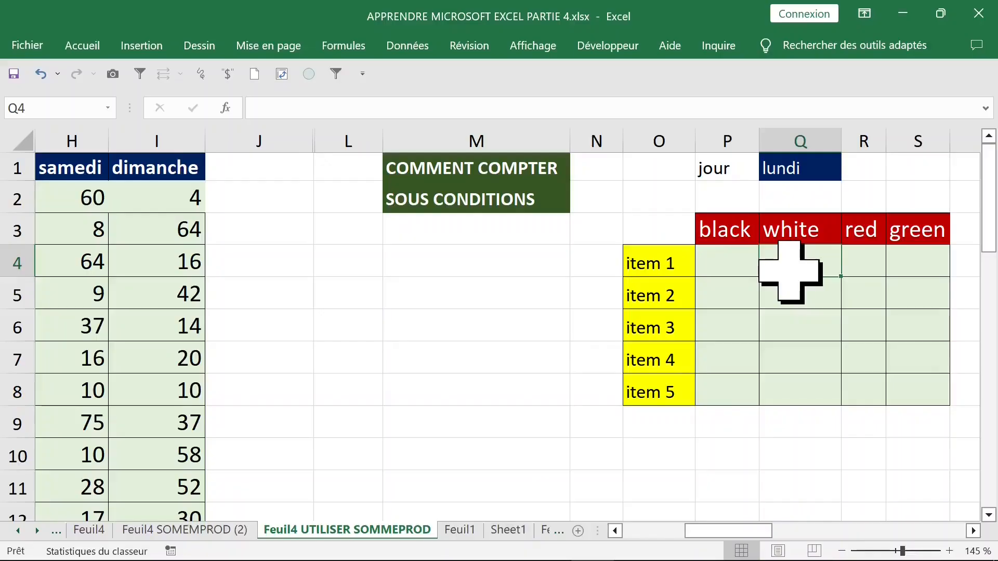
Examine the item rows, colour headers and day selector of the empty summary table on the Feuil4 UTILISER SOMMEPROD sheet
click(740, 267)
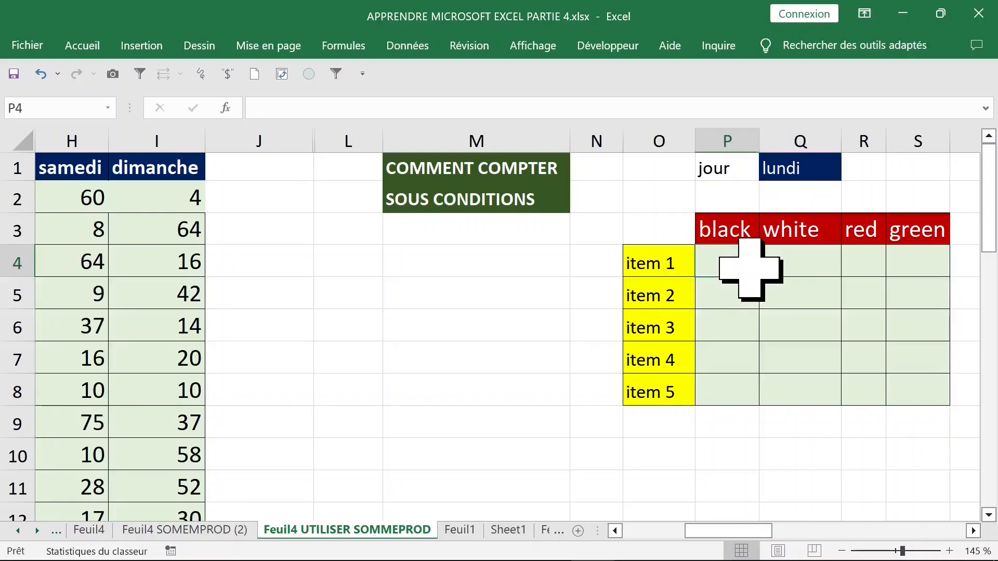
click(678, 265)
click(662, 161)
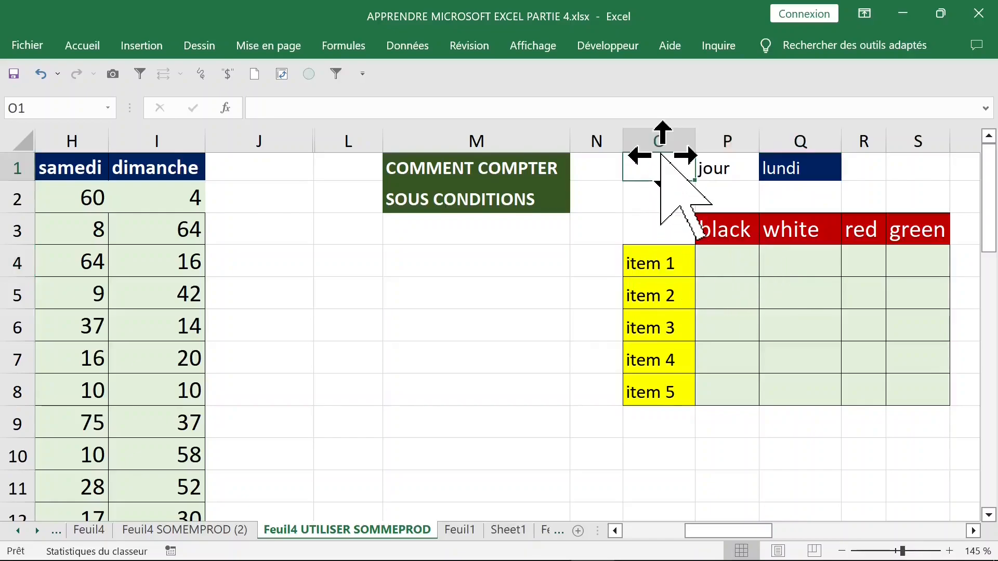
click(663, 286)
drag(664, 256, 660, 383)
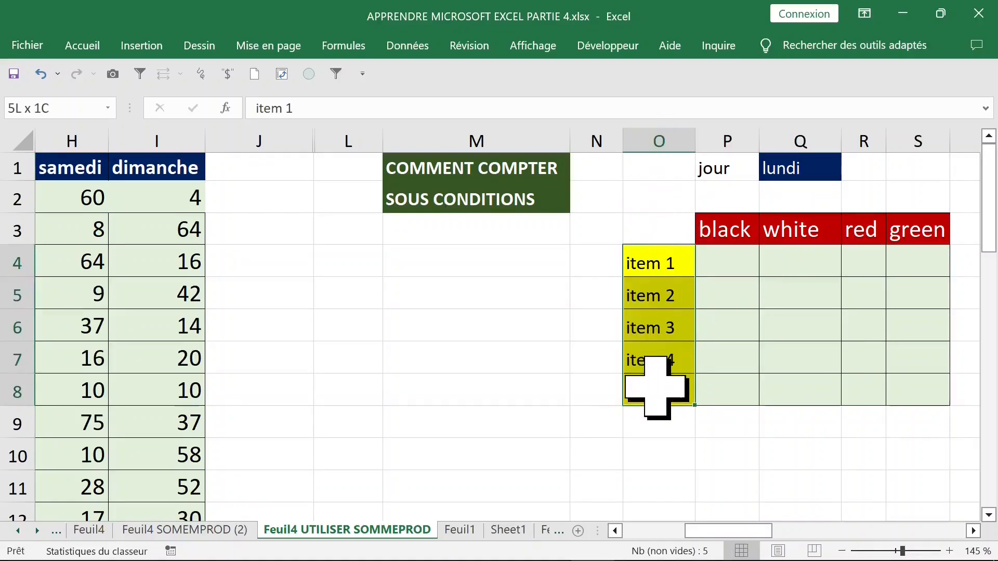
click(744, 229)
drag(743, 229, 902, 223)
click(807, 165)
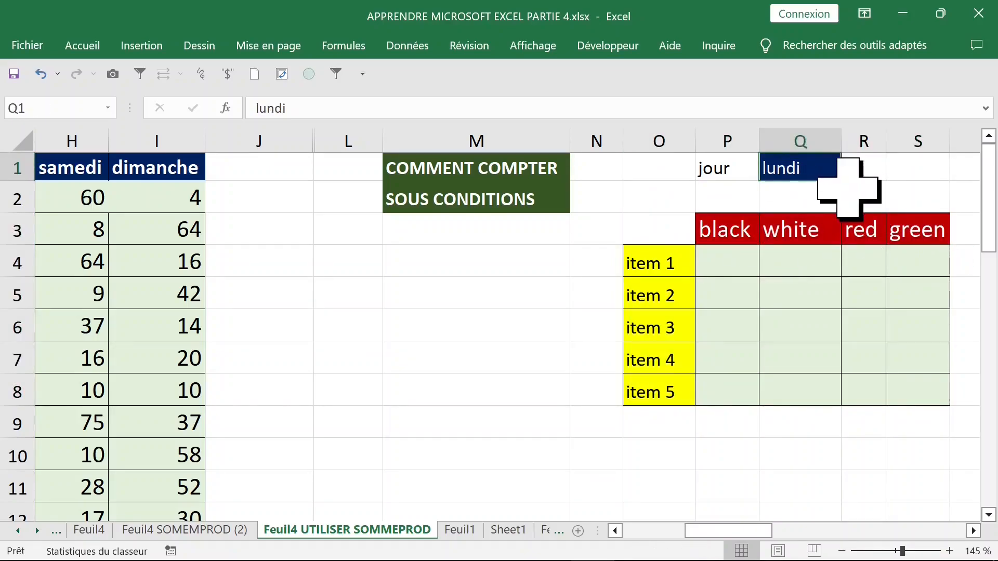
click(848, 172)
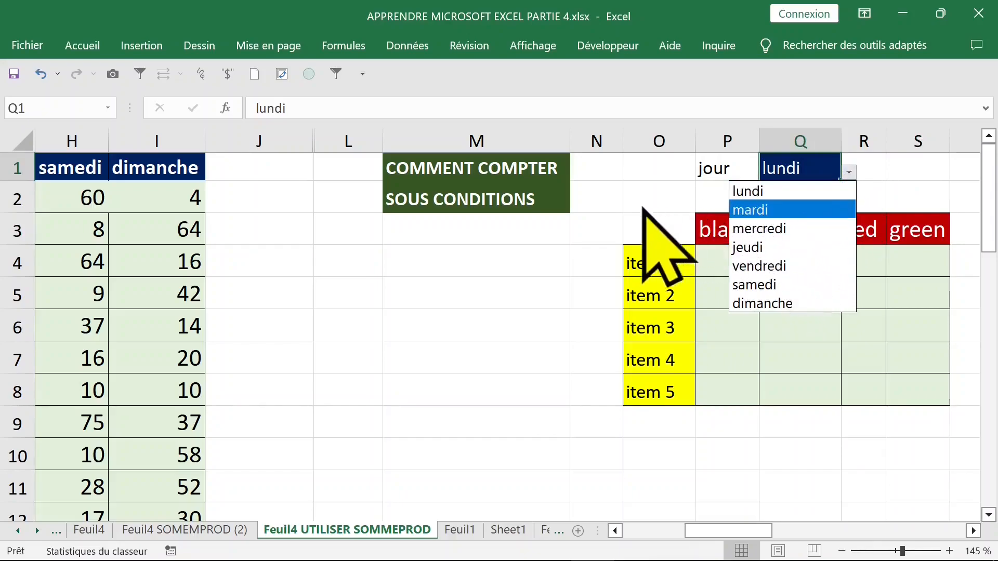
click(675, 260)
Examine the source data in columns A to I, with its item, COLOR and day columns
click(717, 259)
key(Left)
key(Left)
key(Left)
key(Left)
key(Left)
key(Left)
key(Left)
key(Left)
key(Left)
key(Left)
key(Left)
key(Left)
key(Left)
key(Left)
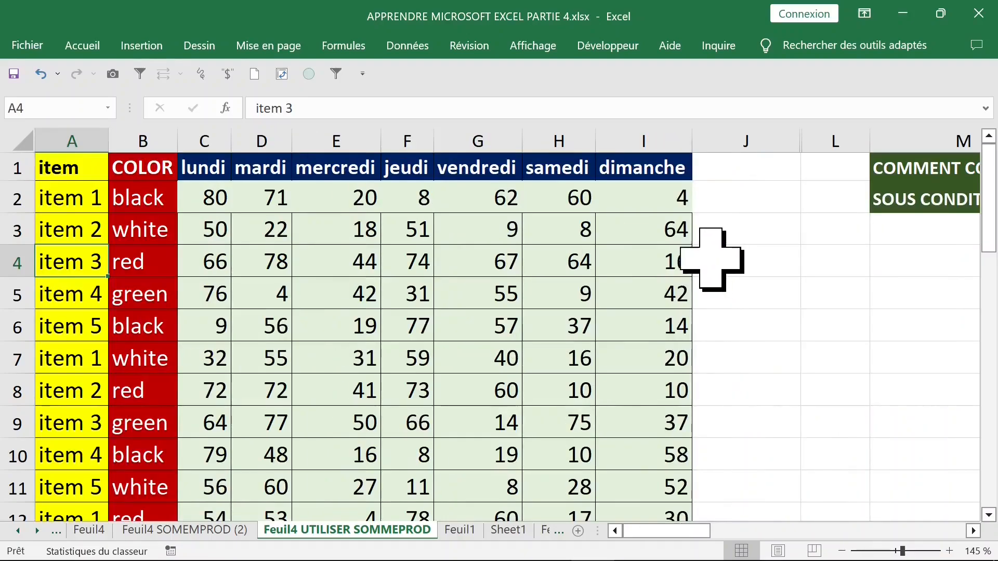
drag(73, 167, 624, 401)
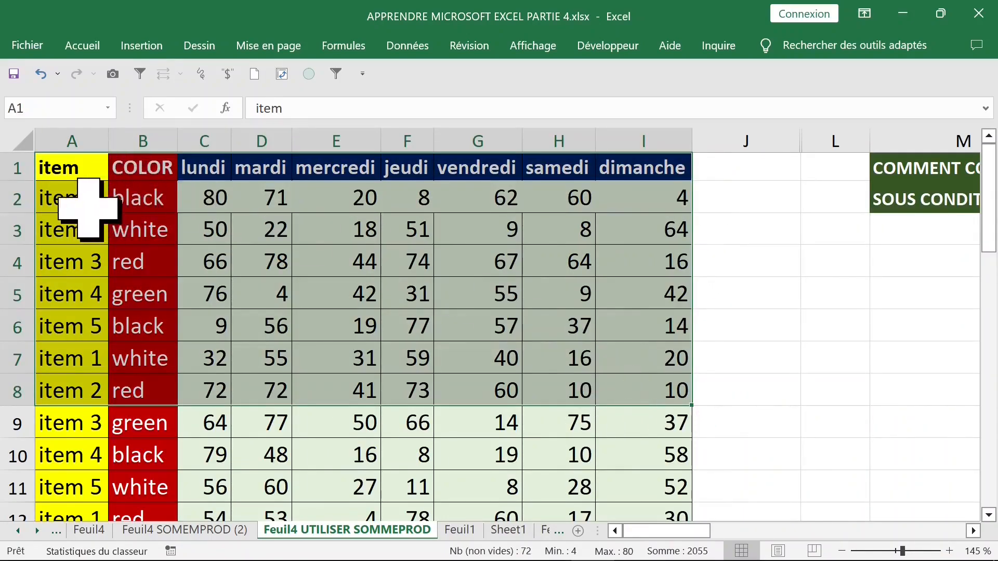
click(69, 205)
drag(68, 205, 138, 196)
click(134, 200)
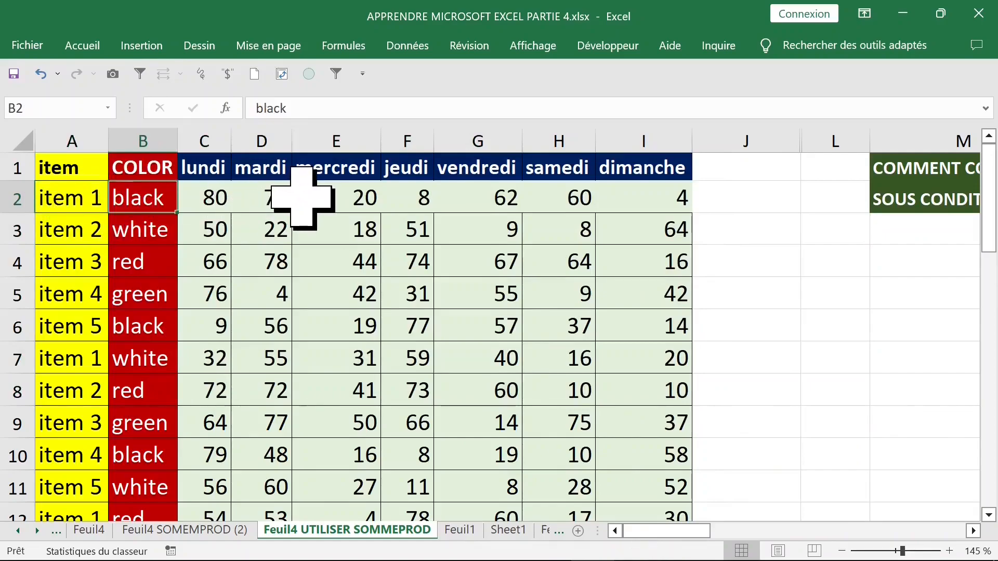
Begin a SOMMEPROD formula in P4 with the item condition ($O4=item), using A2 and the rows below as the item range
key(Right)
key(Right)
key(Right)
key(Right)
key(Right)
key(Right)
key(Right)
key(Right)
key(Right)
key(Right)
key(Right)
key(Right)
key(Right)
key(Right)
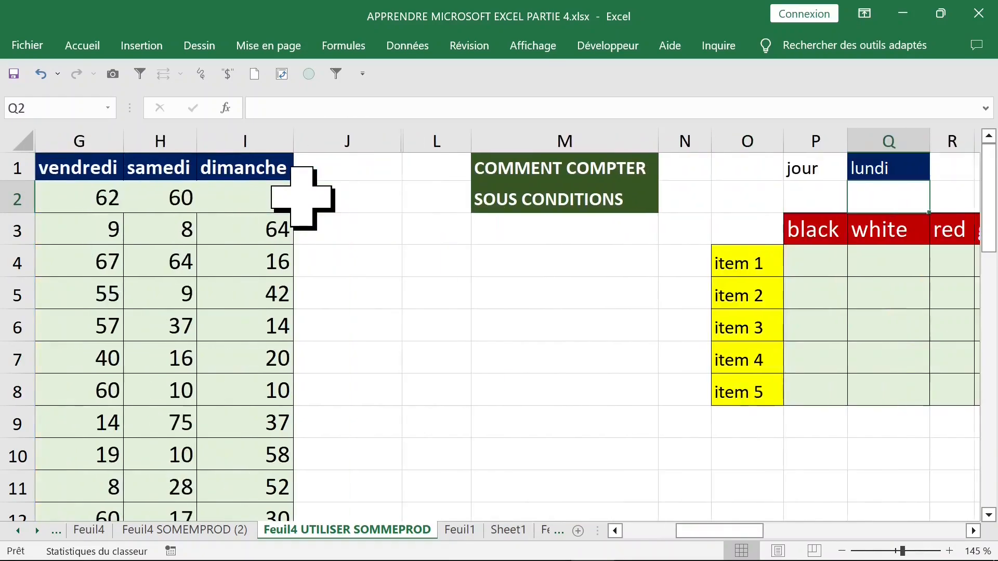
click(834, 272)
text(=SOMMEPROD(()
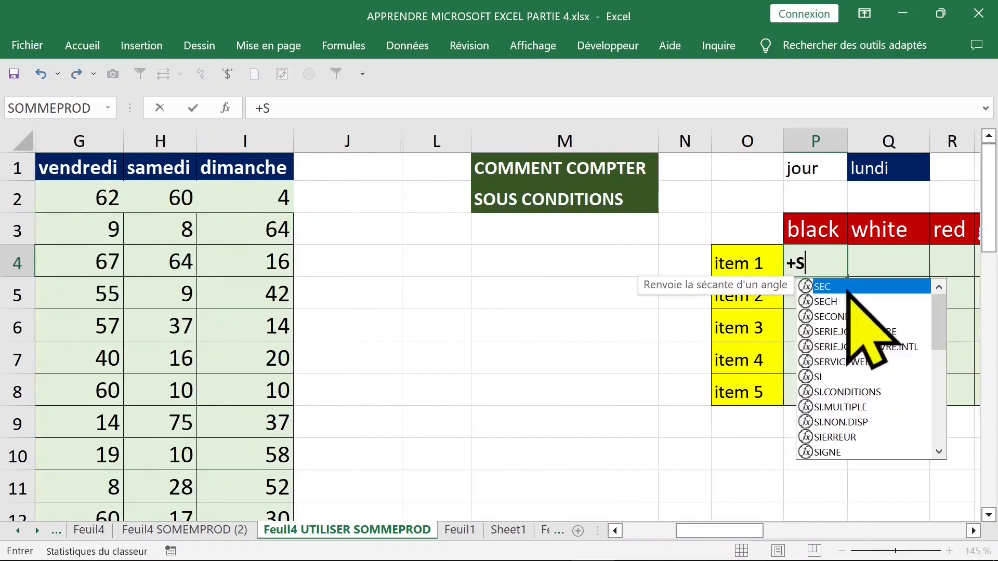
click(739, 265)
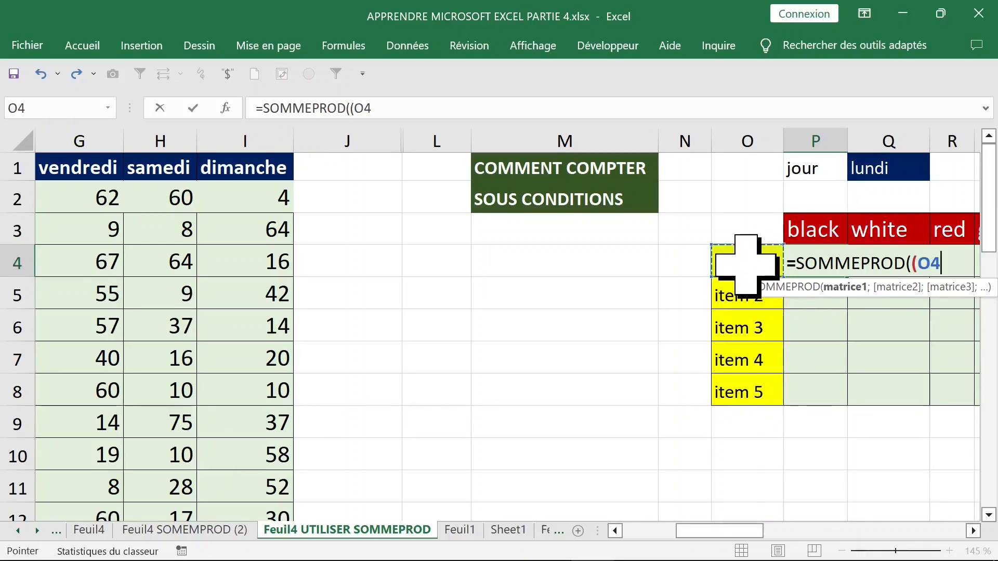
key(F4)
key(F4)
key(F4)
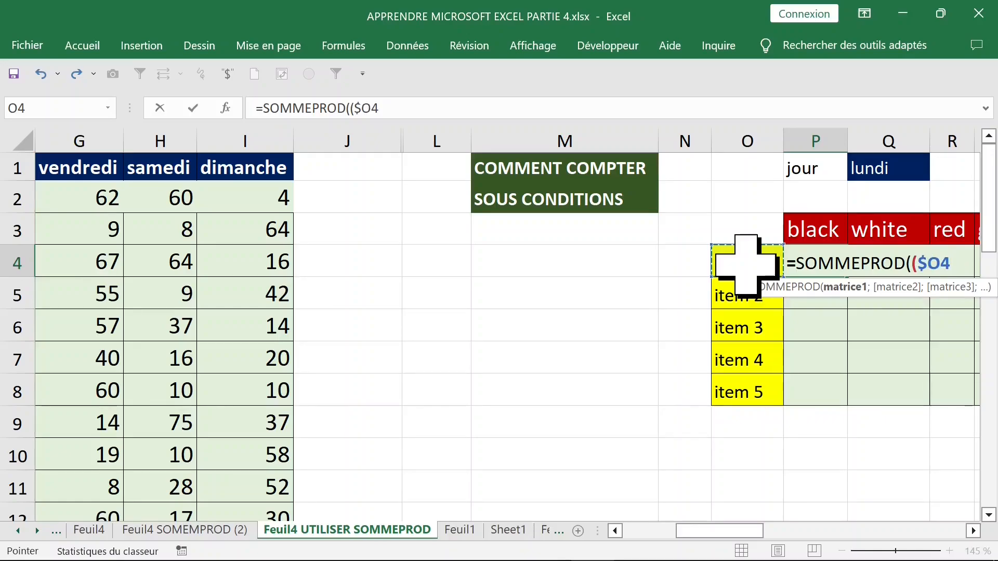
text(=)
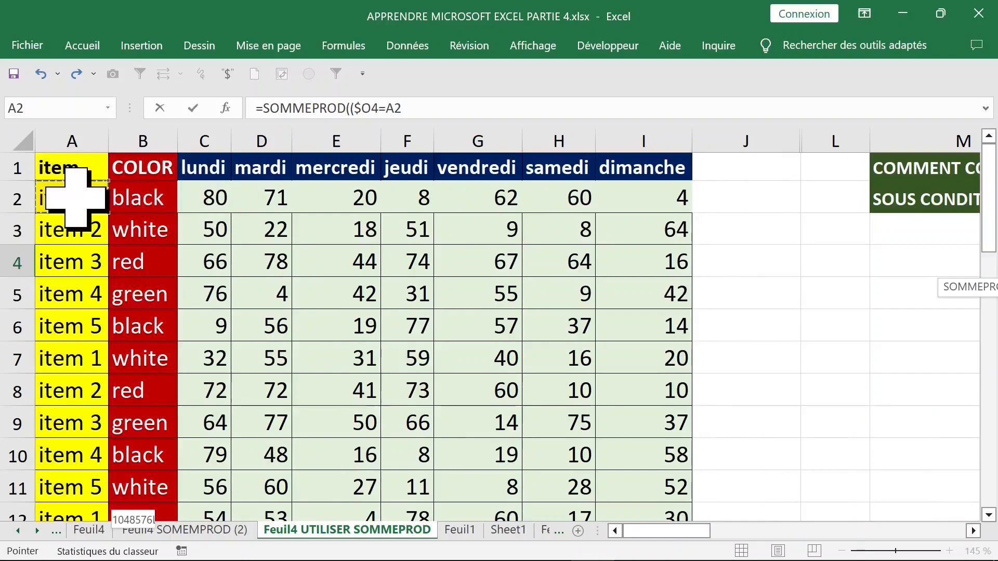
key(ctrl+shift+Down)
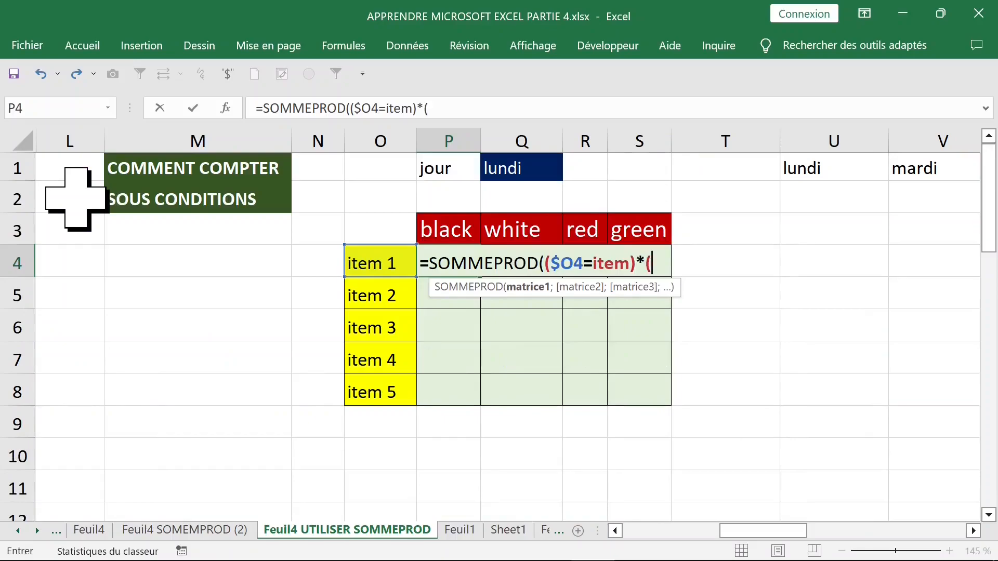
Add the colour condition (P$3=COLOR) to the P4 formula, multiplied with the item condition
click(444, 227)
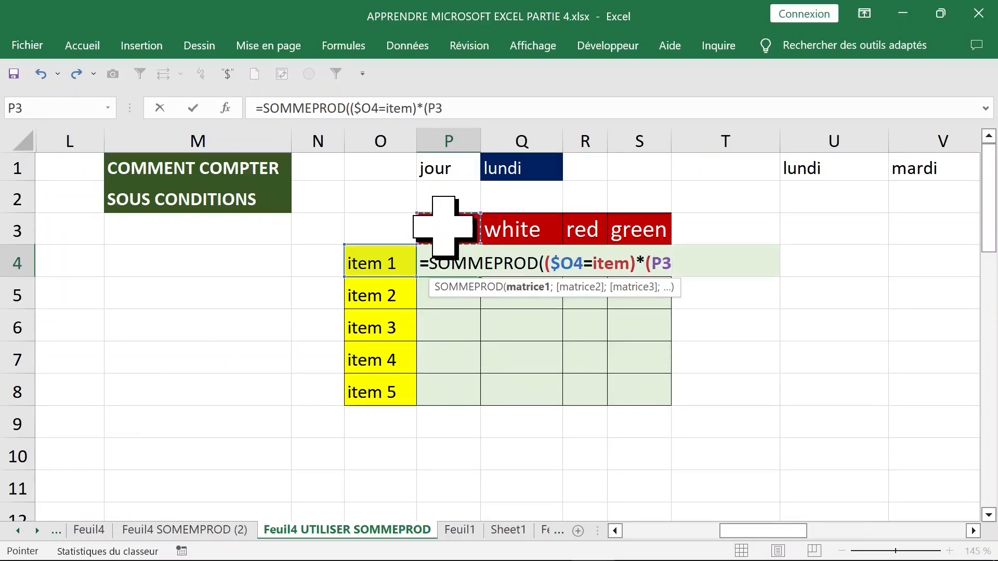
key(F4)
key(F4)
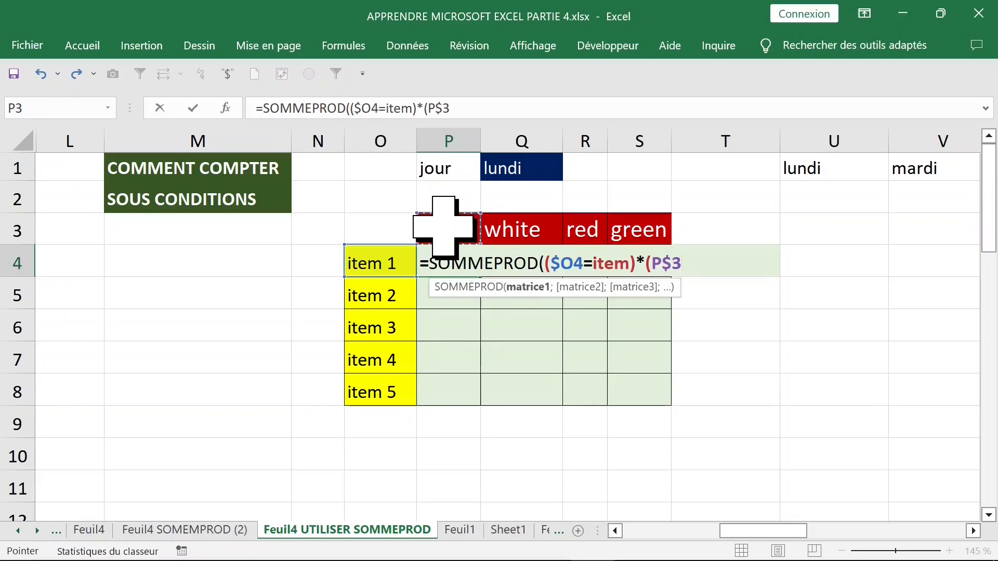
text(=)
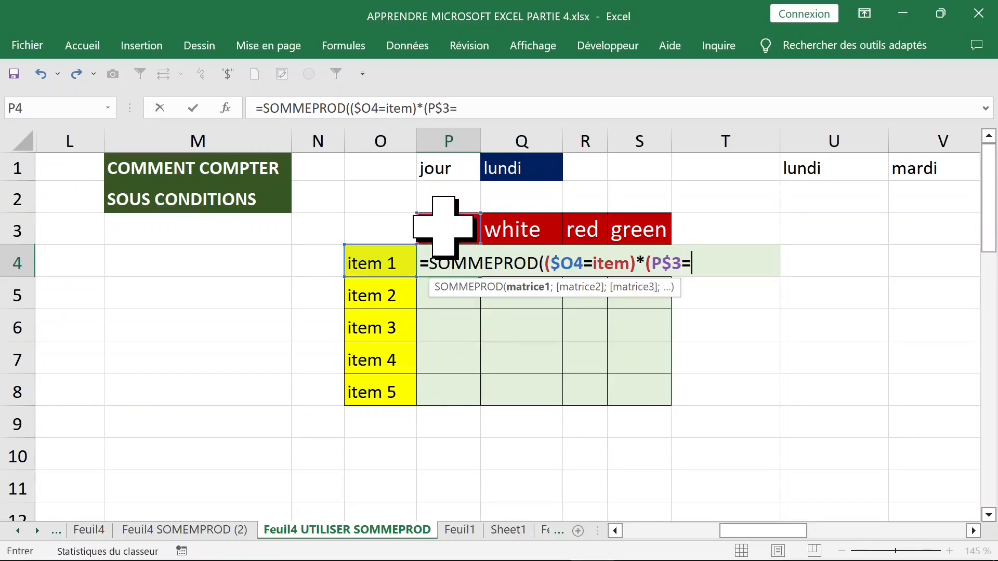
scroll(423, 222, left, 5)
click(174, 201)
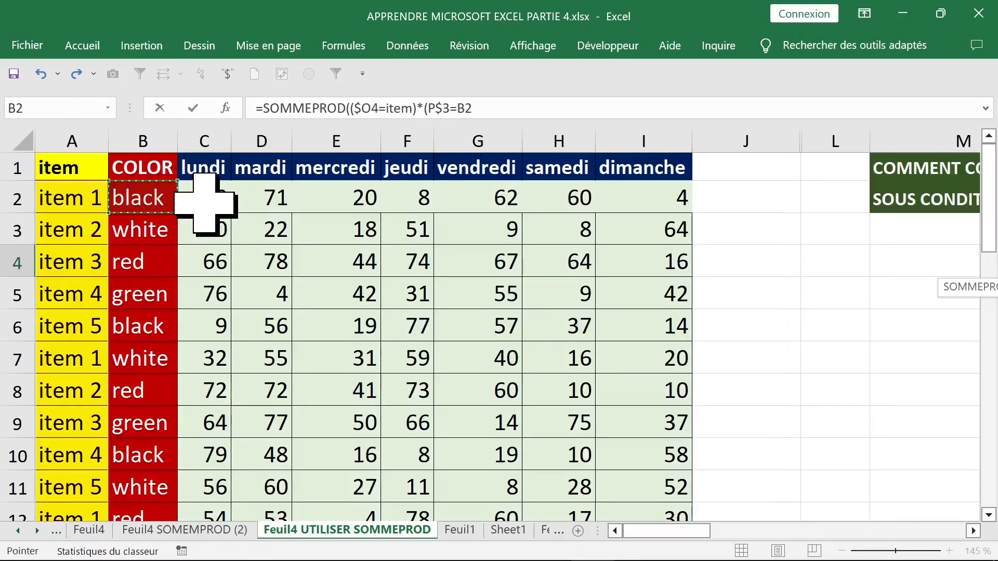
key(ctrl+shift+Down)
key(ctrl+BackSpace)
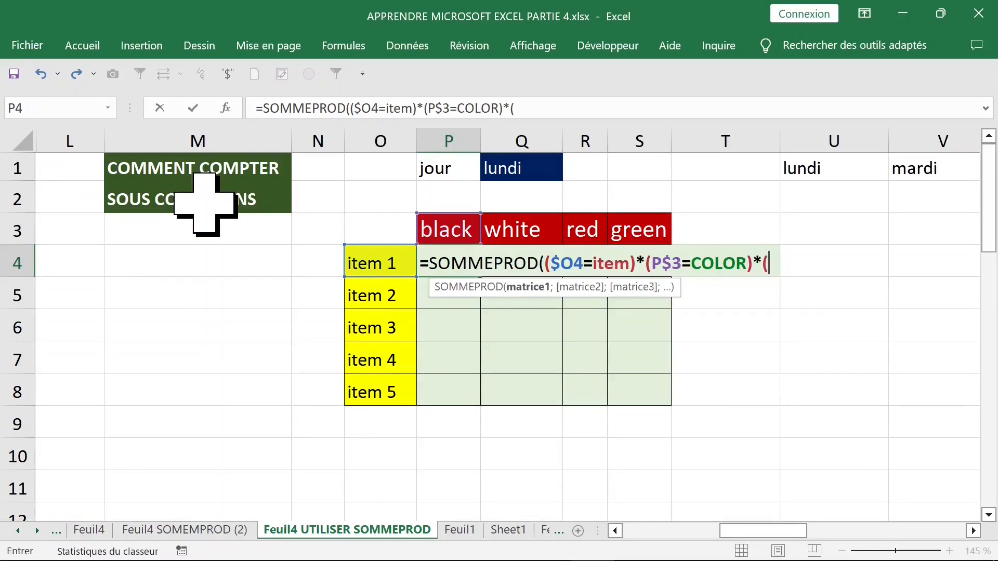
Complete the P4 formula with the day condition: =SOMMEPROD(($O4=item)*(P$3=COLOR)*(lesjours=$Q$1))
key(Left)
key(Left)
key(Left)
key(Left)
key(Left)
key(Left)
key(Left)
key(Left)
key(Left)
key(Left)
key(Left)
key(Left)
key(Left)
key(Left)
key(Left)
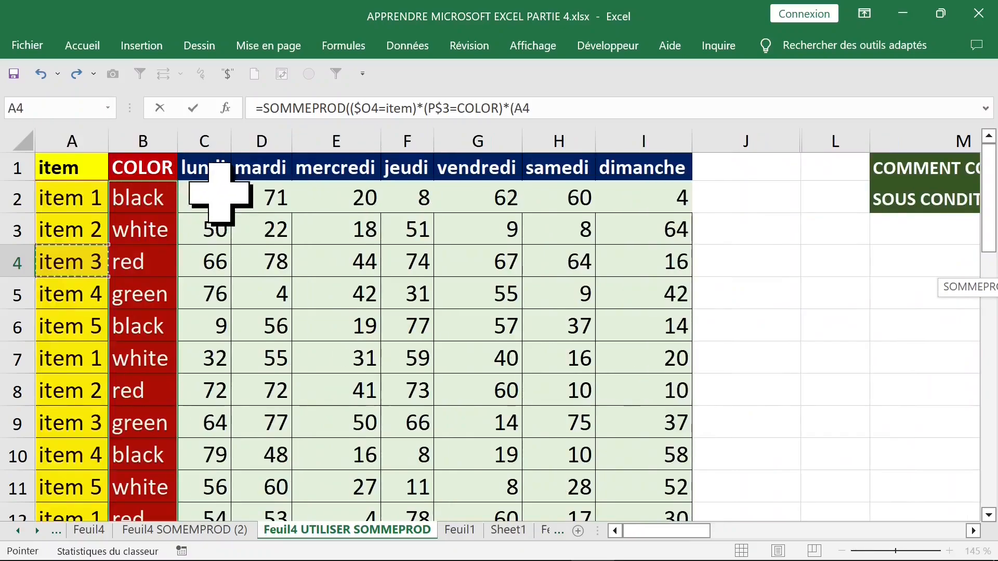
drag(212, 169, 644, 172)
text(=)
click(928, 172)
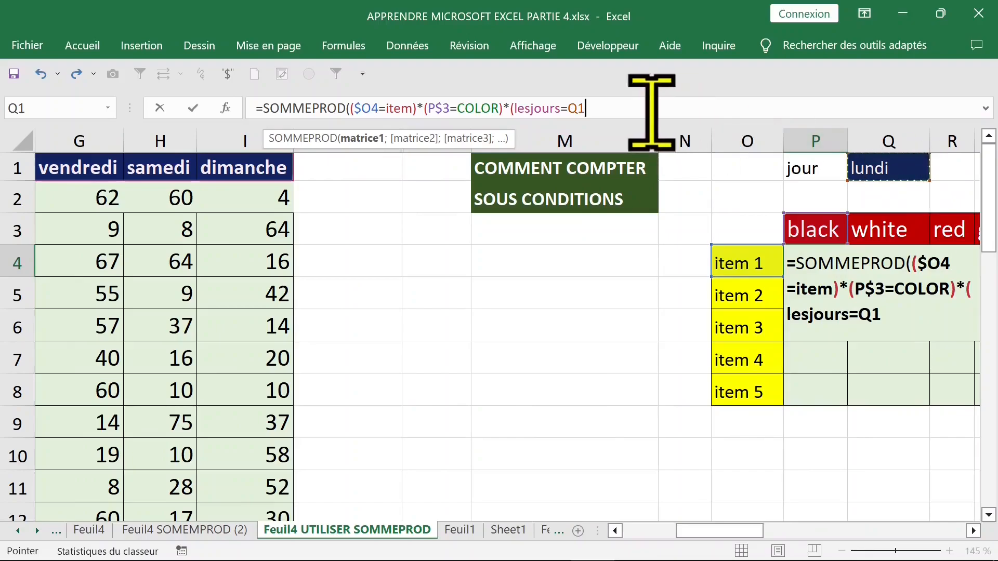
key(F4)
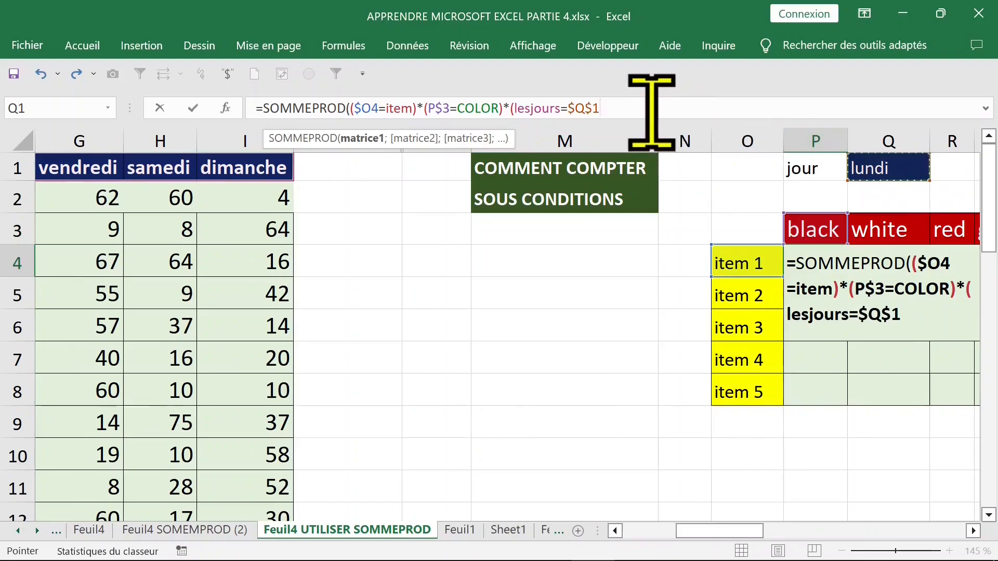
text())
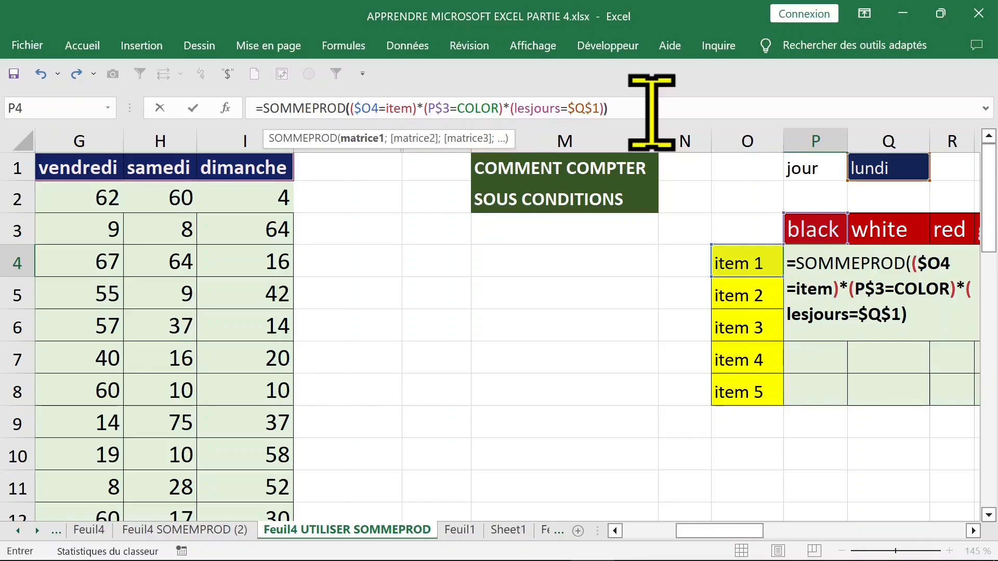
text())
key(Return)
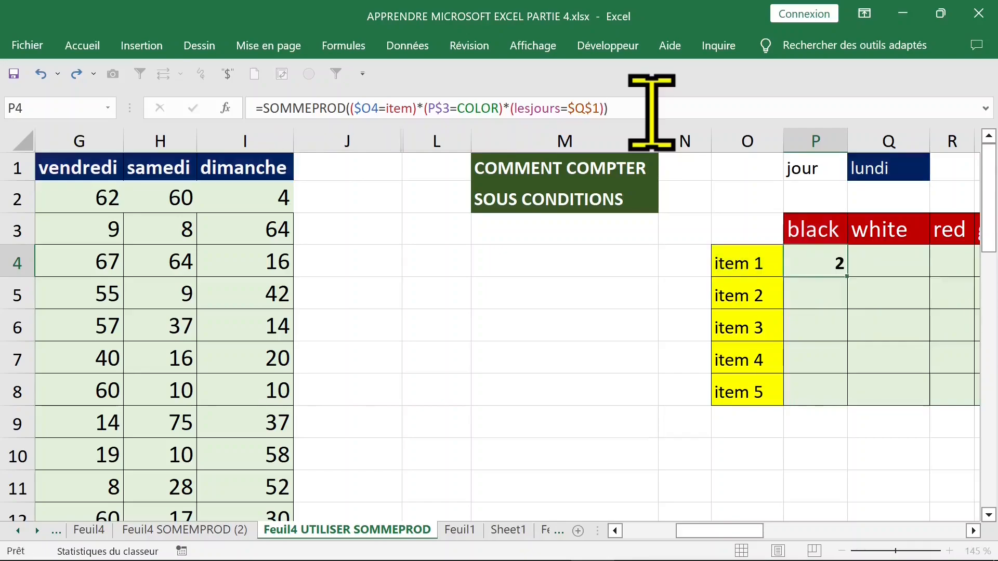
Copy the P4 formula to the whole counting table, P4:S8
click(825, 260)
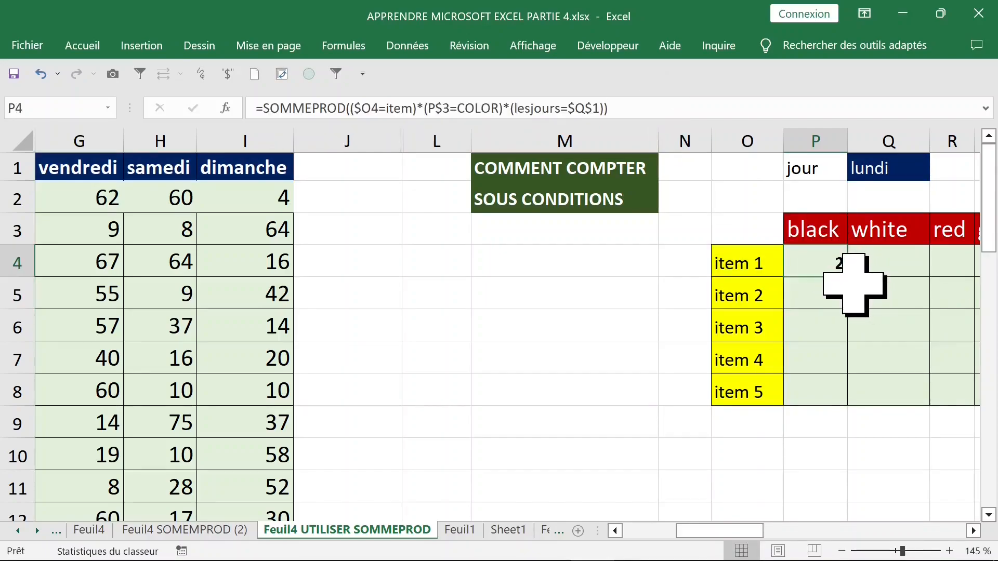
drag(847, 277, 603, 398)
click(825, 260)
click(889, 260)
key(Right)
key(Right)
Check the P4 count for item 1 and black against the source data table
click(380, 268)
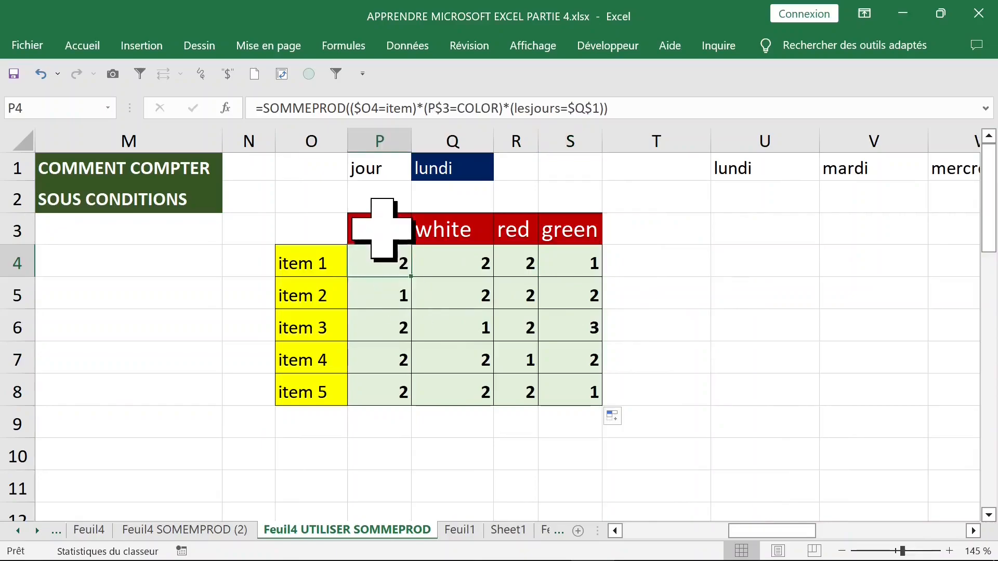
click(379, 226)
drag(312, 263, 312, 325)
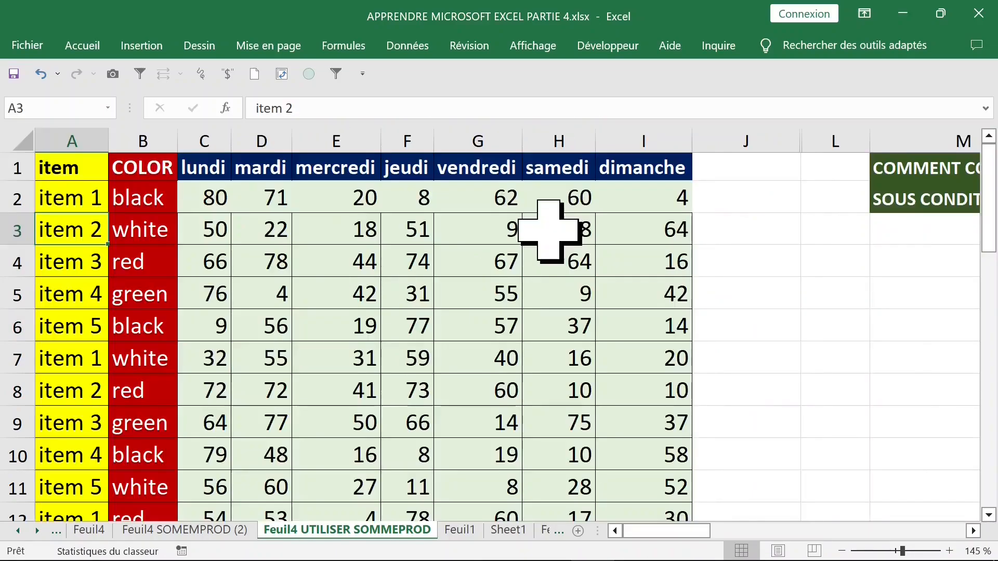